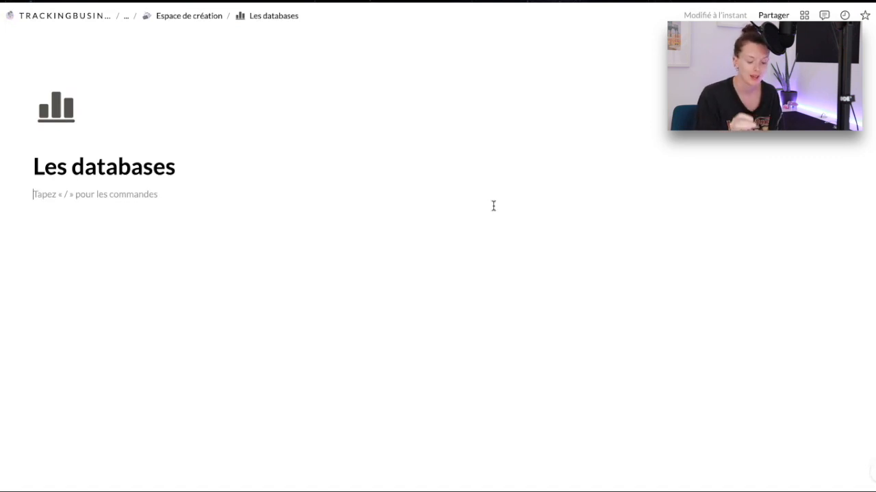
# Step: Look through the database block types offered by the "/data" command and clear the command text
pyautogui.write('/')
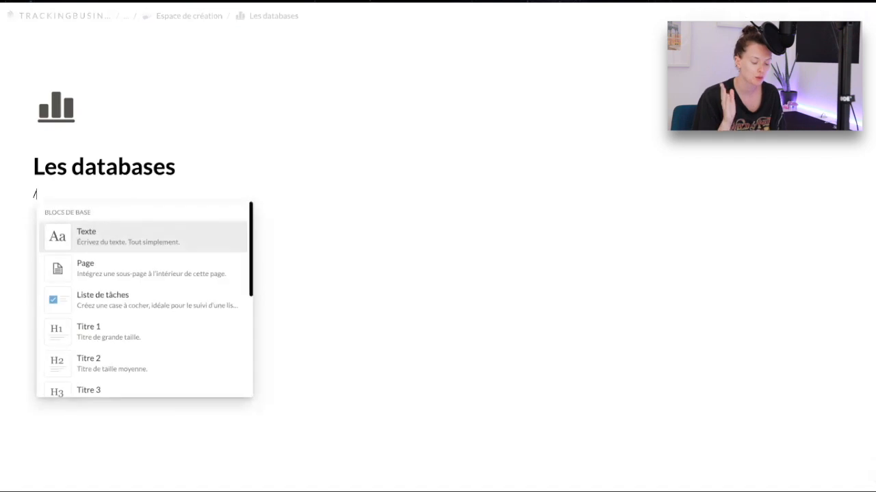
pyautogui.write('data')
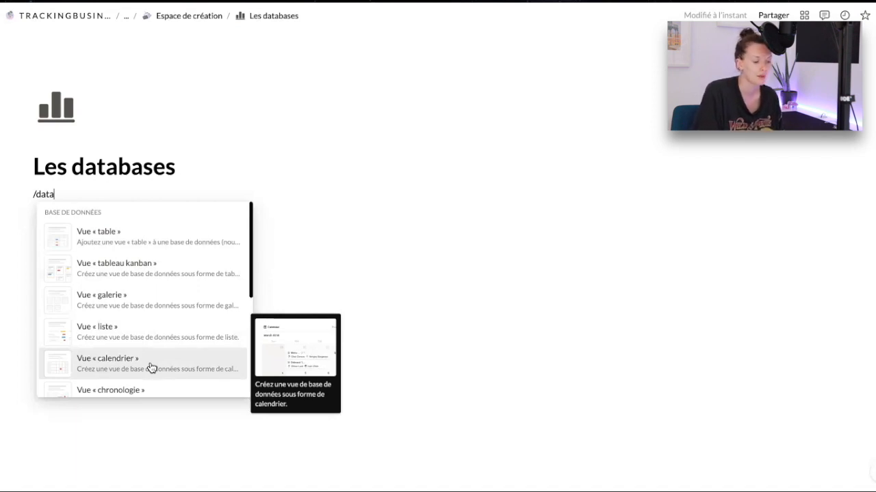
pyautogui.scroll(-1, 151, 368)
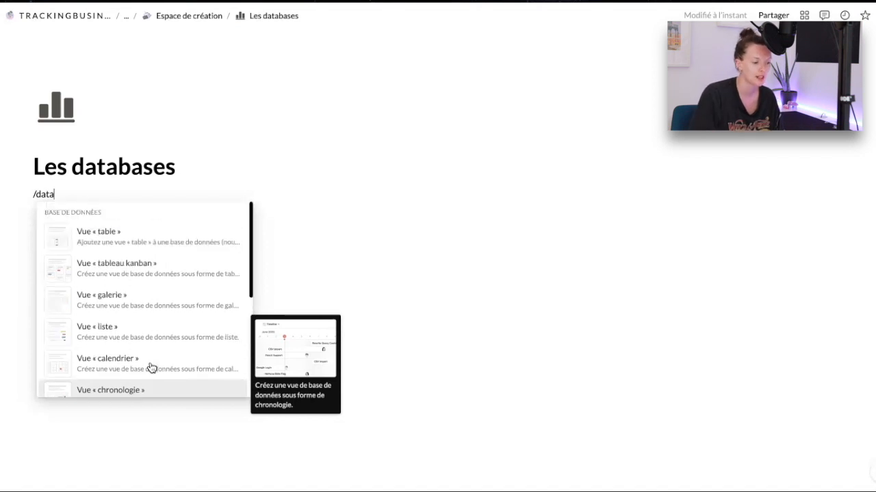
pyautogui.scroll(1, 150, 368)
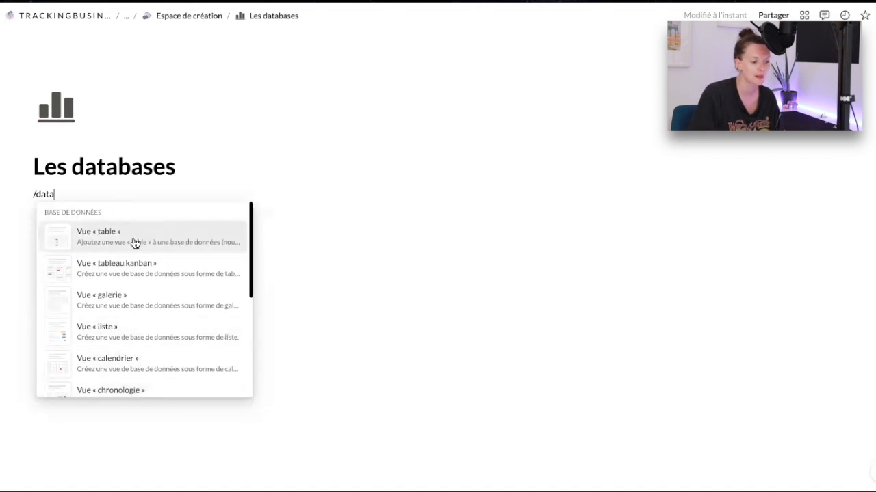
pyautogui.scroll(-3, 138, 313)
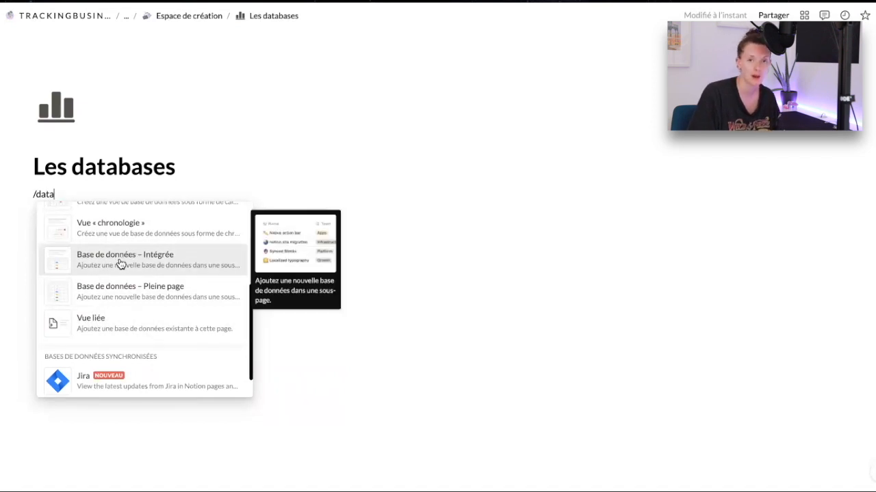
pyautogui.scroll(3, 118, 253)
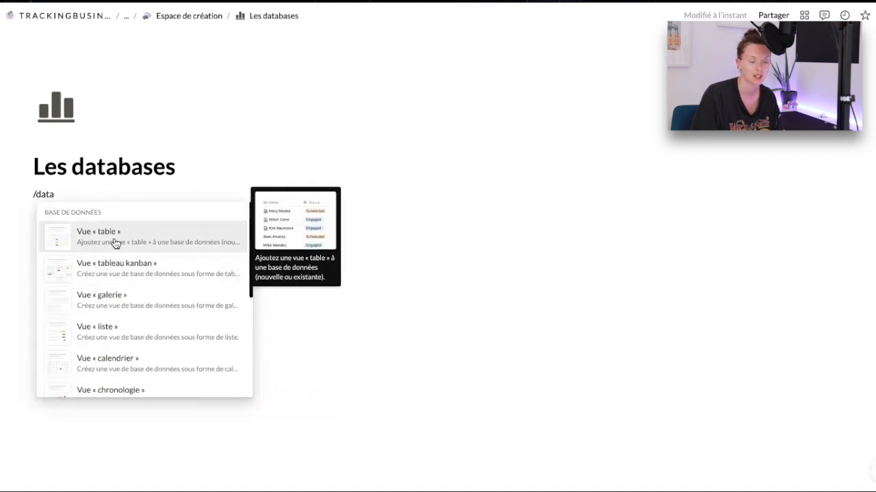
pyautogui.scroll(-3, 127, 241)
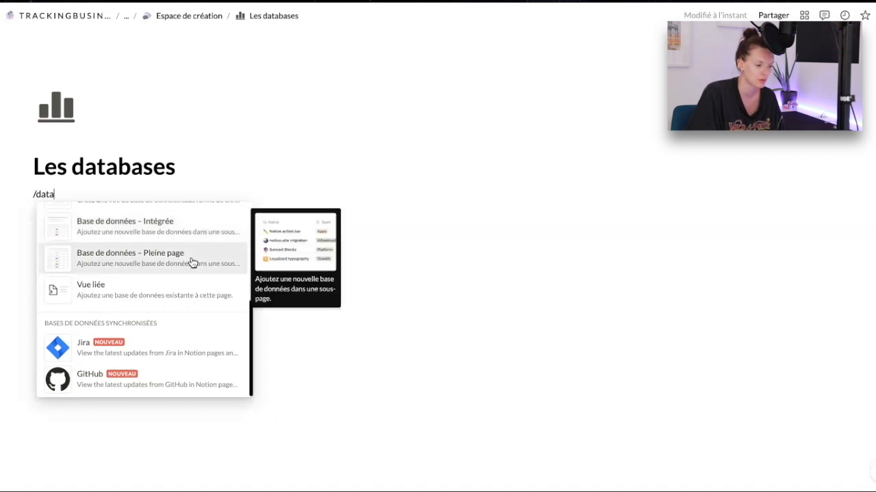
pyautogui.scroll(1, 137, 258)
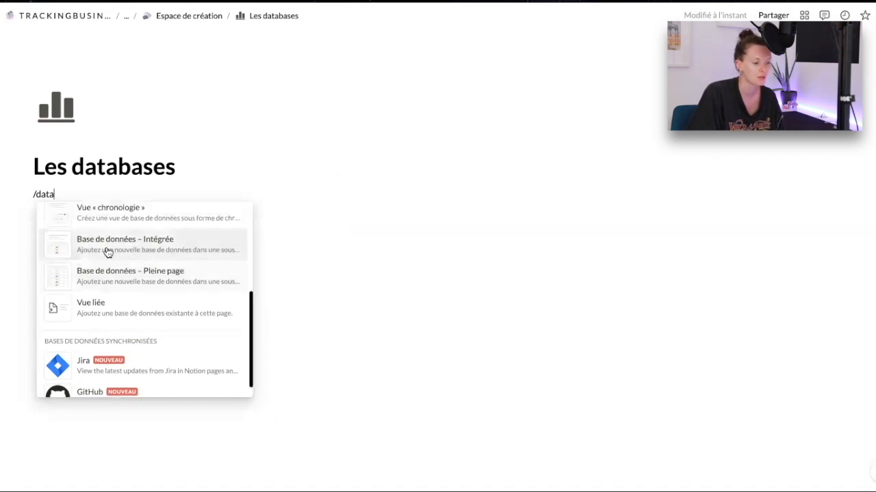
pyautogui.scroll(5, 119, 215)
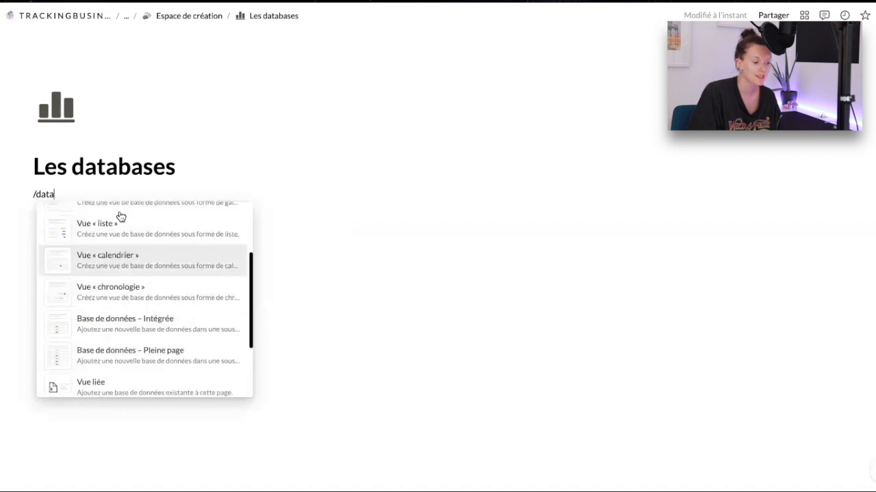
pyautogui.click(87, 193)
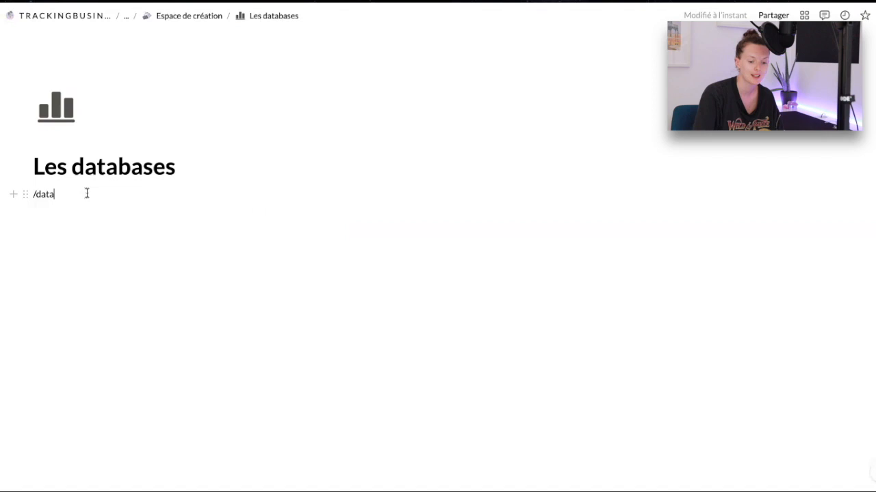
pyautogui.press('BackSpace')
pyautogui.press('BackSpace')
pyautogui.press('BackSpace')
pyautogui.press('BackSpace')
pyautogui.press('BackSpace')
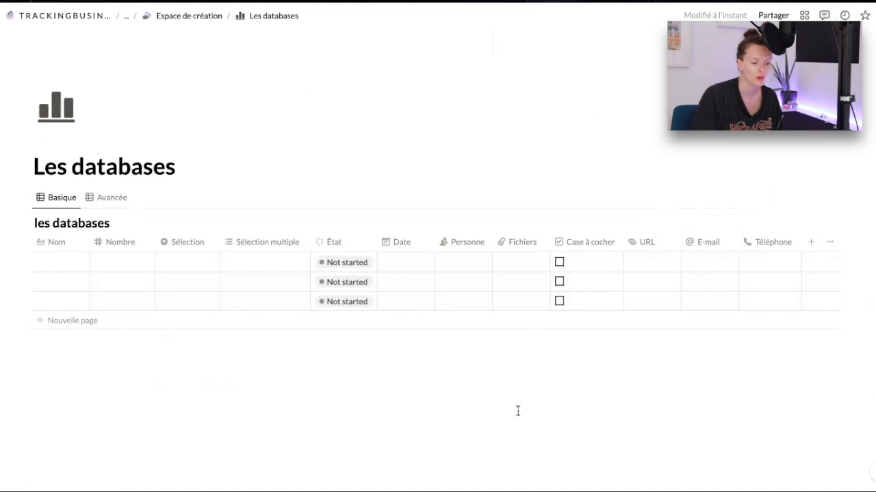
# Step: Examine the basic and advanced property types available for a new column, without adding one
pyautogui.click(812, 243)
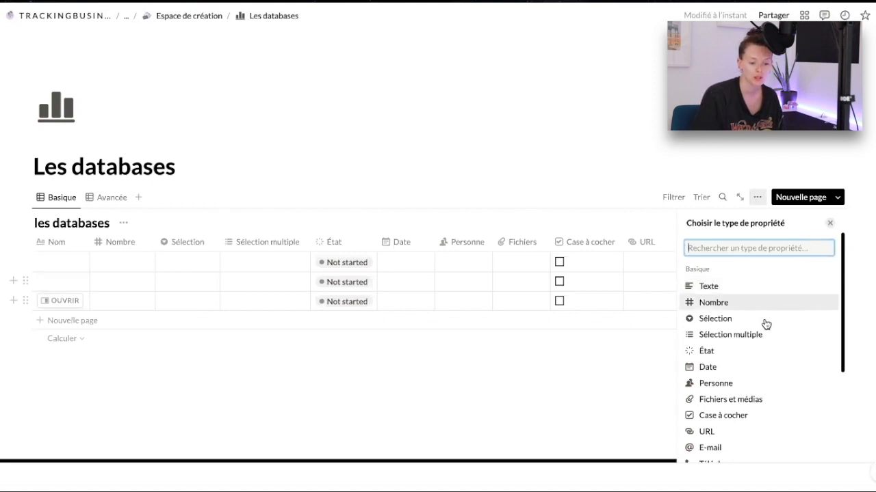
pyautogui.scroll(-3, 765, 322)
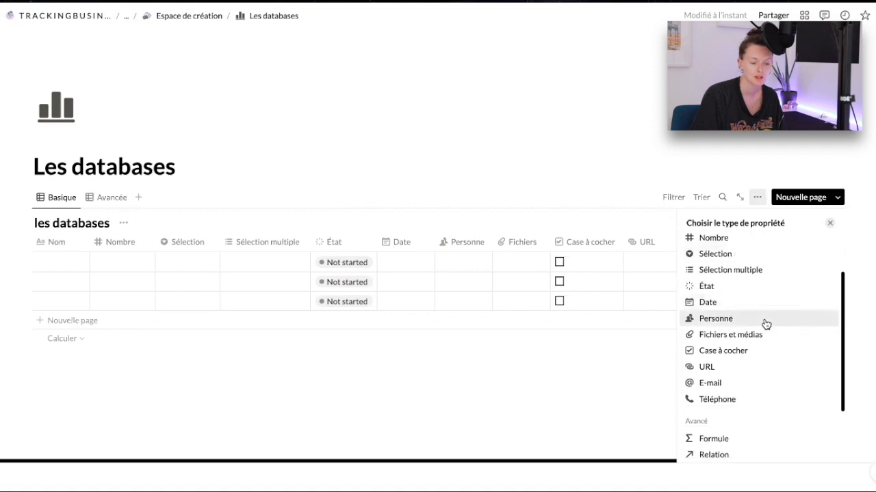
pyautogui.scroll(3, 765, 323)
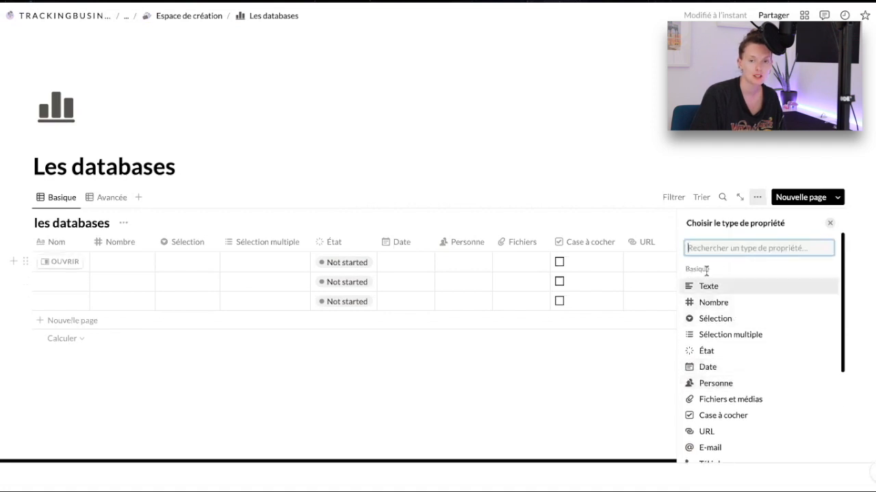
pyautogui.scroll(-5, 706, 271)
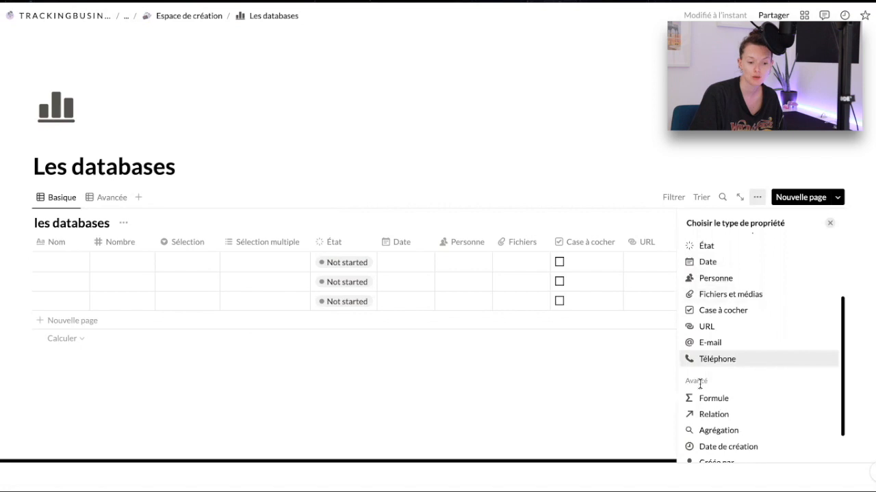
pyautogui.click(602, 411)
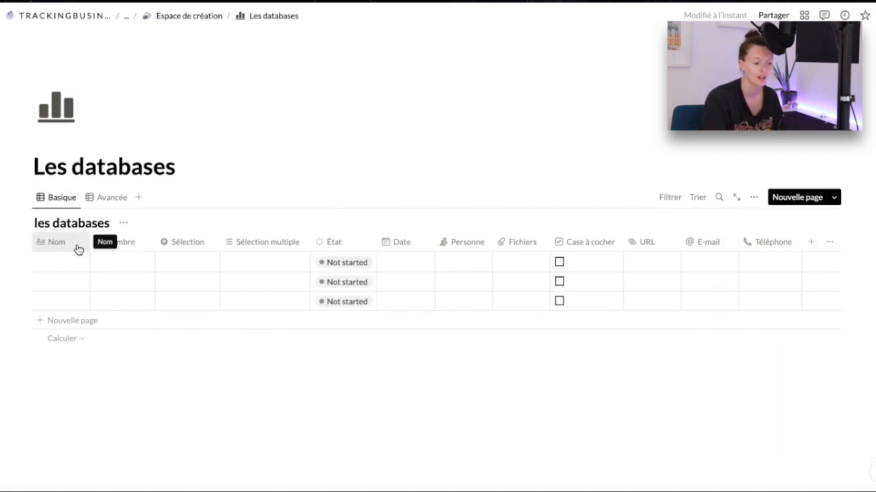
# Step: Open the first row's page in side peek, examine its properties and empty content area, and close it
pyautogui.moveTo(80, 265)
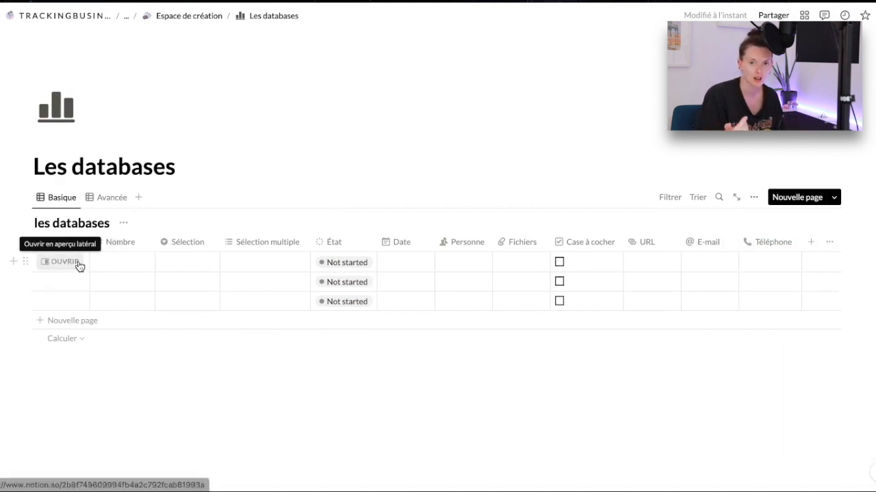
pyautogui.click(79, 264)
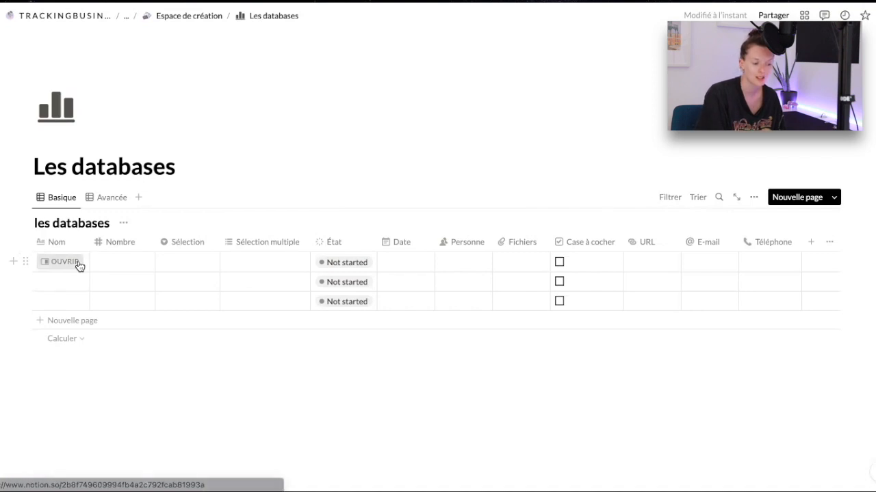
pyautogui.scroll(-4, 580, 289)
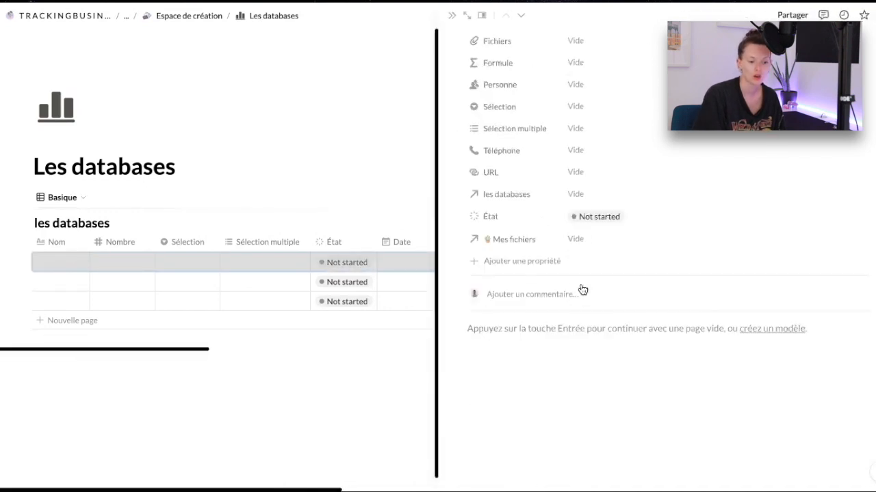
pyautogui.click(539, 328)
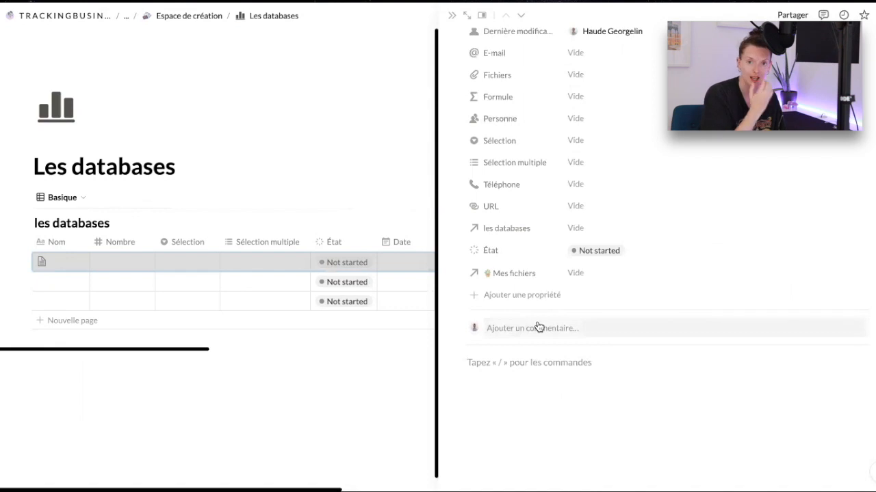
pyautogui.click(242, 399)
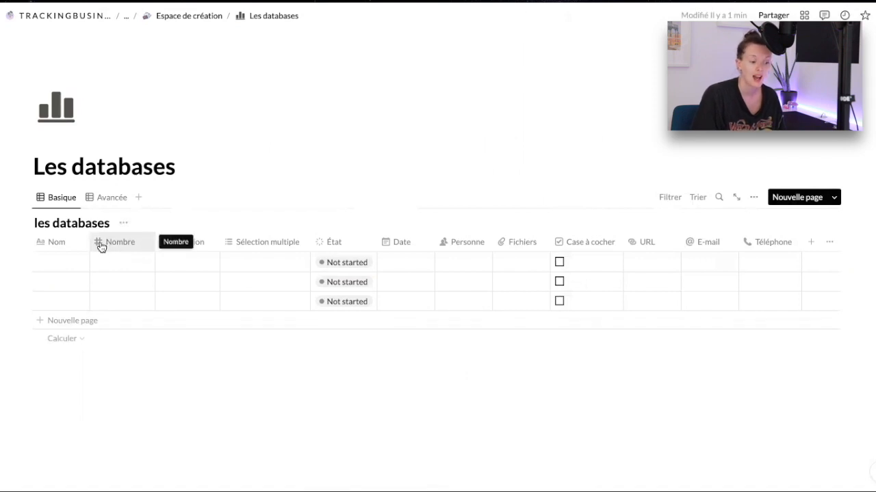
# Step: Review the basic property types for a new column and the number formats available for the Nombre property
pyautogui.click(811, 244)
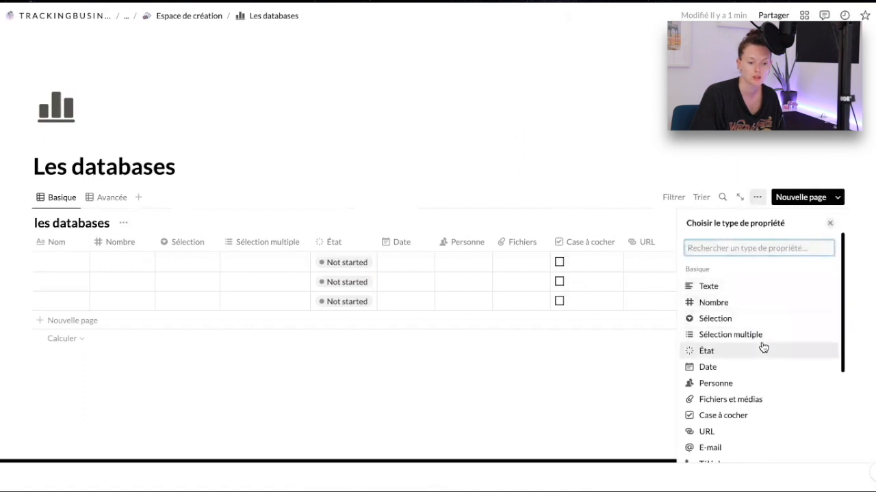
pyautogui.scroll(-1, 762, 349)
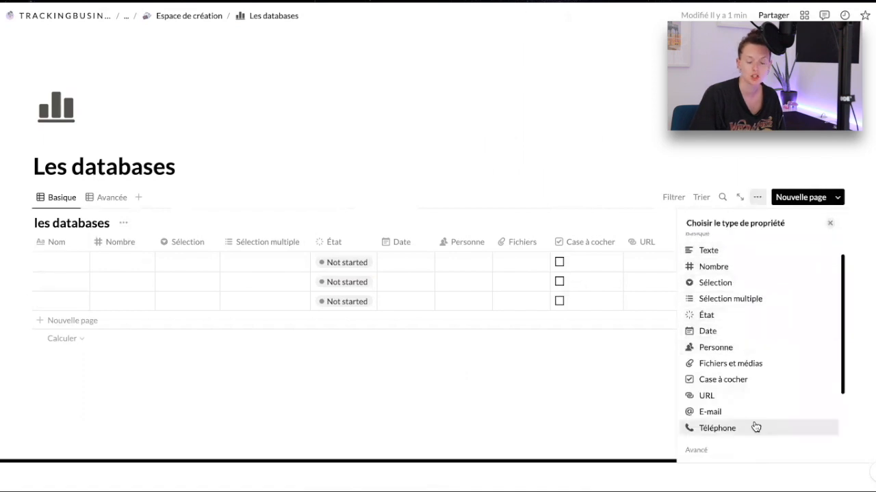
pyautogui.click(514, 397)
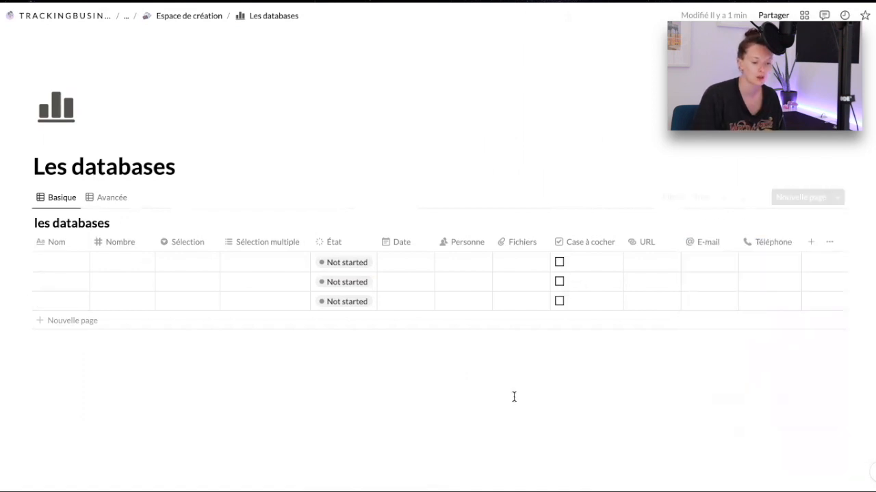
pyautogui.click(126, 245)
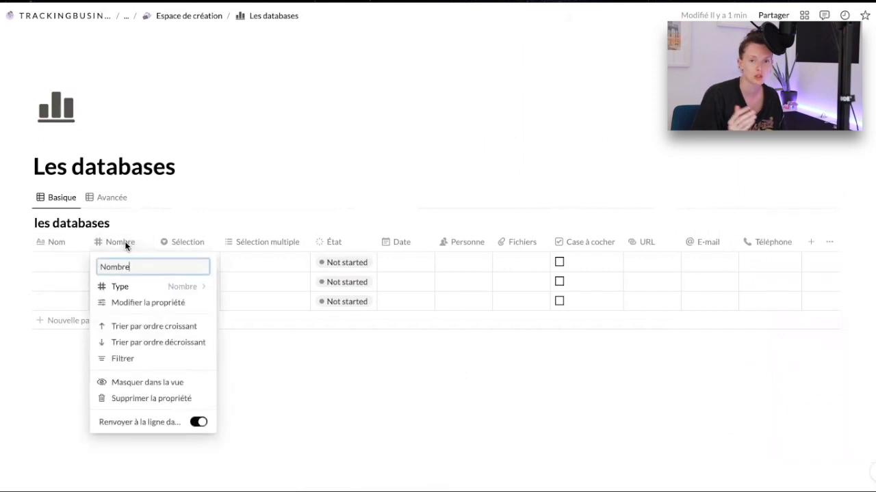
pyautogui.click(129, 309)
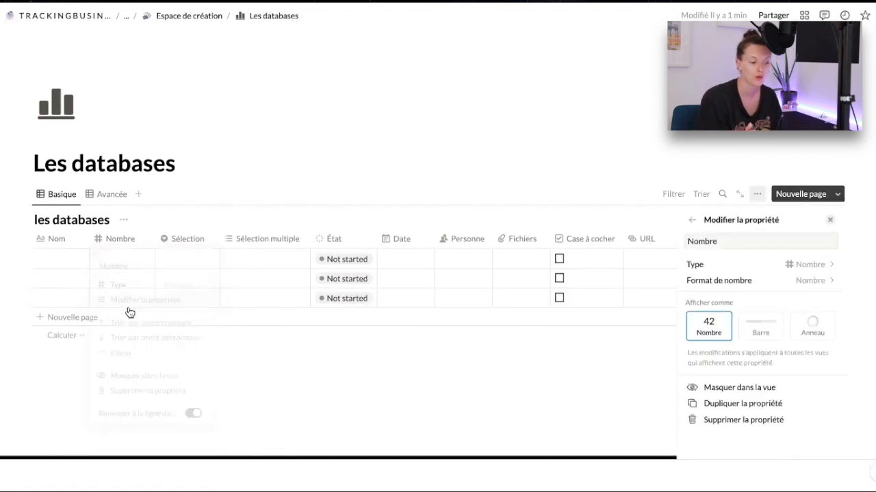
pyautogui.click(812, 281)
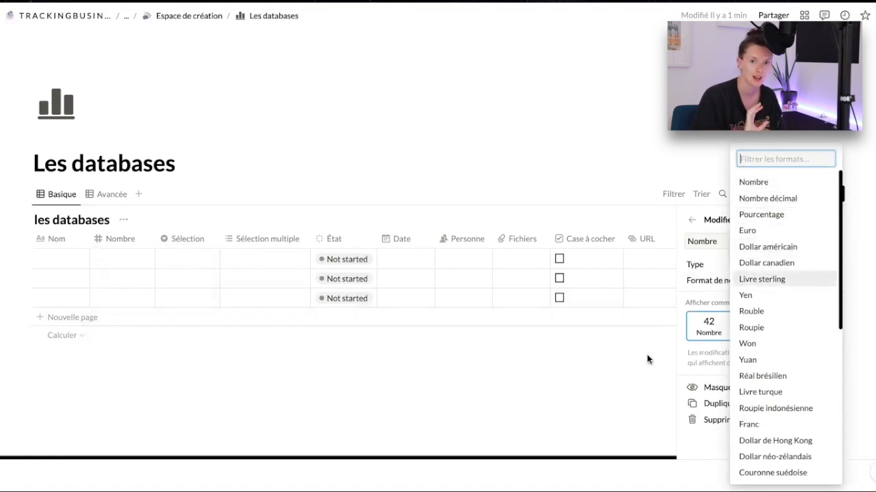
pyautogui.click(729, 316)
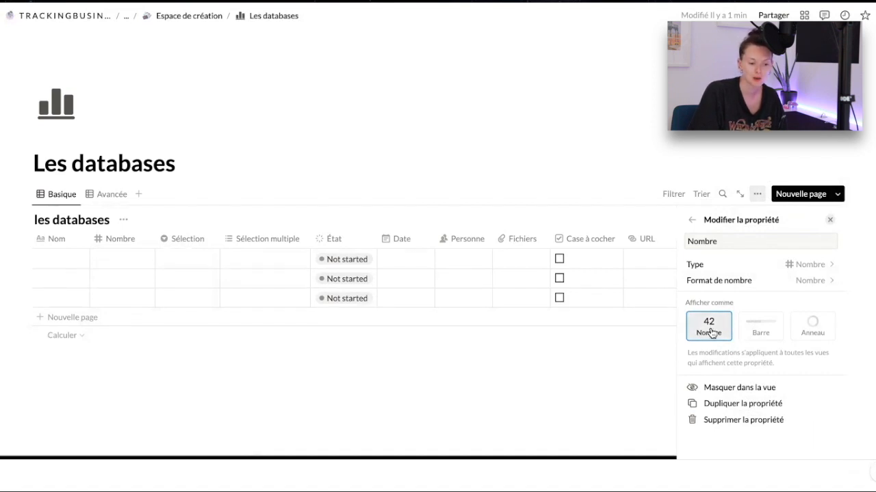
# Step: Enter 42 in the Nombre cell of the first row
pyautogui.click(134, 258)
pyautogui.click(135, 258)
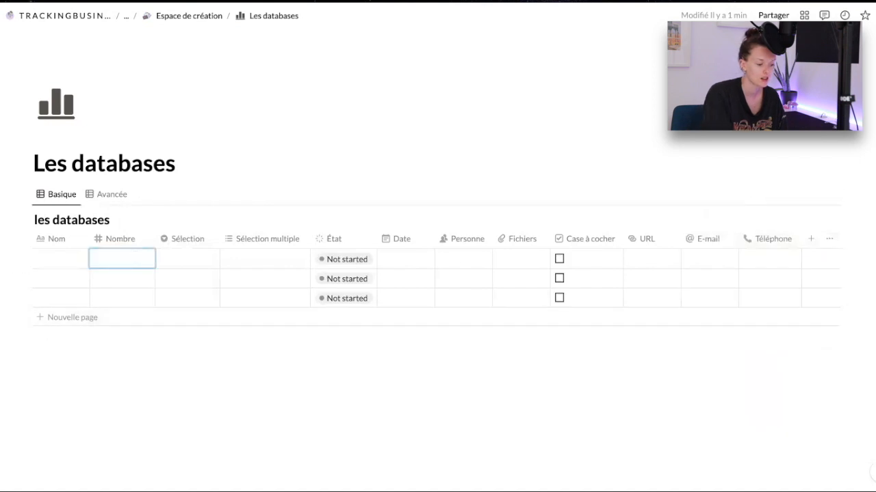
pyautogui.write('42')
pyautogui.press('Return')
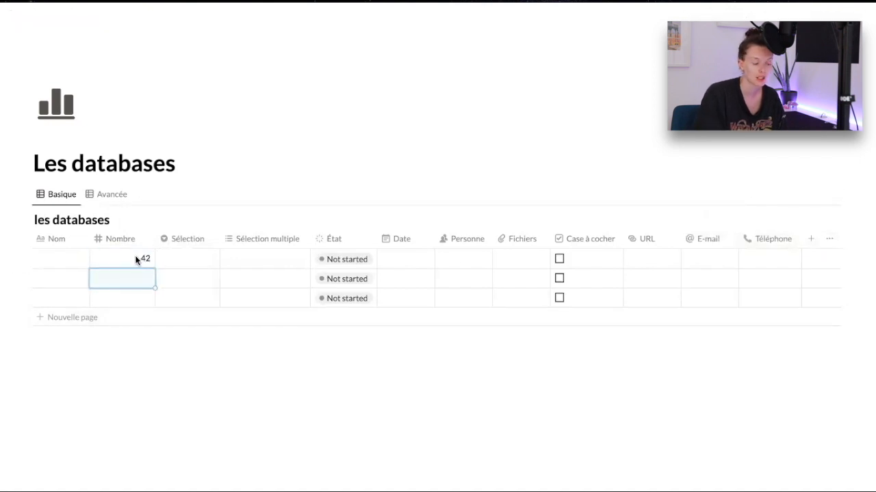
# Step: Set the number format of the Nombre property to Euro
pyautogui.click(129, 239)
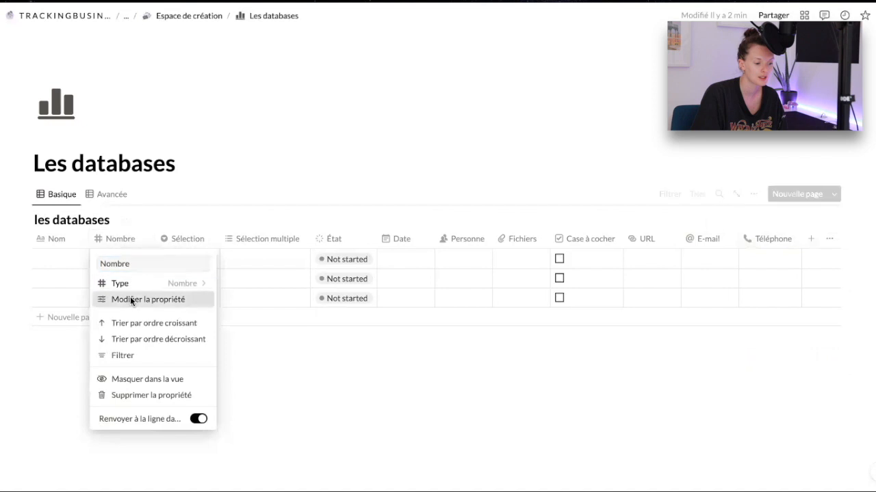
pyautogui.click(130, 300)
pyautogui.click(767, 286)
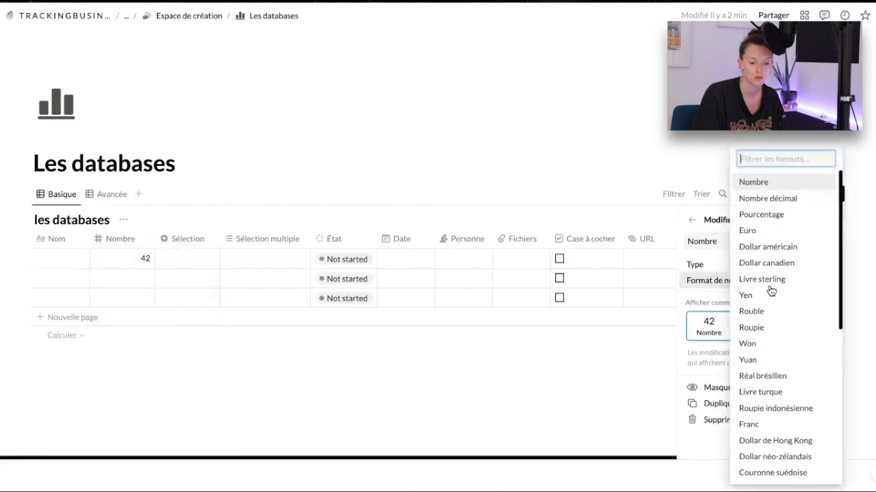
pyautogui.click(770, 228)
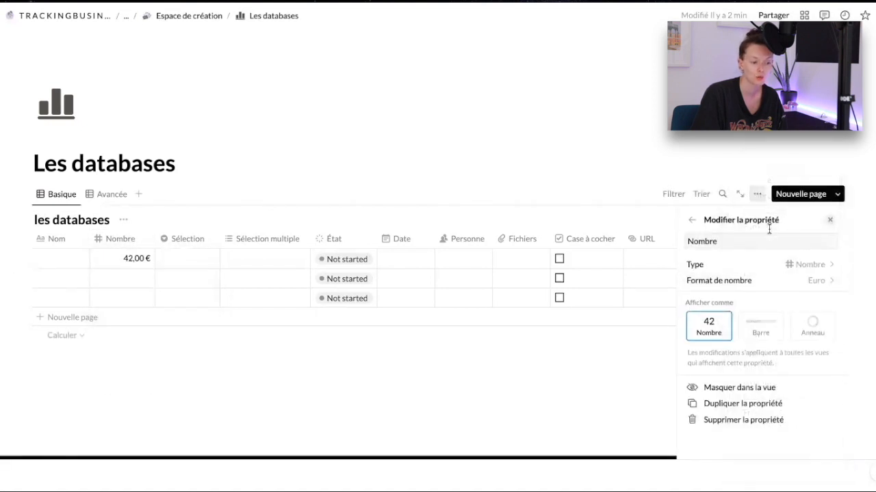
# Step: Set the Nombre property's number format back to Nombre and display its values as a bar (Barre)
pyautogui.click(810, 283)
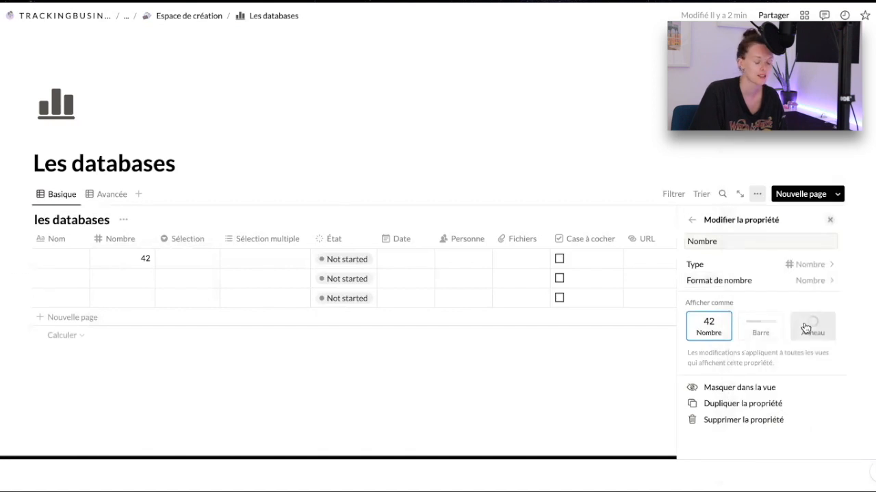
pyautogui.click(768, 334)
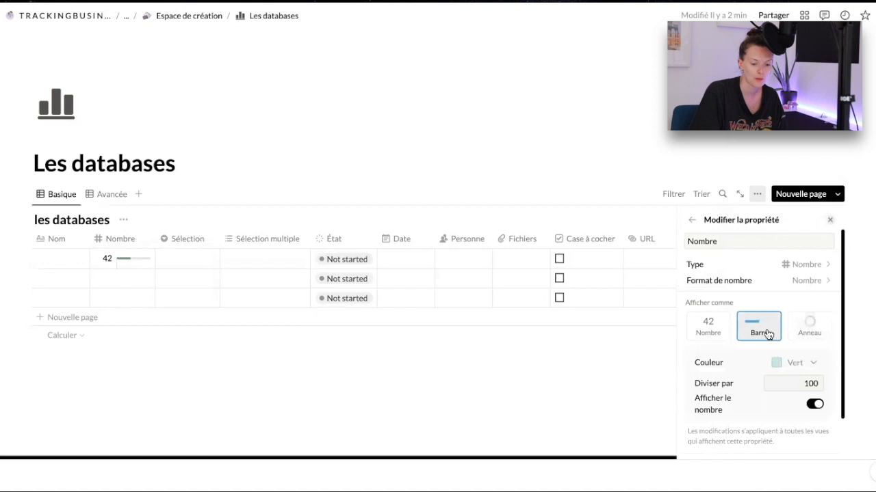
# Step: Set the bar colour of the Nombre property to Rose and select its divisor value without changing it
pyautogui.click(813, 364)
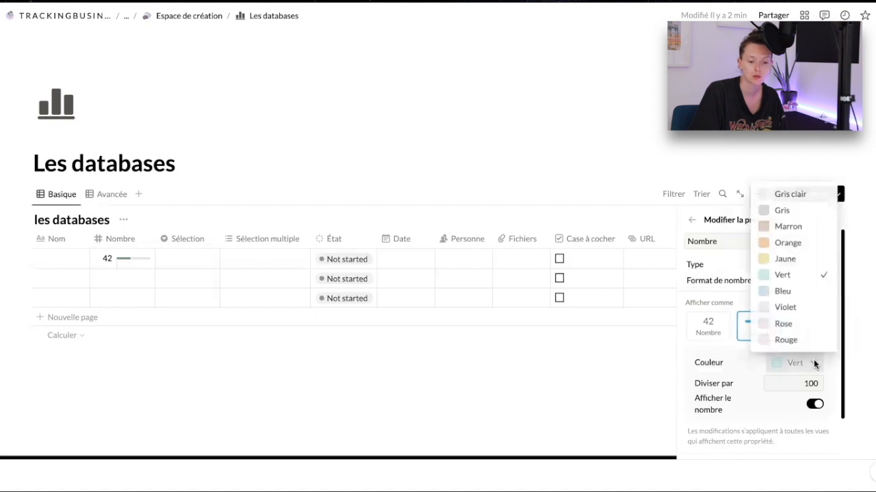
pyautogui.click(803, 324)
pyautogui.click(780, 384)
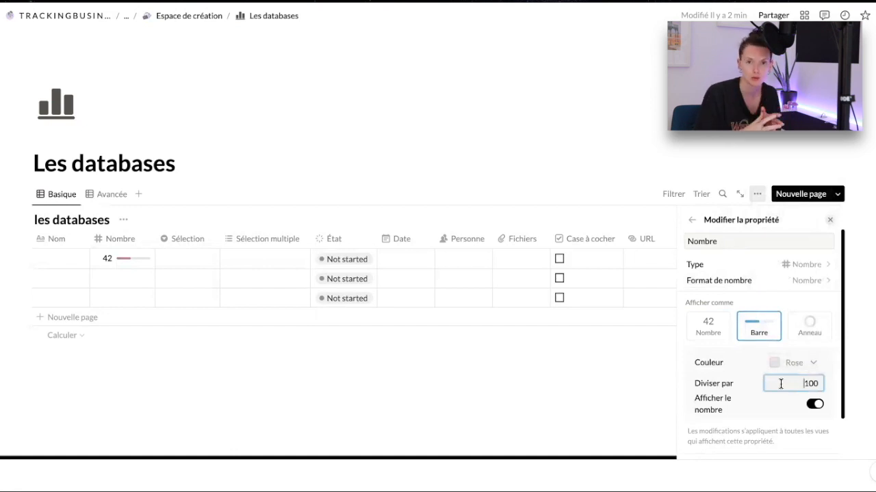
pyautogui.doubleClick(818, 384)
pyautogui.click(585, 392)
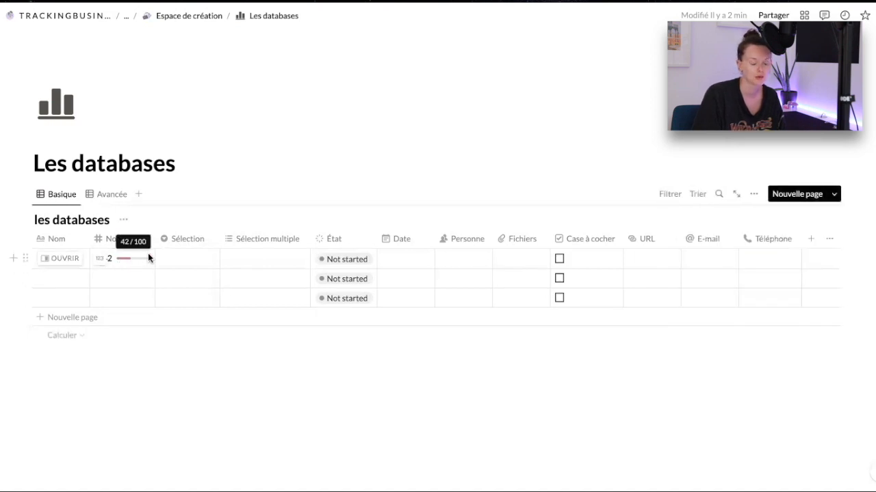
# Step: Try displaying the Nombre values as a ring (Anneau), comparing it with the bar display
pyautogui.click(120, 258)
pyautogui.press('Escape')
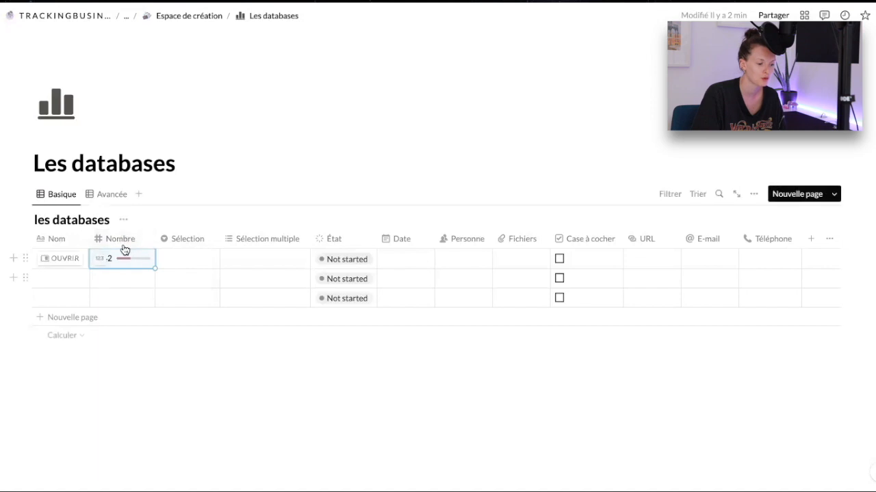
pyautogui.click(122, 241)
pyautogui.click(125, 305)
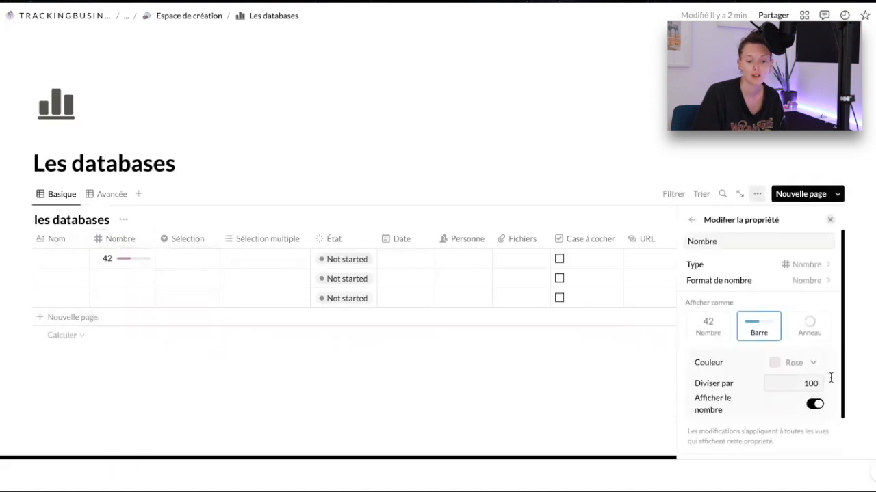
pyautogui.click(804, 334)
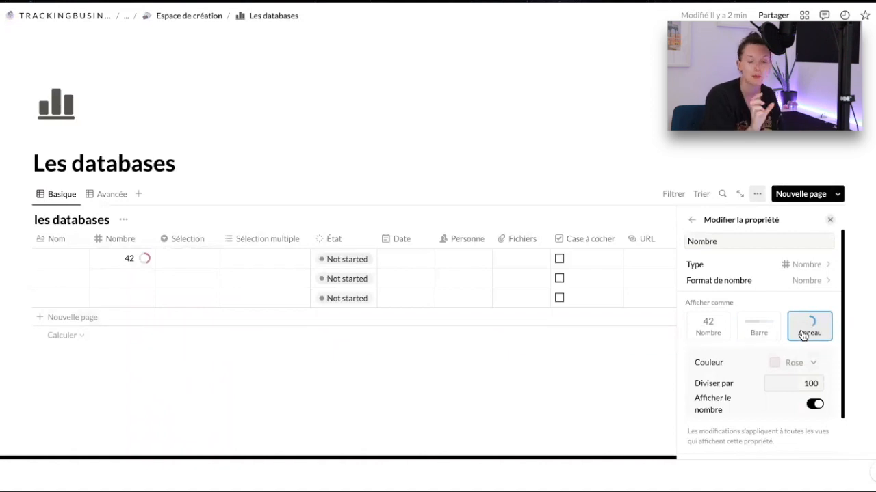
pyautogui.click(757, 335)
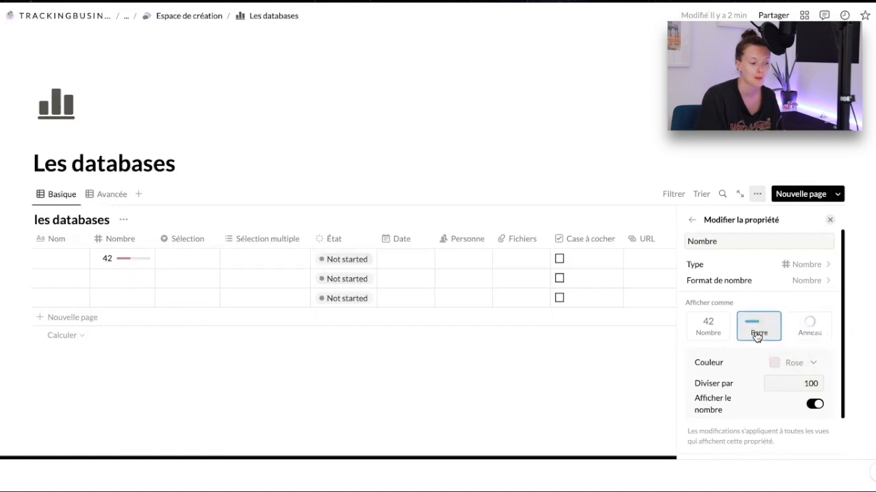
pyautogui.click(809, 329)
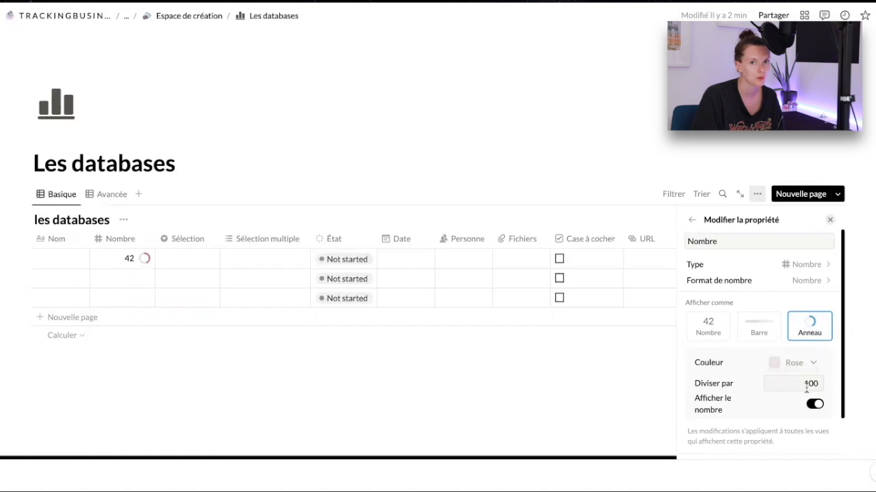
# Step: Display the Nombre values as a plain number, and return them to the bar (Barre) display
pyautogui.click(708, 326)
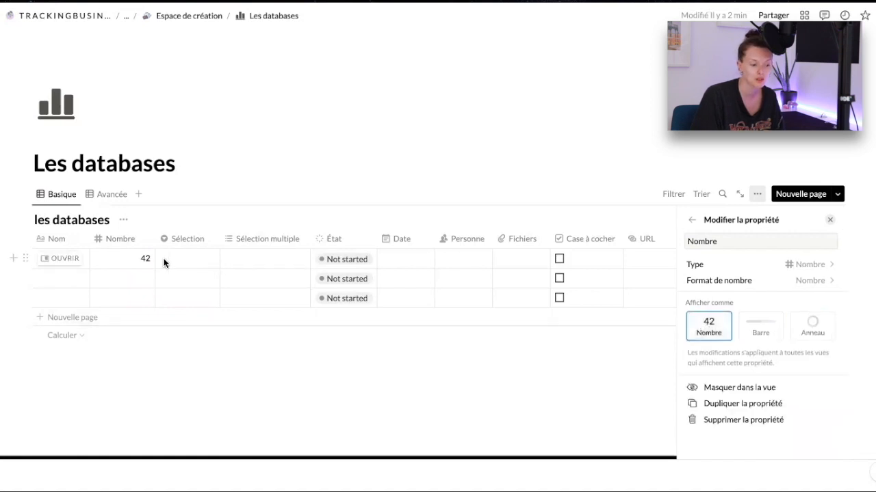
pyautogui.click(142, 258)
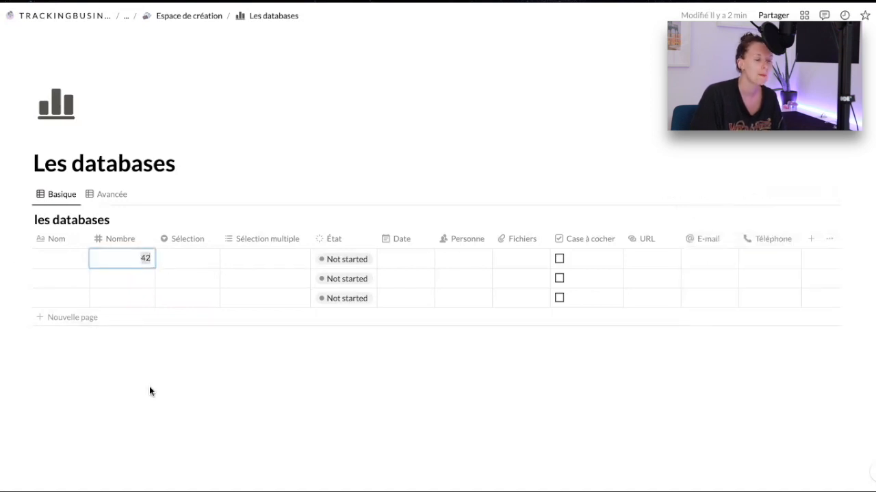
pyautogui.click(118, 240)
pyautogui.click(116, 240)
pyautogui.click(123, 296)
pyautogui.click(759, 326)
pyautogui.click(301, 380)
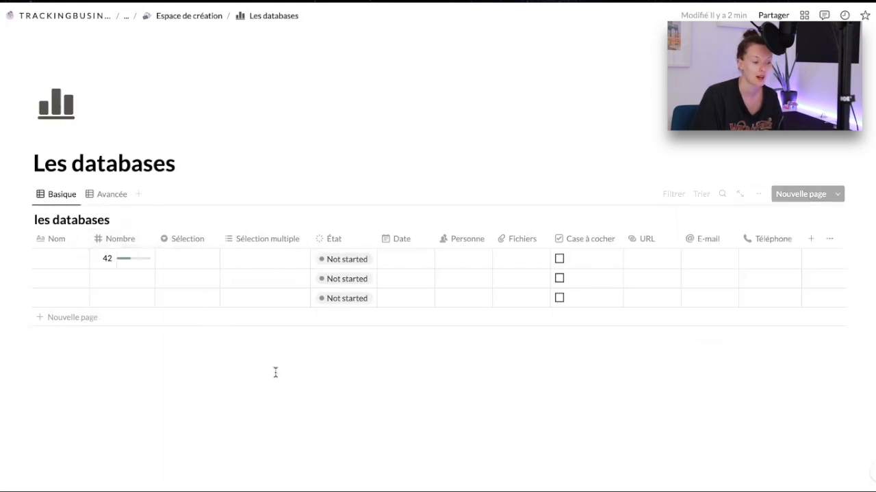
# Step: Create the Sélection options Client 1, Client 2 and Client 3, assigning one to each of the three rows in order
pyautogui.click(183, 259)
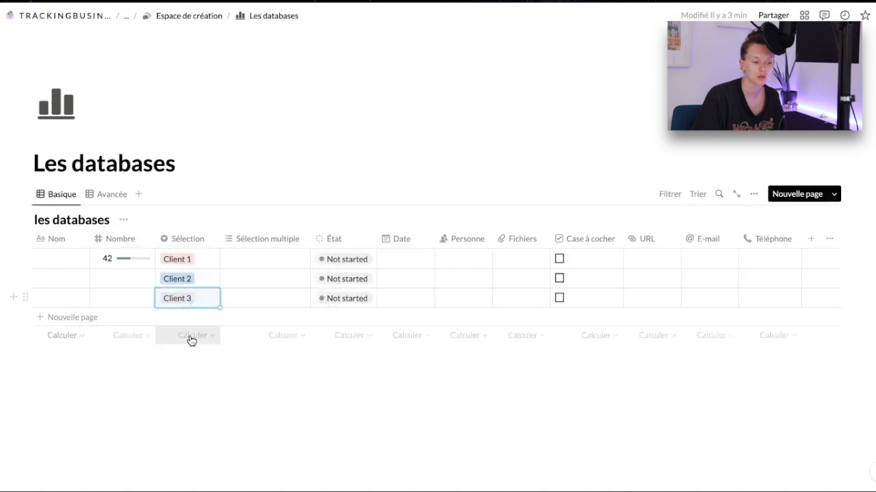
pyautogui.click(192, 335)
pyautogui.click(323, 387)
pyautogui.click(262, 402)
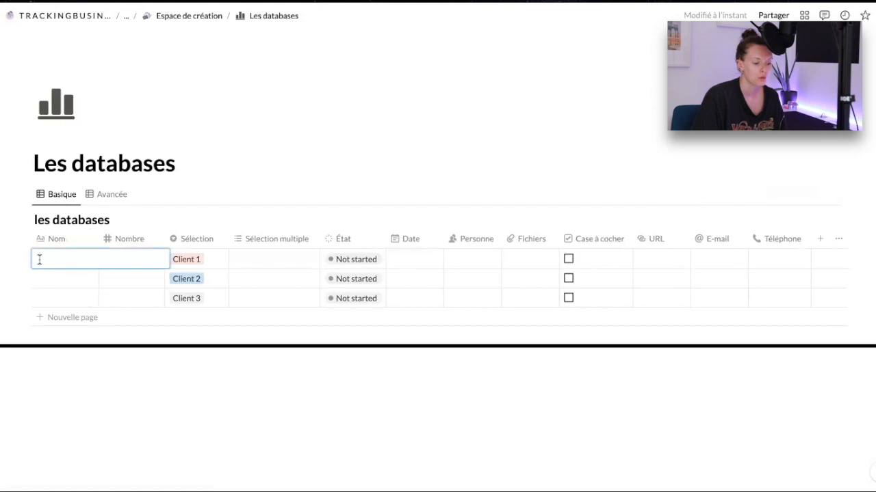
# Step: Name the three rows Tache 1, Tache 2 and tache 3, and narrow the Nom column slightly
pyautogui.write('TAche 1')
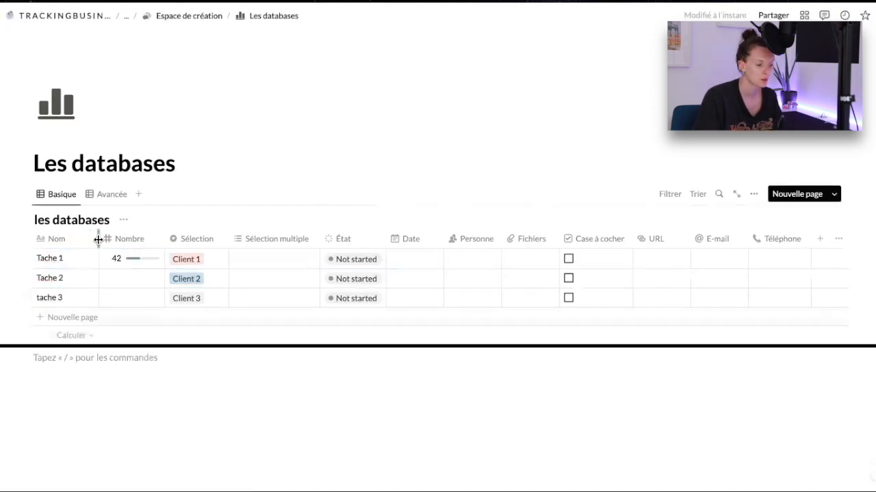
pyautogui.moveTo(98, 238); pyautogui.dragTo(89, 245)
# Step: Enter 23 in the Nombre cell of Tache 2 and 24 in that of tache 3
pyautogui.click(119, 277)
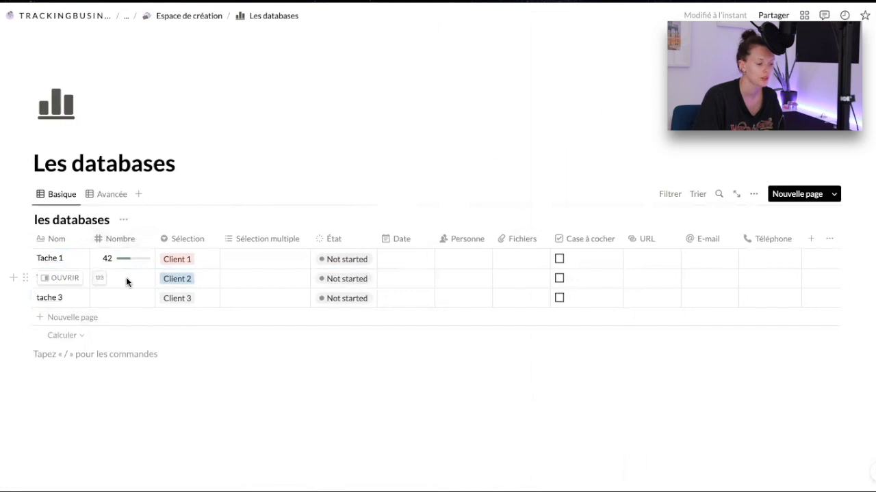
pyautogui.write('23')
pyautogui.press('Return')
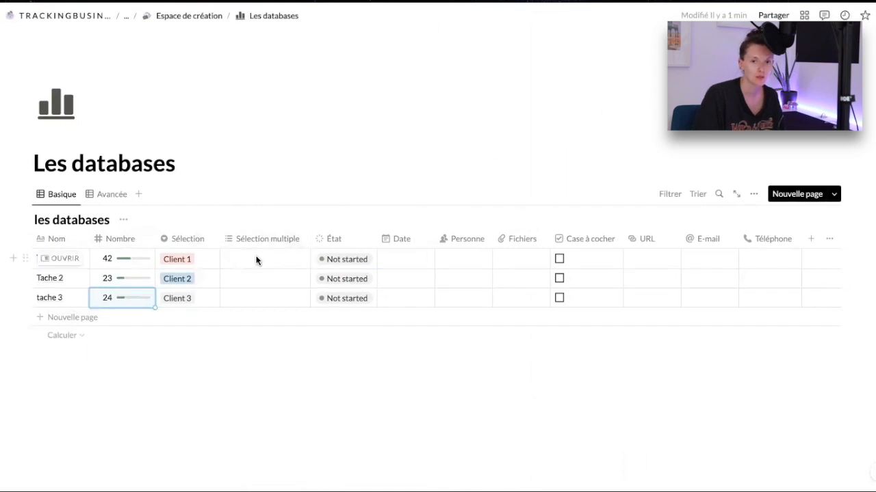
# Step: Switch the Sélection value of Tache 1 to Client 2, and return it to Client 1
pyautogui.click(197, 255)
pyautogui.click(211, 311)
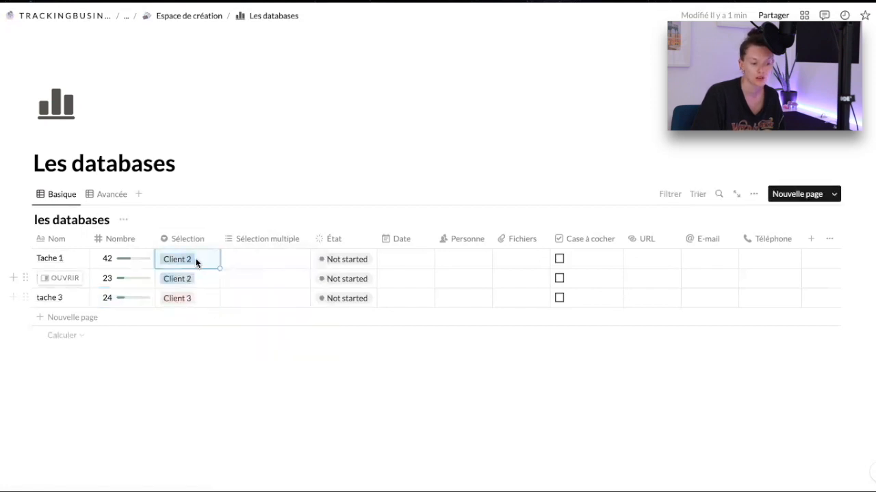
pyautogui.click(196, 260)
pyautogui.click(196, 298)
# Step: Create the options Youtube and Instagram in the Sélection multiple cell of Tache 1
pyautogui.click(267, 258)
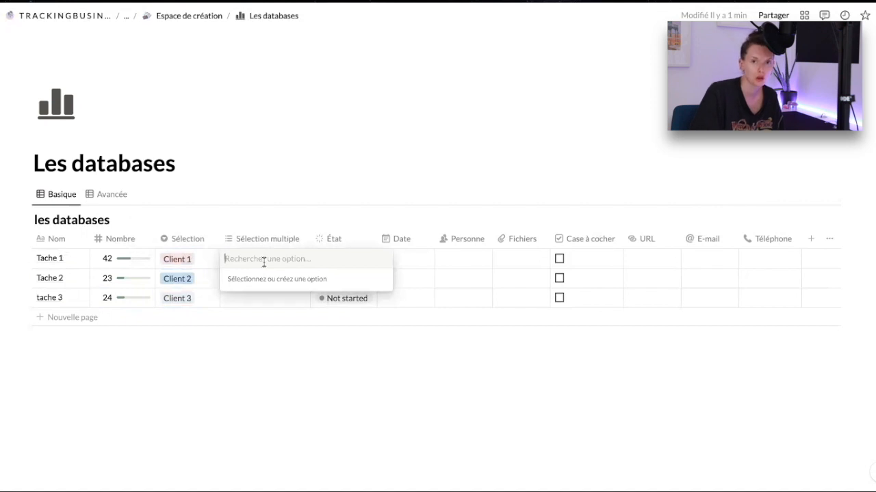
pyautogui.write('Youtube')
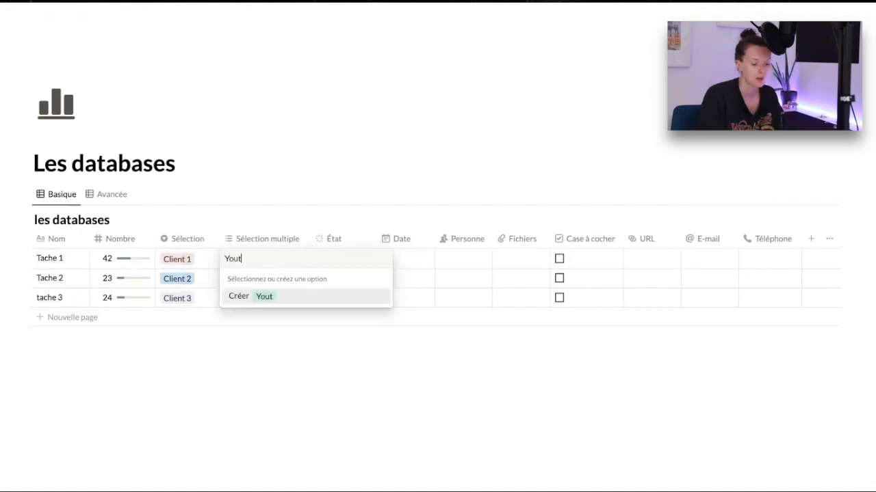
pyautogui.press('Return')
pyautogui.write('Instagram')
pyautogui.press('Return')
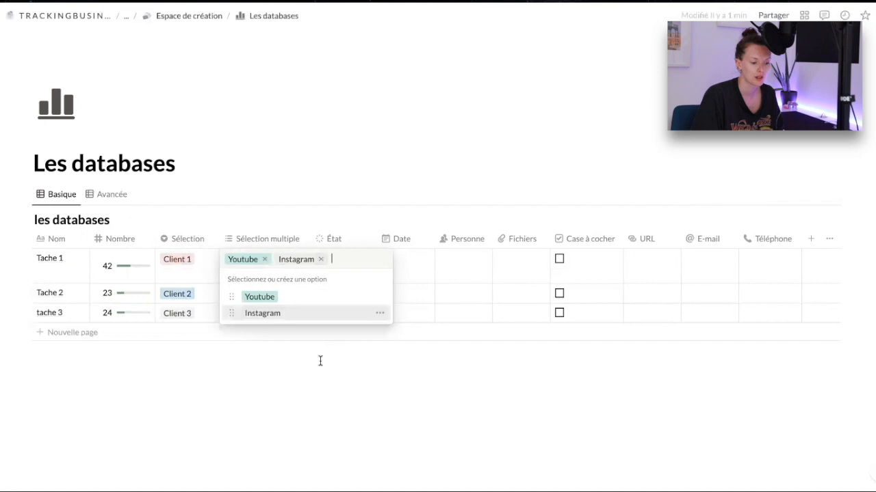
pyautogui.press('Escape')
# Step: Remove the Instagram option from the Sélection multiple cell of Tache 1
pyautogui.click(281, 263)
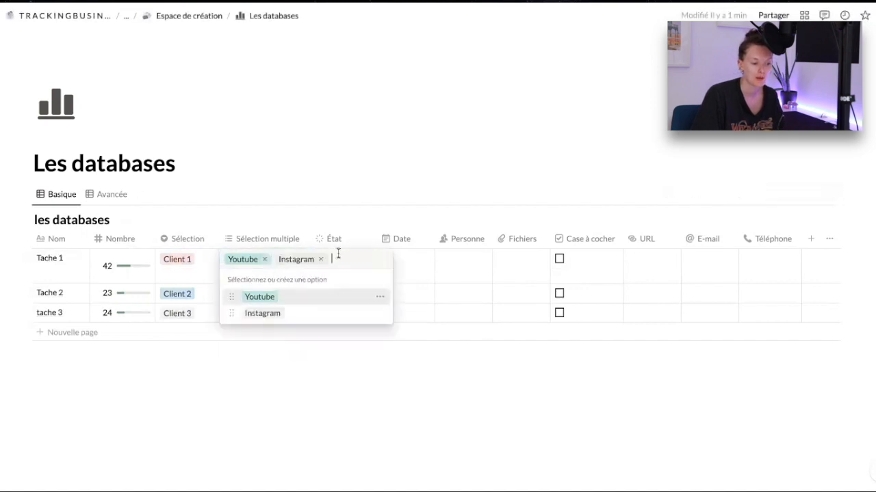
pyautogui.click(320, 260)
pyautogui.press('Escape')
# Step: Assign Instagram to Tache 2 and both Youtube and Instagram to tache 3 in the Sélection multiple column
pyautogui.click(279, 274)
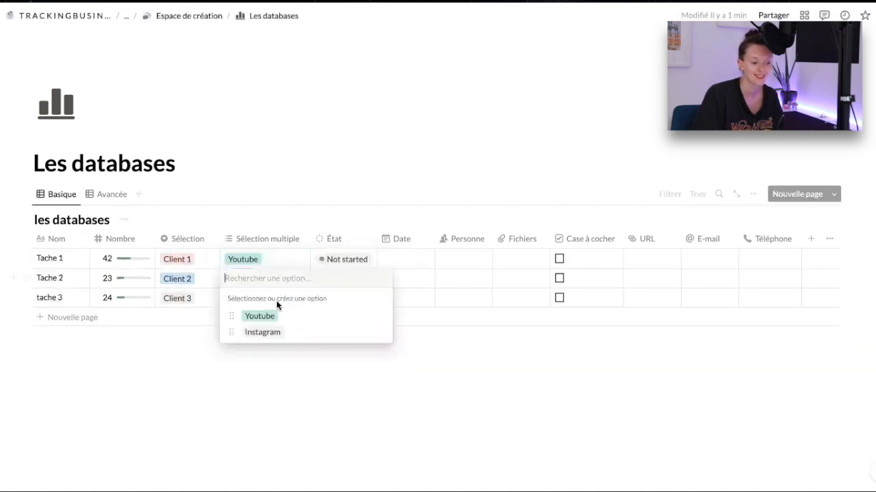
pyautogui.click(271, 334)
pyautogui.press('Escape')
pyautogui.click(246, 301)
pyautogui.click(256, 335)
pyautogui.click(262, 353)
pyautogui.press('Escape')
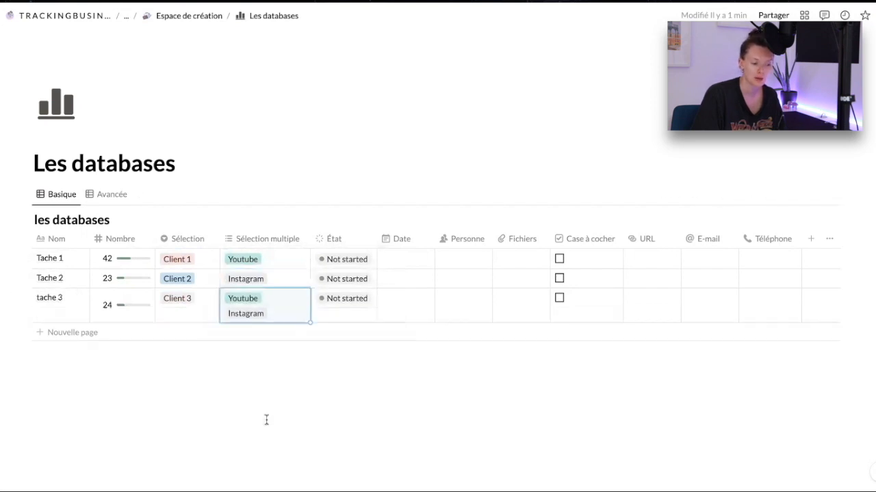
# Step: Review the État property's options and its settings for the À faire, En cours and Terminé groups
pyautogui.click(350, 265)
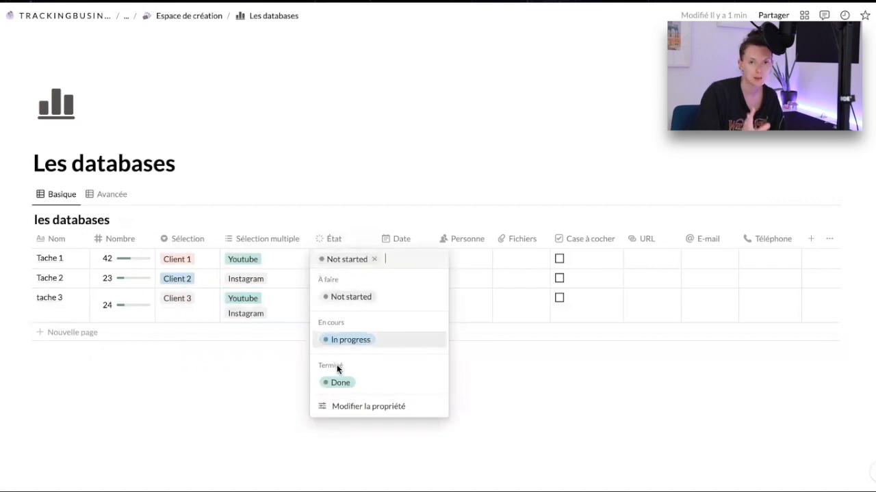
pyautogui.click(366, 406)
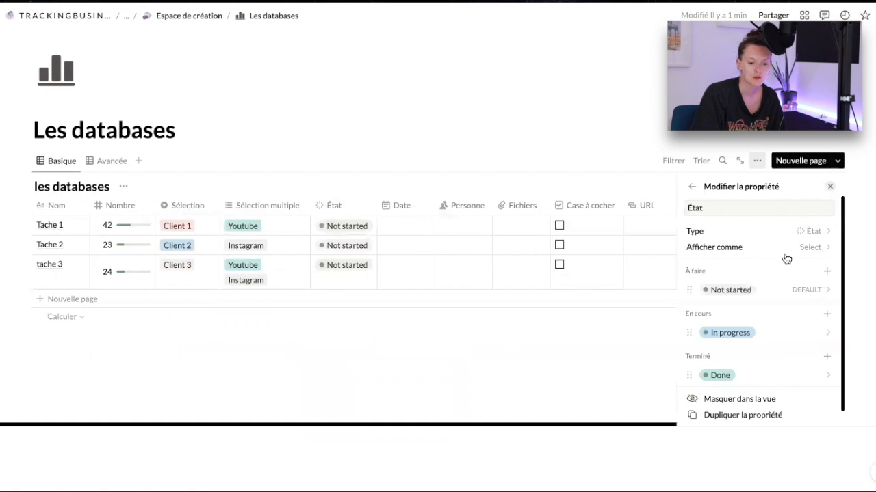
pyautogui.scroll(-1, 791, 291)
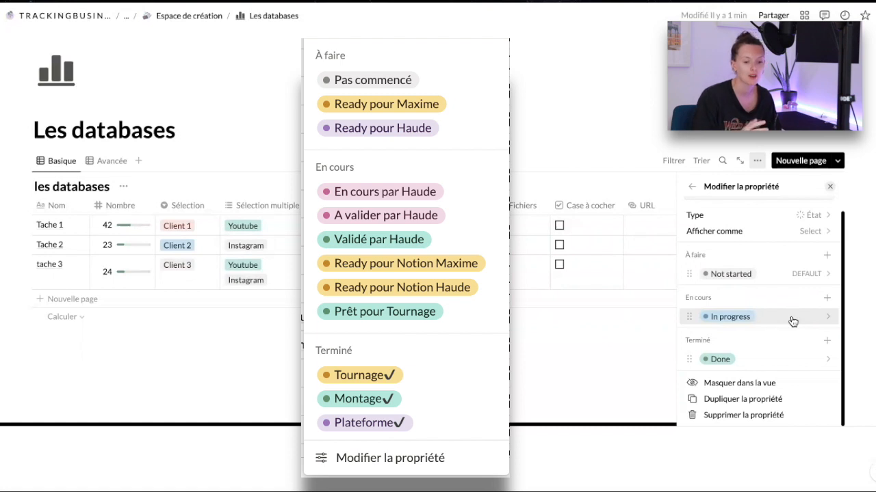
pyautogui.click(520, 356)
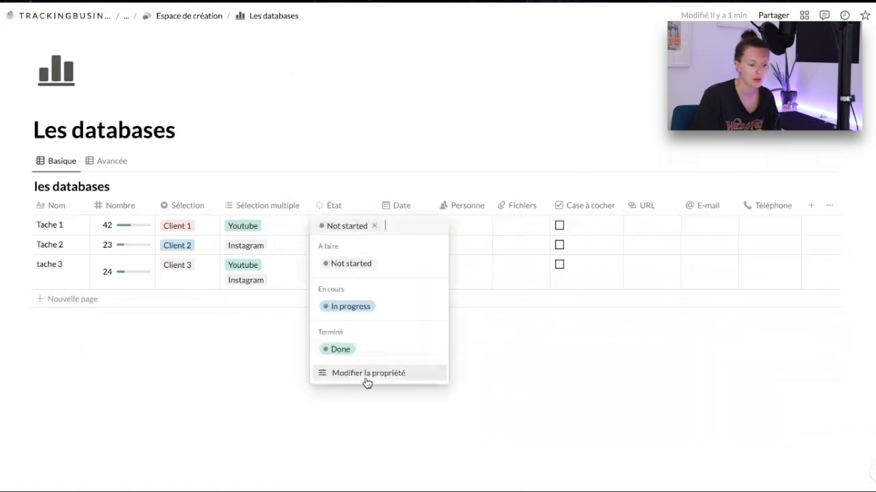
# Step: Display the État property as Checkbox, and tick and untick the box of Tache 1
pyautogui.click(366, 378)
pyautogui.click(809, 247)
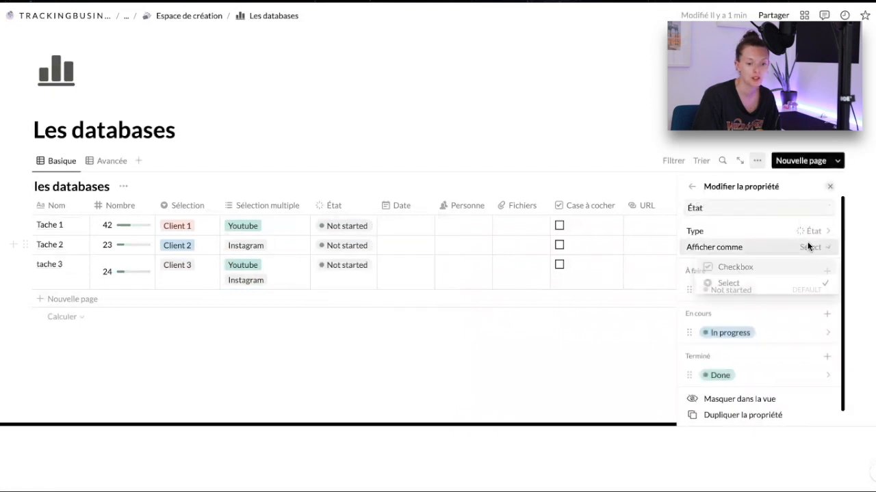
pyautogui.click(746, 268)
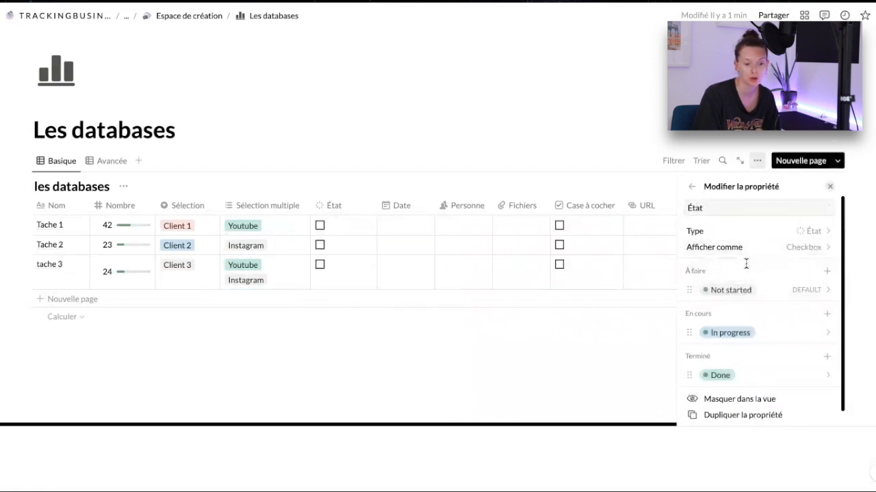
pyautogui.click(320, 226)
pyautogui.click(319, 225)
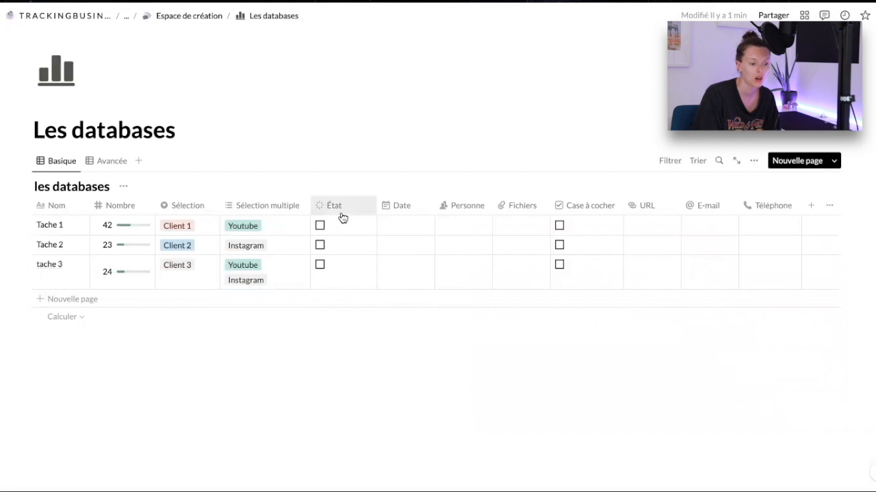
# Step: Set the État property's display back to Select
pyautogui.click(340, 211)
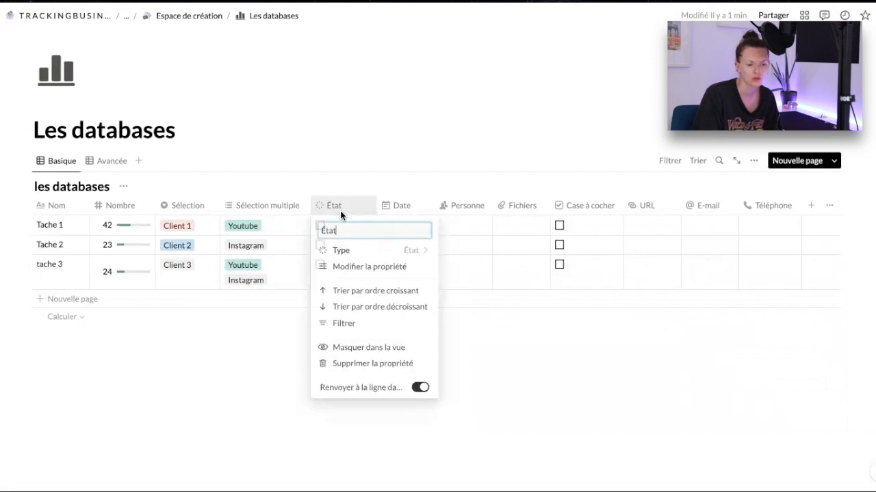
pyautogui.click(354, 266)
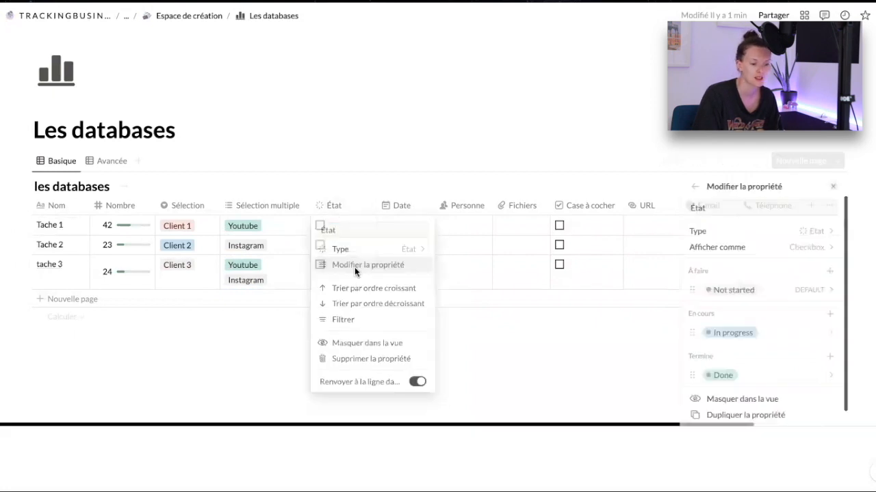
pyautogui.click(785, 247)
pyautogui.click(728, 283)
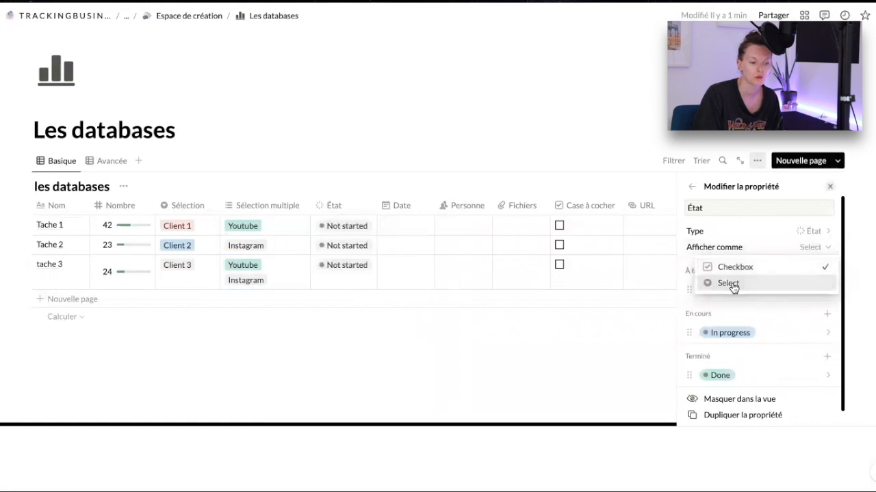
pyautogui.click(443, 342)
# Step: Set the Date of Tache 1 to 1 September 2022
pyautogui.click(396, 224)
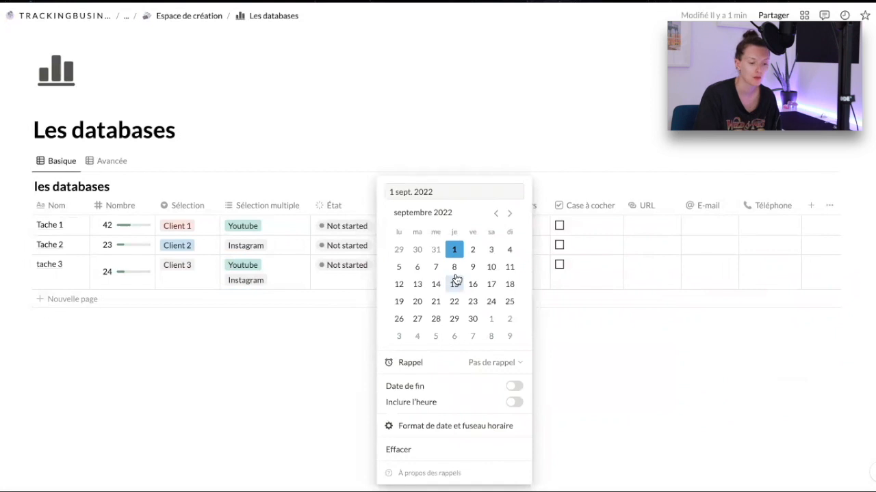
pyautogui.click(455, 251)
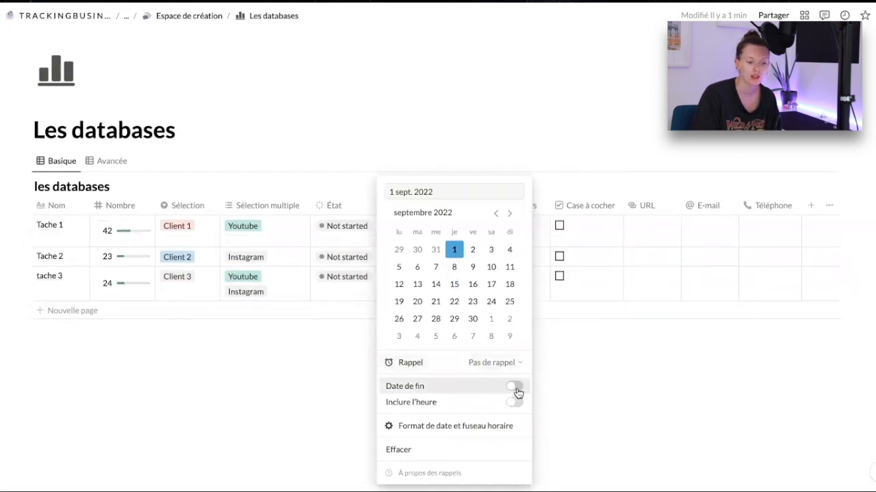
# Step: Add an end date of 2 September 2022 to the Date of Tache 1
pyautogui.click(516, 387)
pyautogui.click(472, 250)
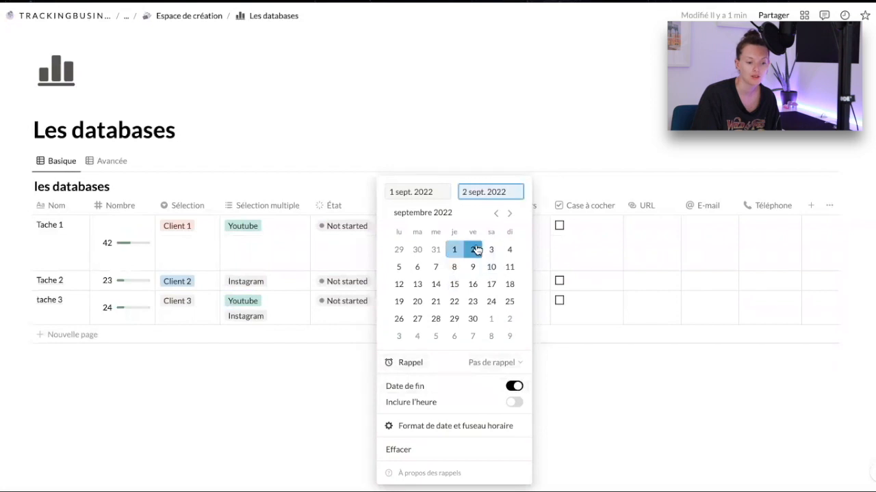
pyautogui.click(588, 393)
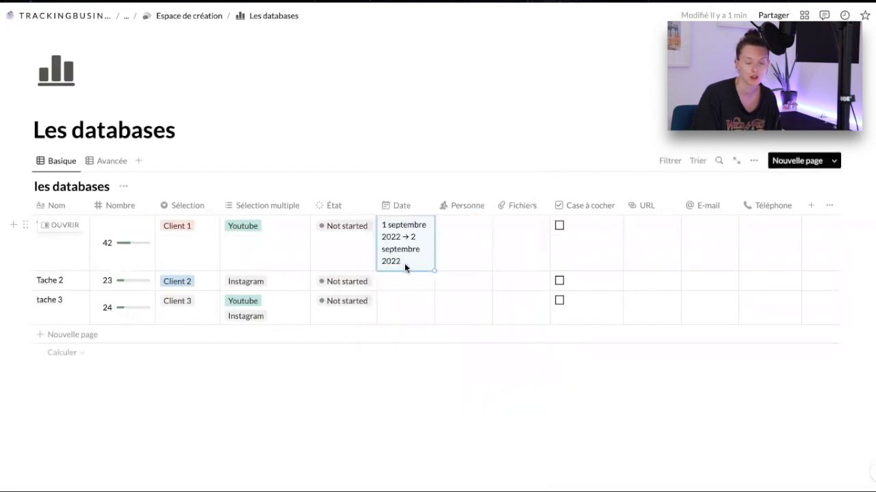
# Step: Set the date format of Tache 1's Date to Jour/mois/année
pyautogui.click(392, 248)
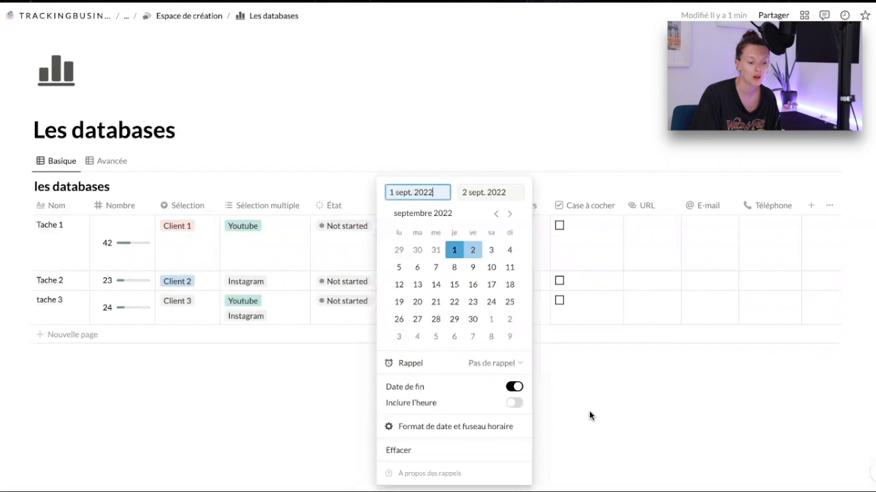
pyautogui.click(466, 429)
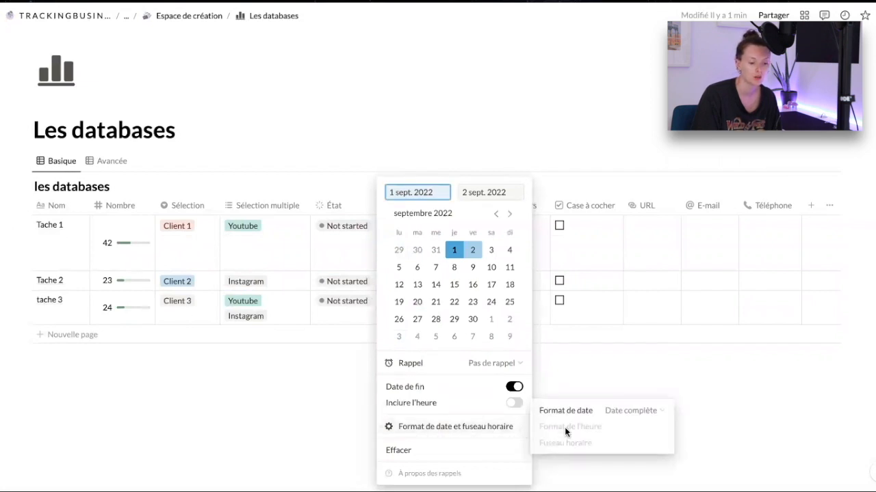
pyautogui.click(627, 413)
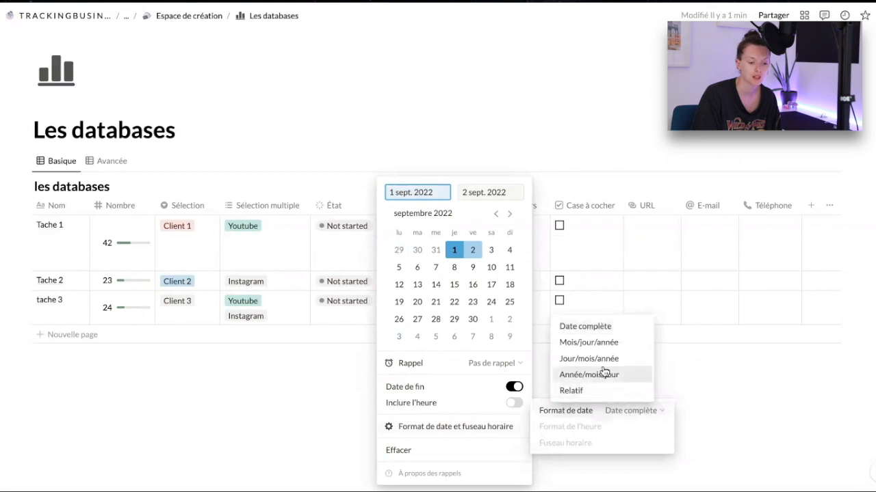
pyautogui.click(578, 361)
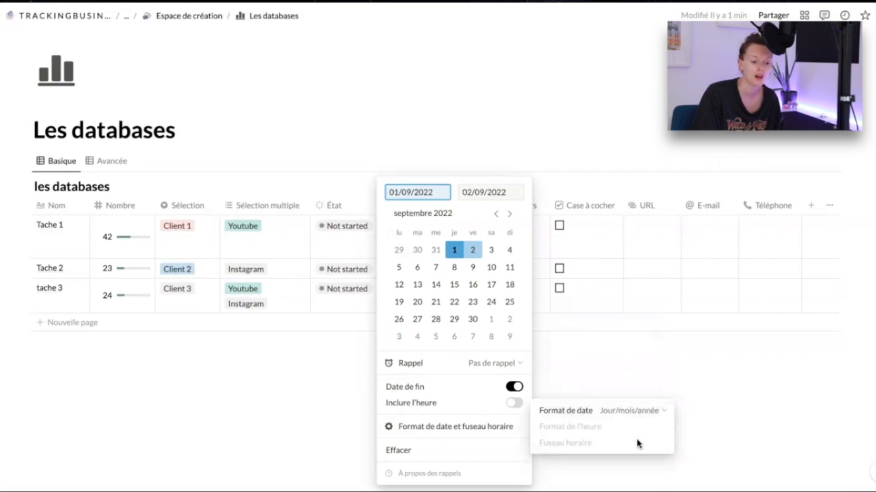
pyautogui.click(736, 435)
pyautogui.click(735, 434)
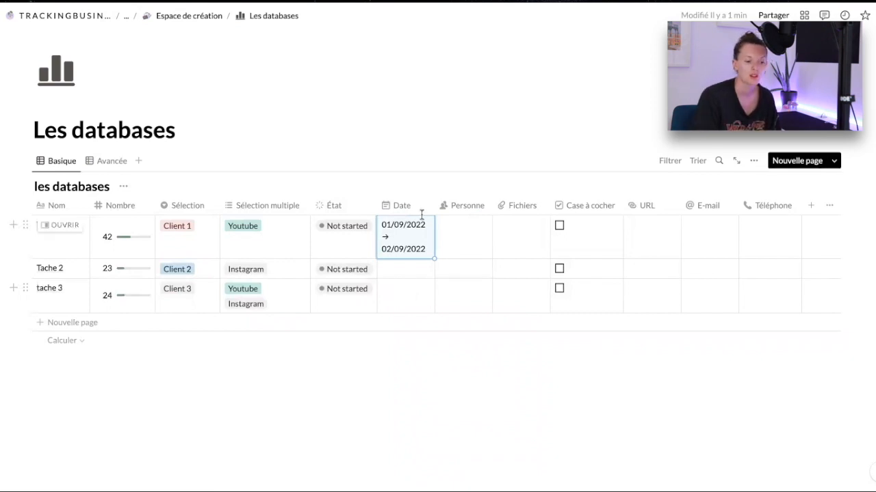
pyautogui.click(417, 255)
pyautogui.click(338, 379)
# Step: Assign the workspace member to Tache 1 in the Personne property and widen that column to fit the full name
pyautogui.click(463, 237)
pyautogui.click(516, 396)
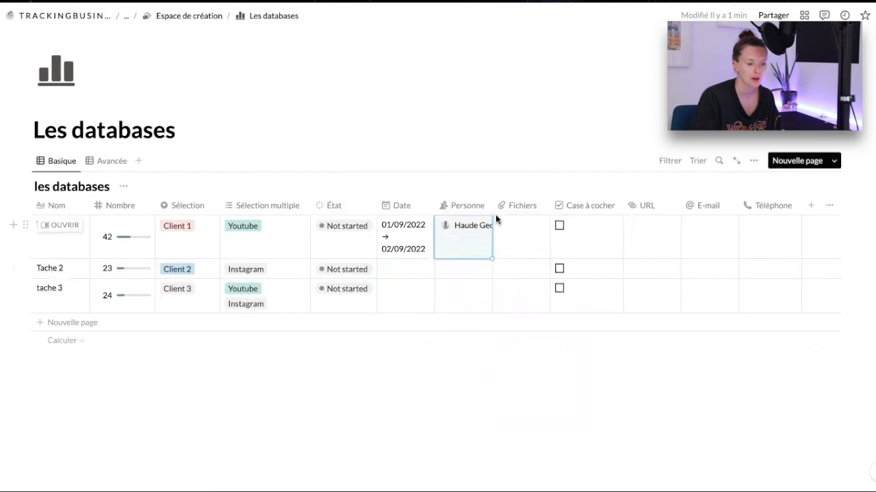
pyautogui.moveTo(493, 201); pyautogui.dragTo(530, 202)
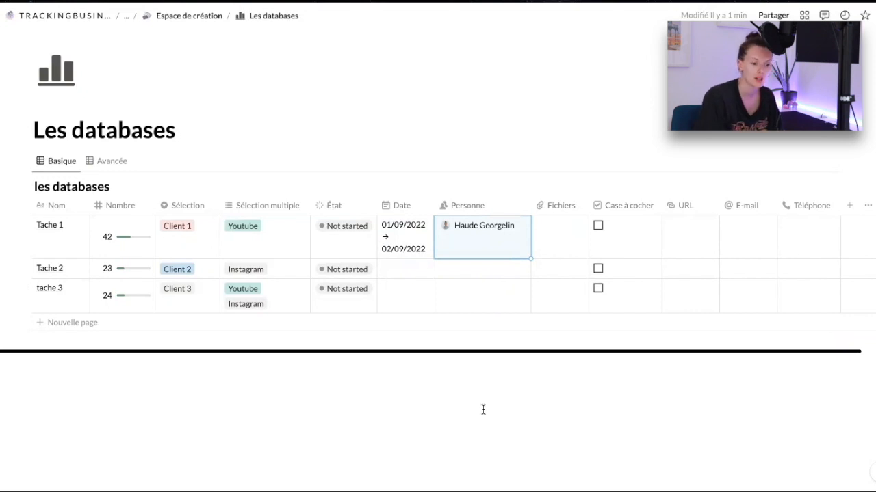
# Step: Check the file upload option in the Fichiers cell of Tache 1, then cancel it
pyautogui.click(558, 240)
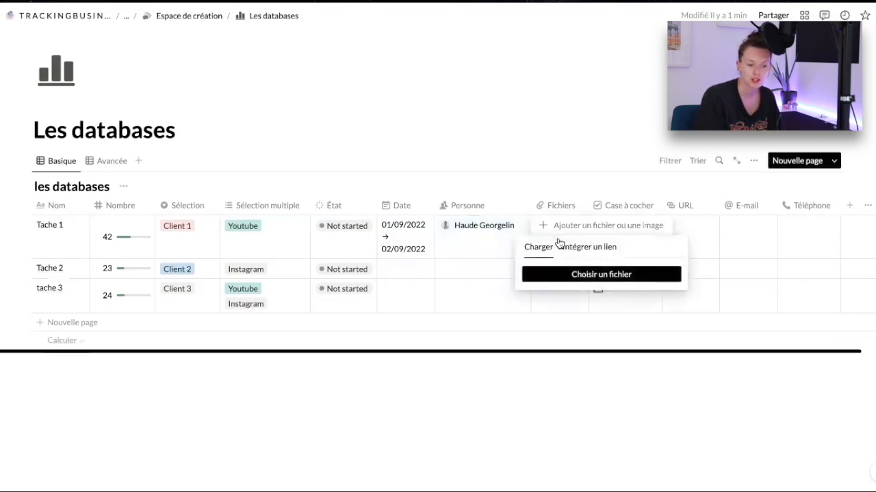
pyautogui.click(612, 275)
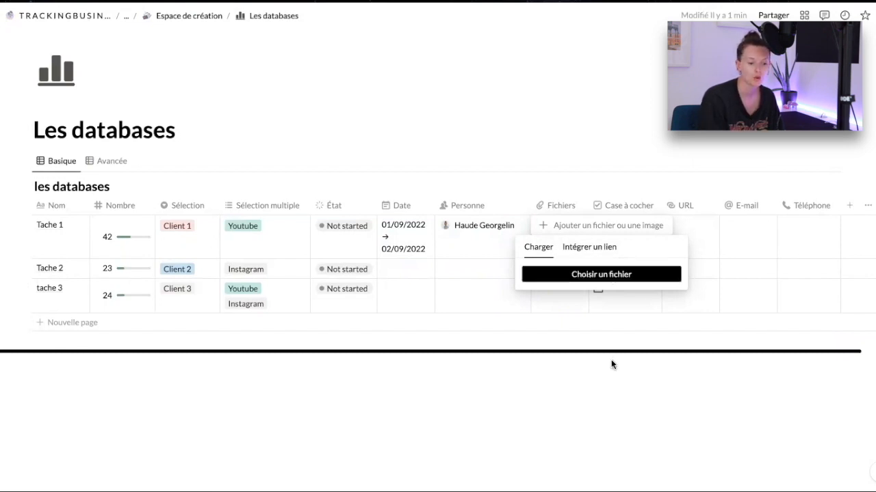
pyautogui.press('Escape')
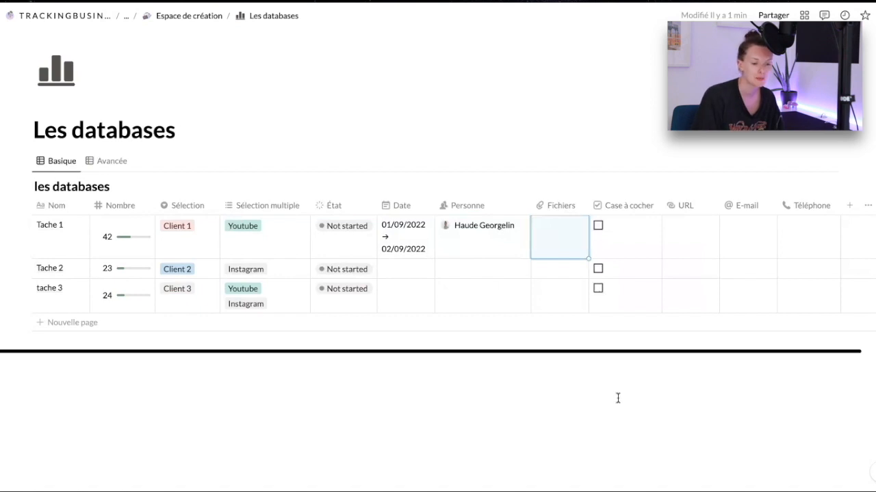
# Step: Try out the Case à cocher and URL cells of Tache 1
pyautogui.click(598, 226)
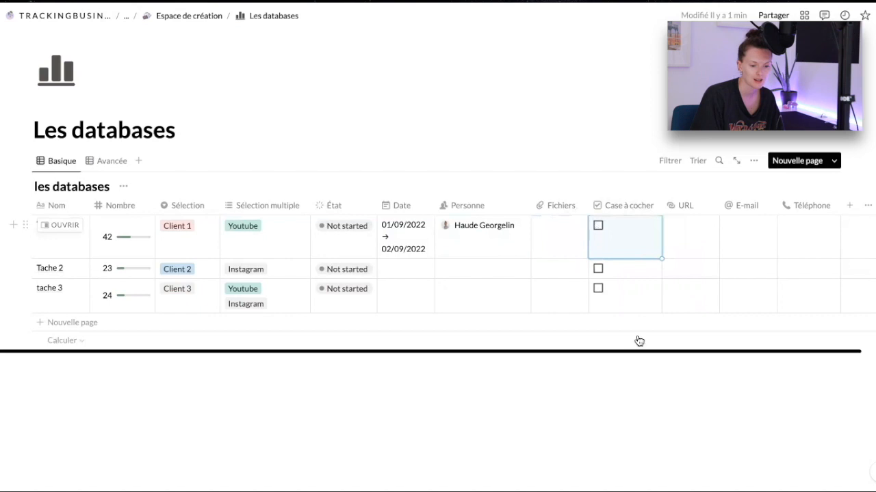
pyautogui.click(684, 234)
pyautogui.press('Escape')
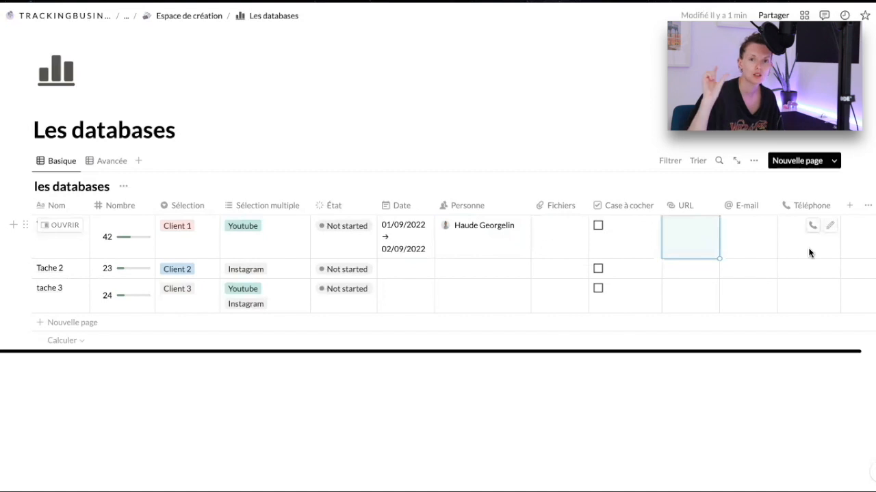
pyautogui.click(661, 387)
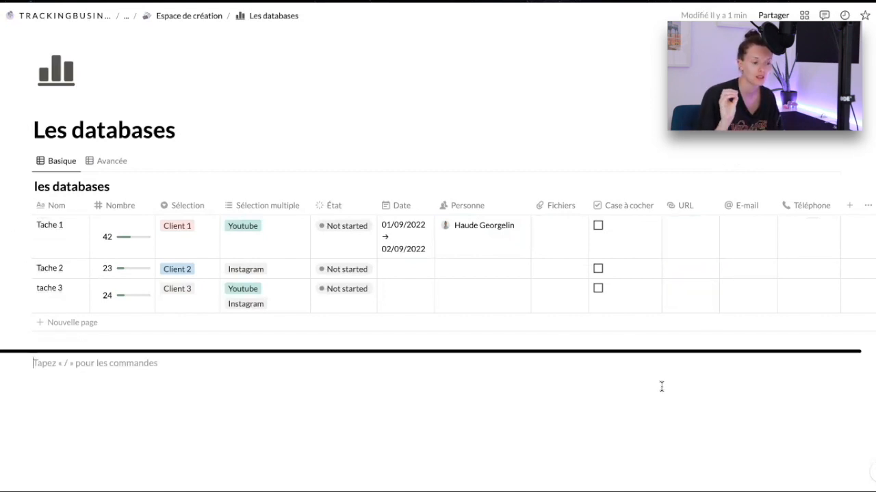
# Step: Switch to the Avancée view and preview the settings for a new Relation property linked to the Mes fichiers database, without adding it
pyautogui.click(108, 160)
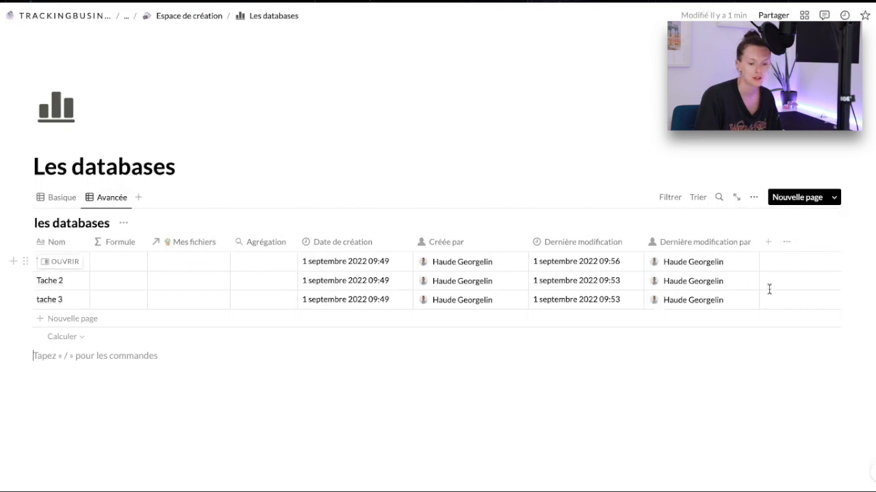
pyautogui.click(767, 244)
pyautogui.scroll(-5, 752, 342)
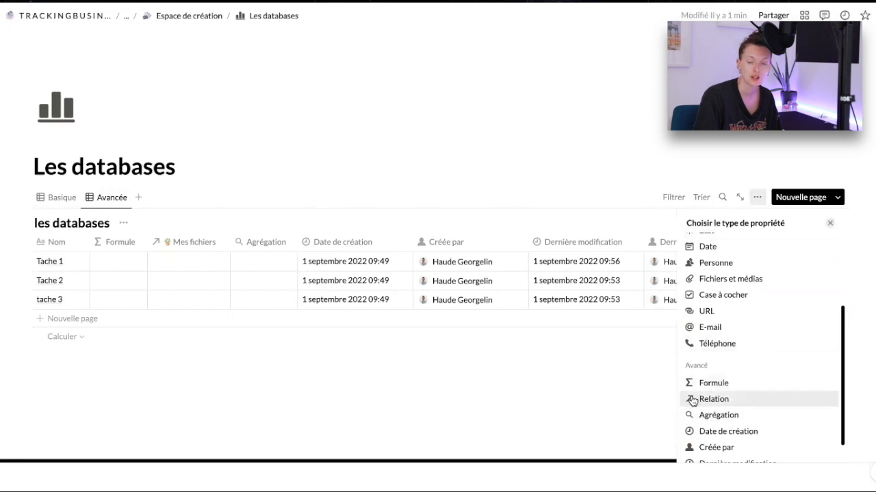
pyautogui.click(716, 401)
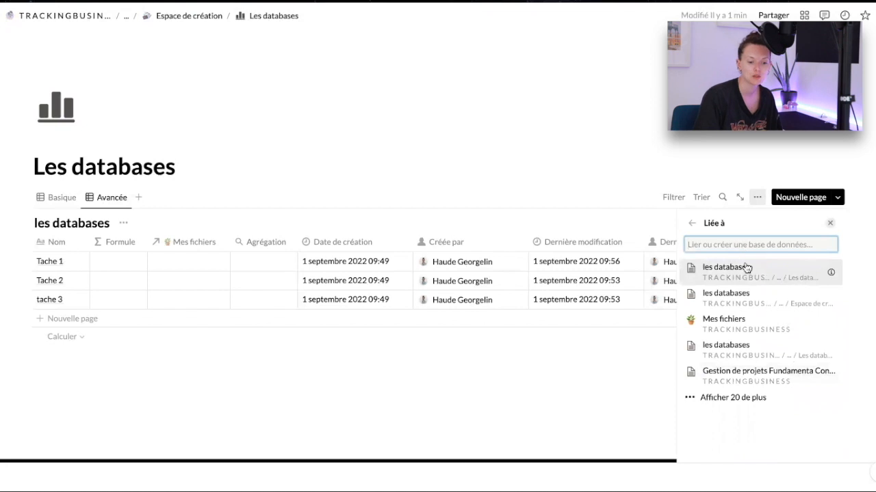
pyautogui.click(747, 320)
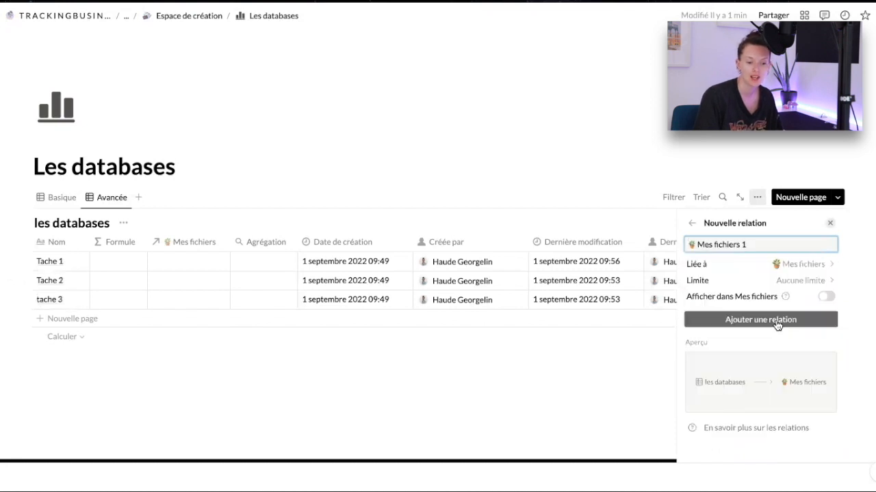
pyautogui.click(411, 379)
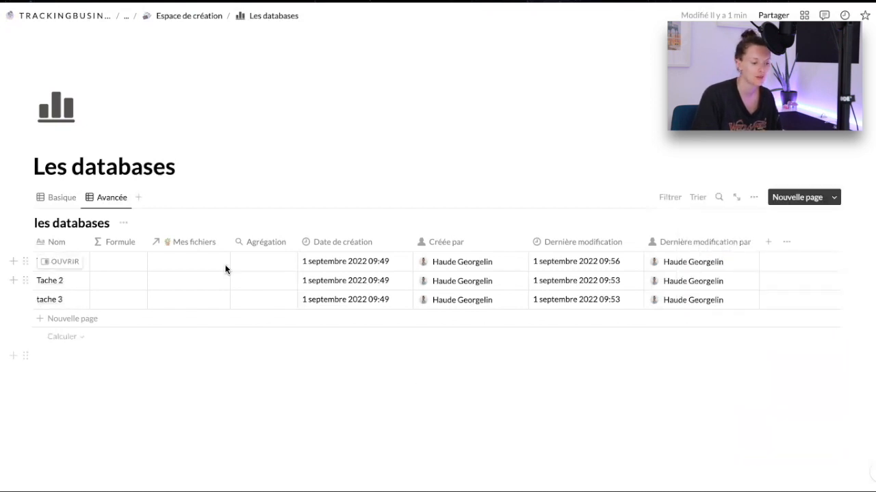
# Step: In the Mes fichiers relation, link Tache 1 to Organisation Business and Tache 2 to Statistiques, widening the column to fit
pyautogui.click(188, 262)
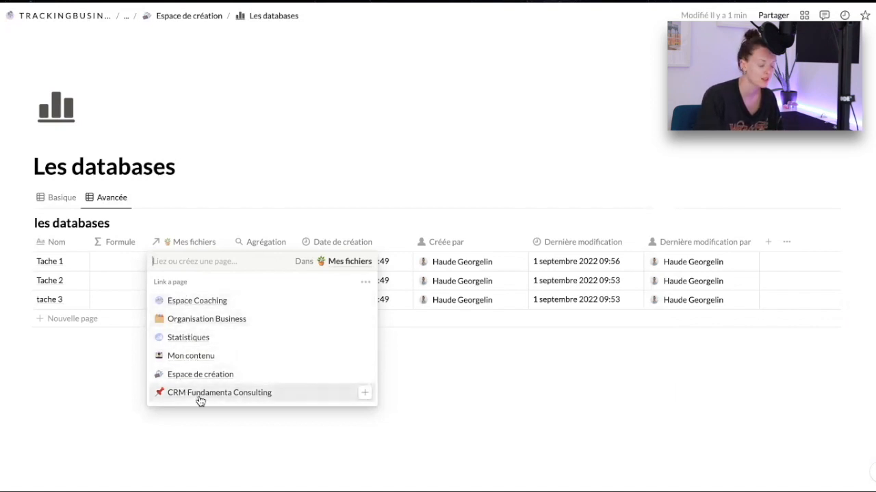
pyautogui.click(199, 318)
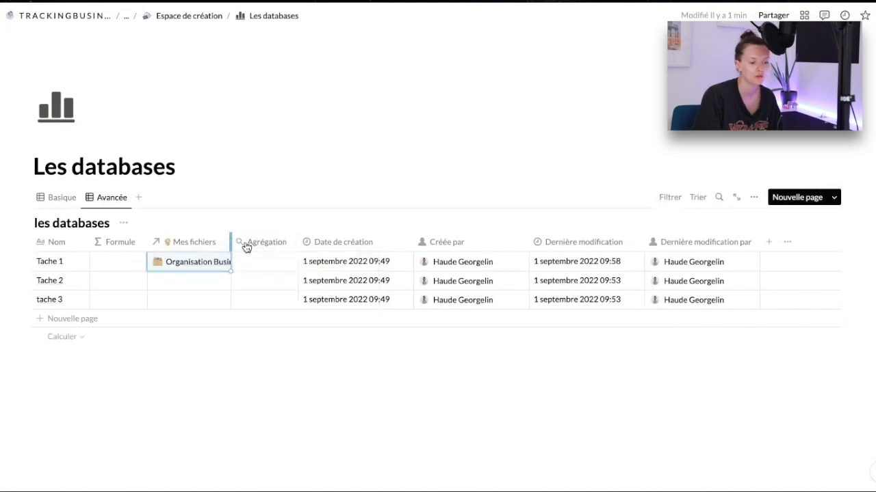
pyautogui.moveTo(231, 242); pyautogui.dragTo(252, 240)
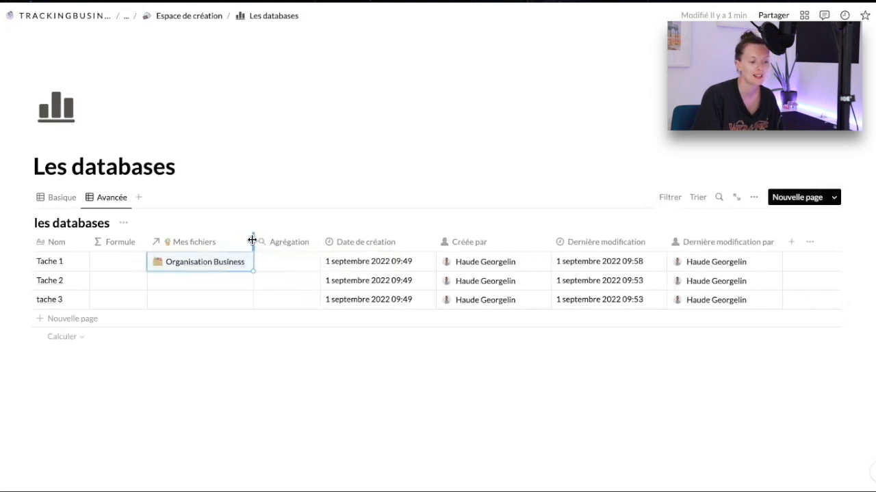
pyautogui.click(190, 283)
pyautogui.click(196, 340)
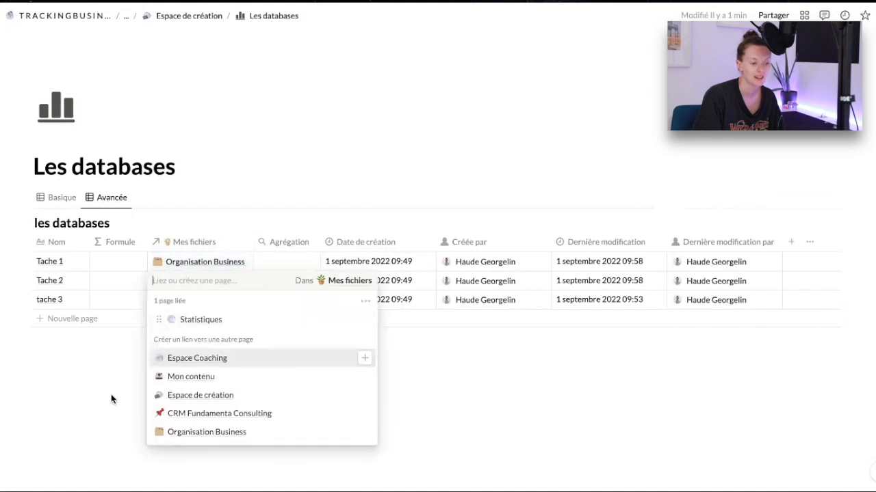
pyautogui.click(111, 395)
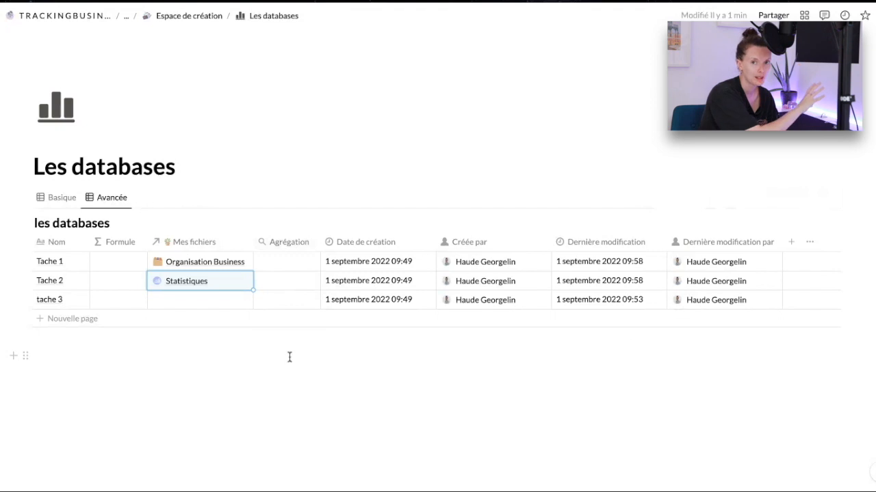
# Step: Configure the Agrégation property to show the original Nom values from the Mes fichiers relation, and widen its column
pyautogui.click(271, 261)
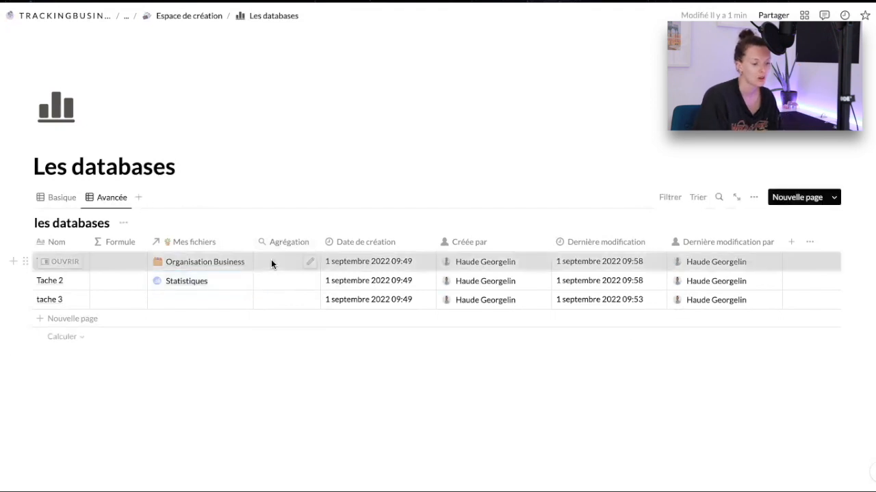
pyautogui.click(327, 298)
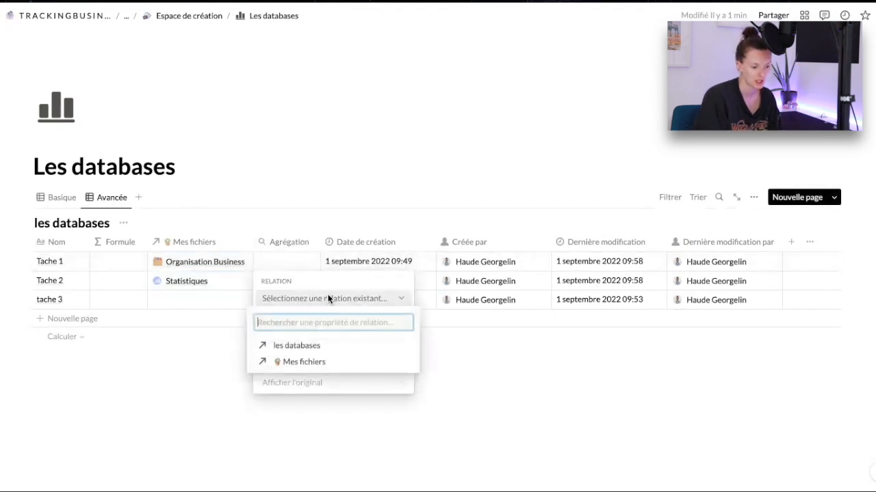
pyautogui.click(287, 361)
pyautogui.click(323, 342)
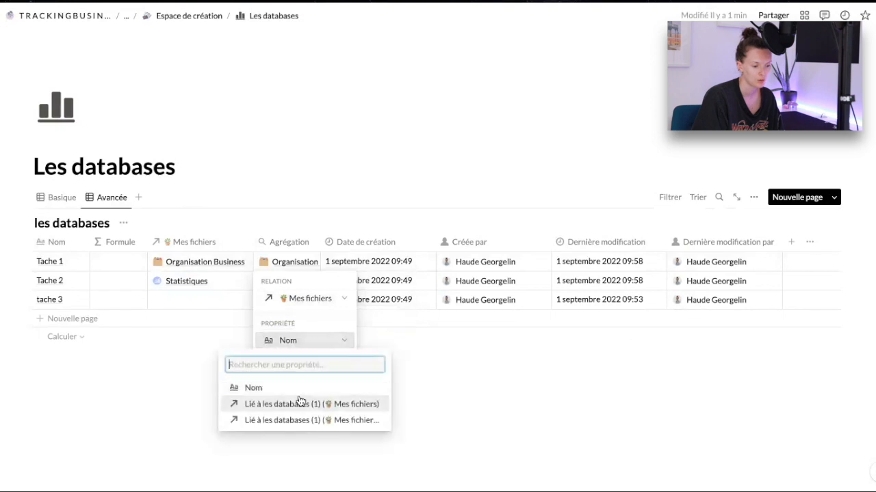
pyautogui.click(297, 388)
pyautogui.click(319, 378)
pyautogui.click(411, 370)
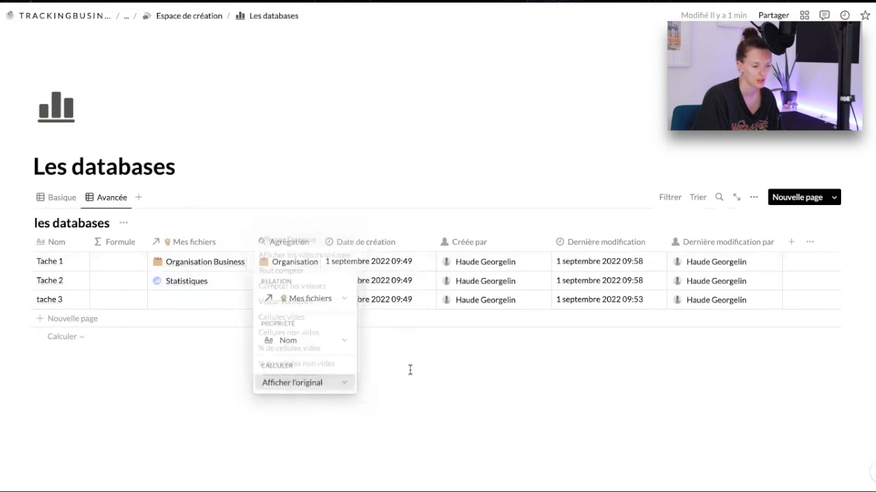
pyautogui.moveTo(320, 245); pyautogui.dragTo(368, 244)
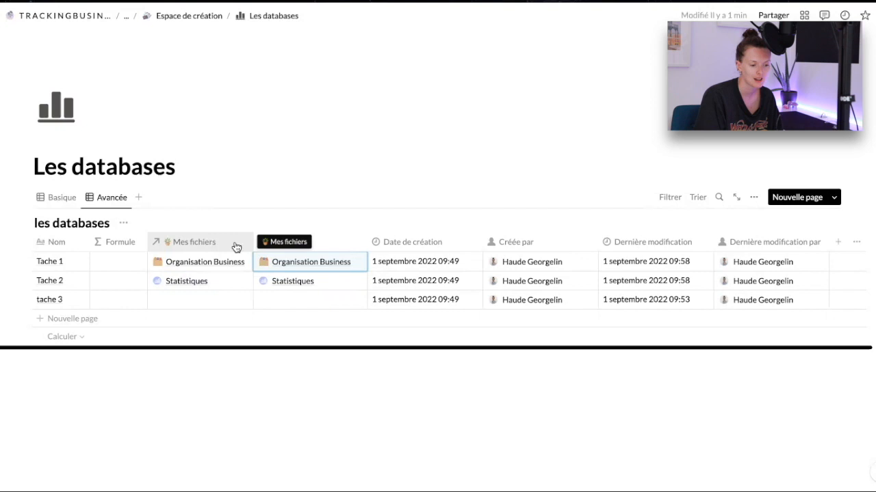
pyautogui.click(322, 371)
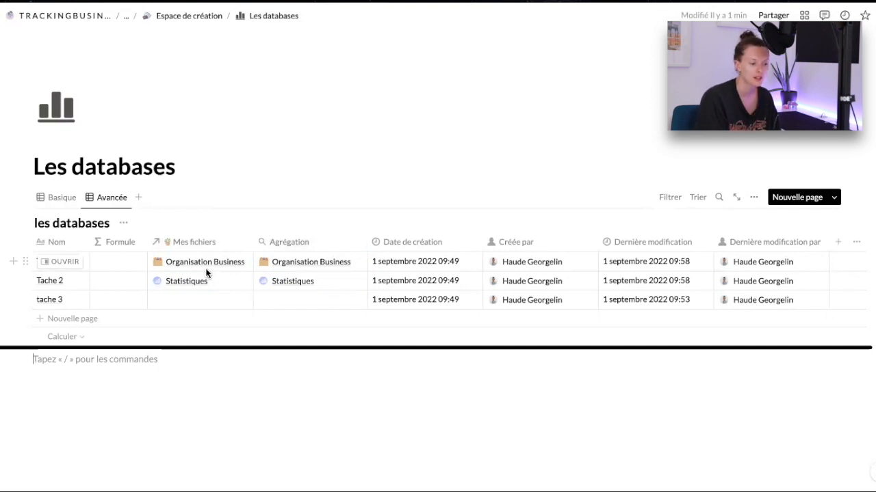
# Step: Revisit the Basique view, return to Avancée and browse the pages available for Tache 1's Gestion de projets Fundamenta Consulting relation
pyautogui.click(63, 198)
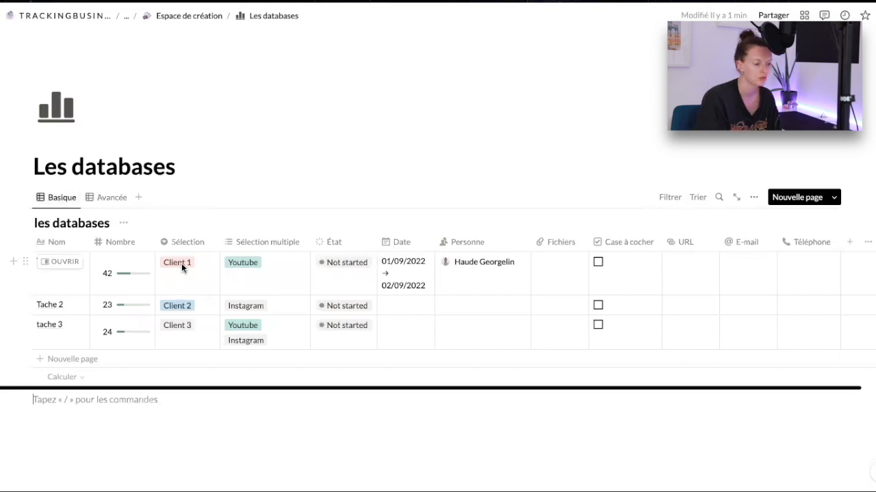
pyautogui.click(120, 197)
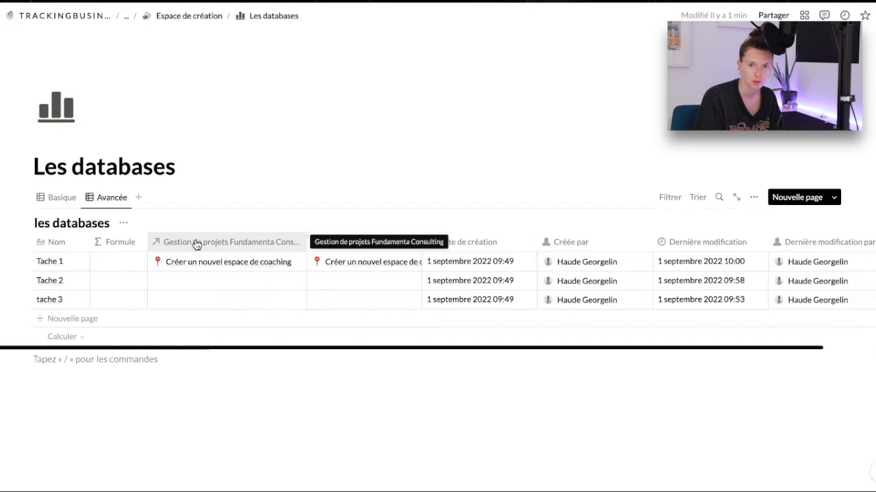
pyautogui.click(227, 266)
pyautogui.scroll(-1, 266, 363)
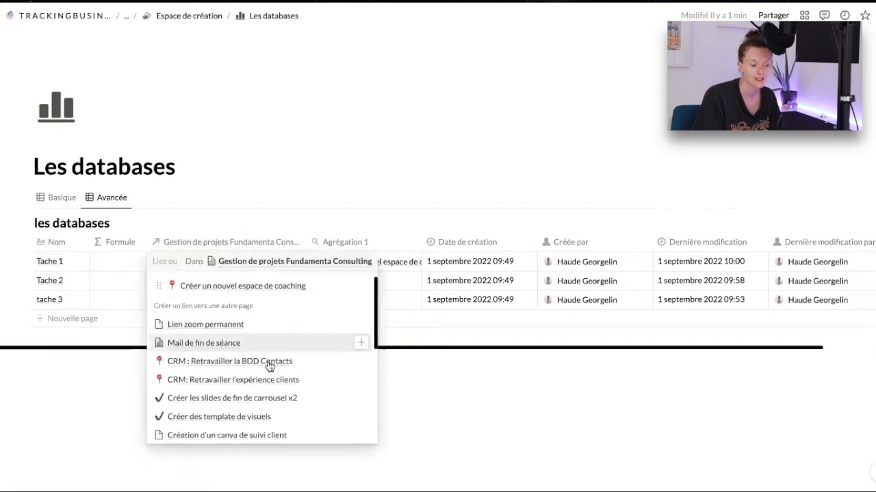
pyautogui.scroll(-6, 269, 368)
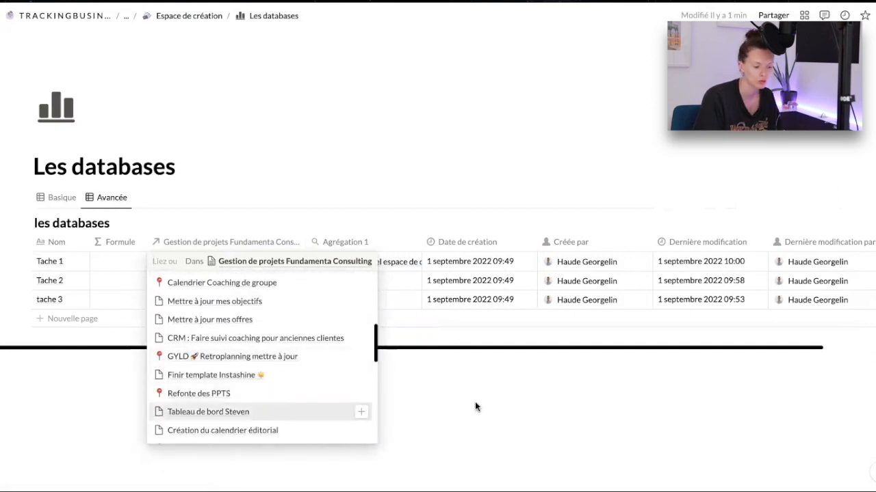
# Step: Configure the Agrégation 1 property to show the original Produit values from the Gestion de projets Fundamenta Consulting relation
pyautogui.click(452, 406)
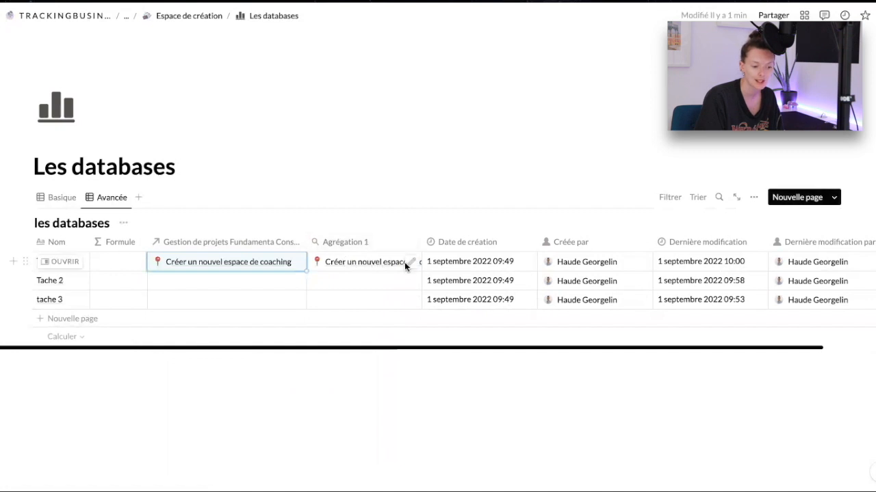
pyautogui.click(413, 262)
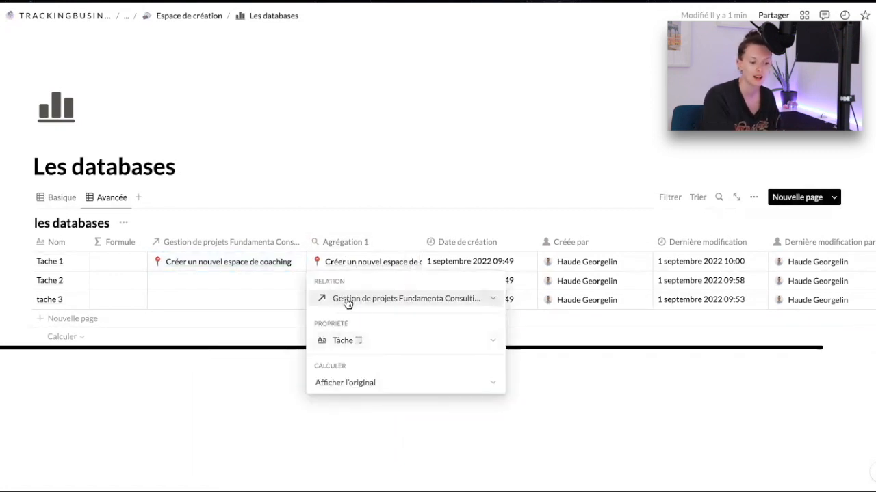
pyautogui.click(402, 342)
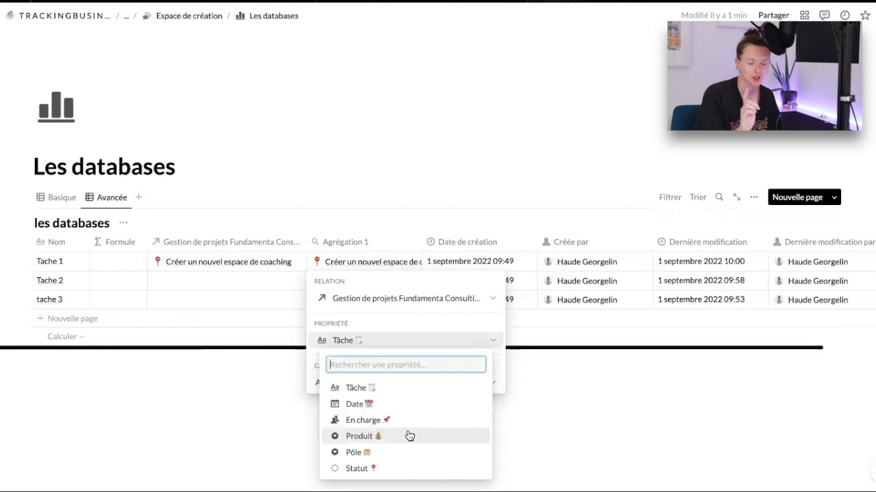
pyautogui.click(409, 437)
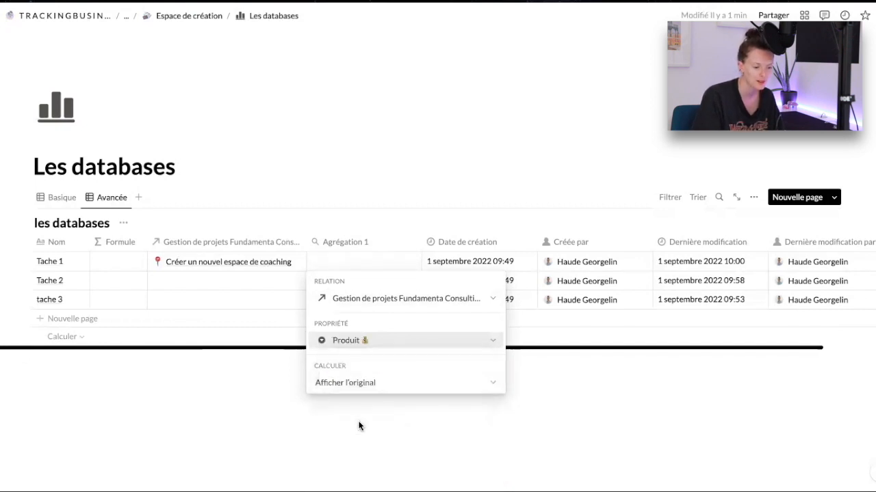
pyautogui.click(352, 419)
# Step: Replace Tache 1's linked page in the Gestion de projets Fundamenta Consulting relation with Refonte des PPTS
pyautogui.click(240, 260)
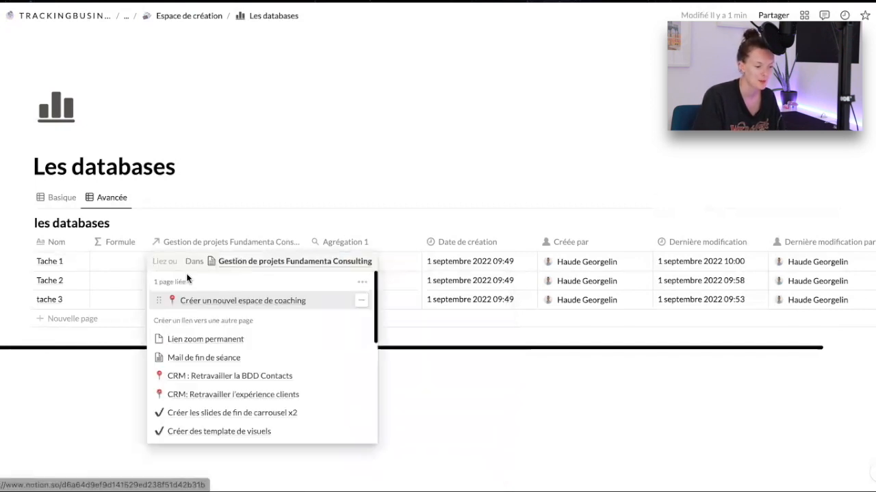
pyautogui.click(361, 301)
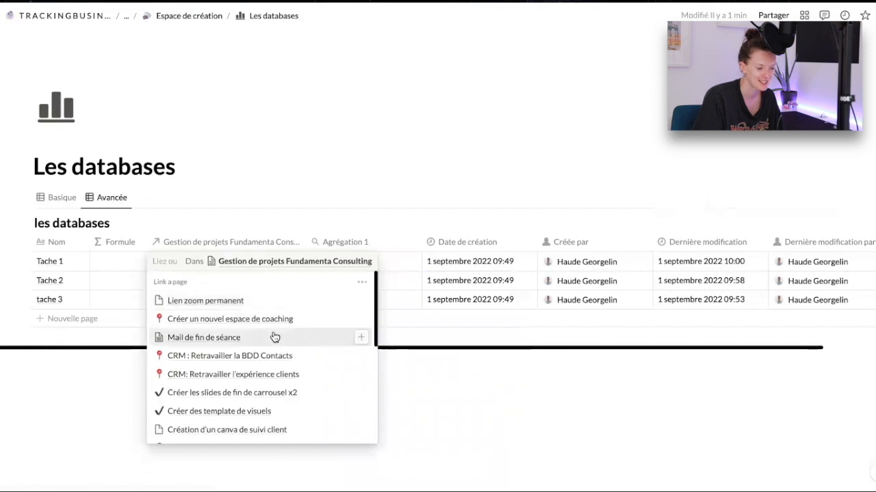
pyautogui.scroll(-1, 276, 336)
pyautogui.scroll(-3, 260, 363)
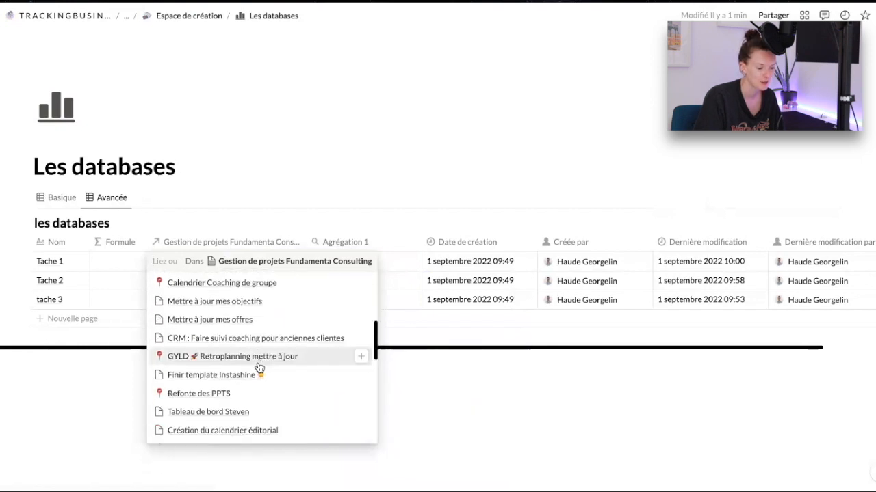
pyautogui.click(216, 394)
pyautogui.click(453, 395)
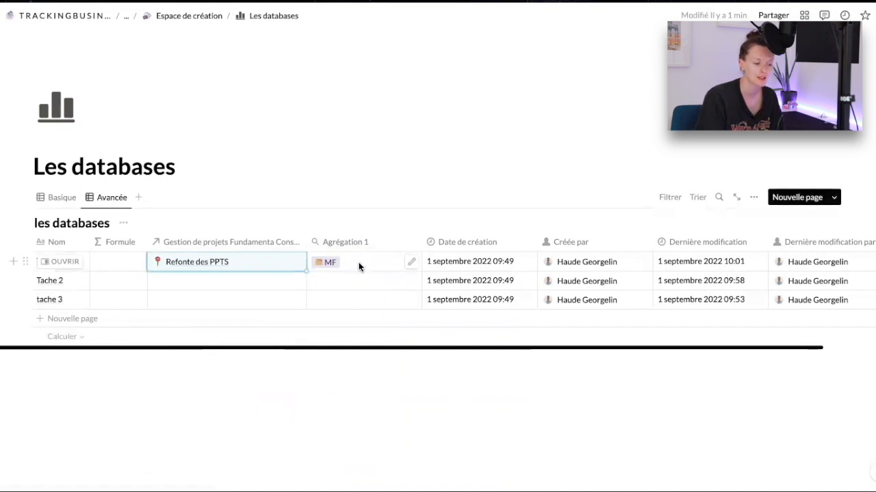
# Step: In the Gestion de projets relation, link Tache 2 to GYLD Retroplanning mettre à jour and tache 3 to Création de la boite à outils
pyautogui.click(231, 281)
pyautogui.scroll(-5, 224, 379)
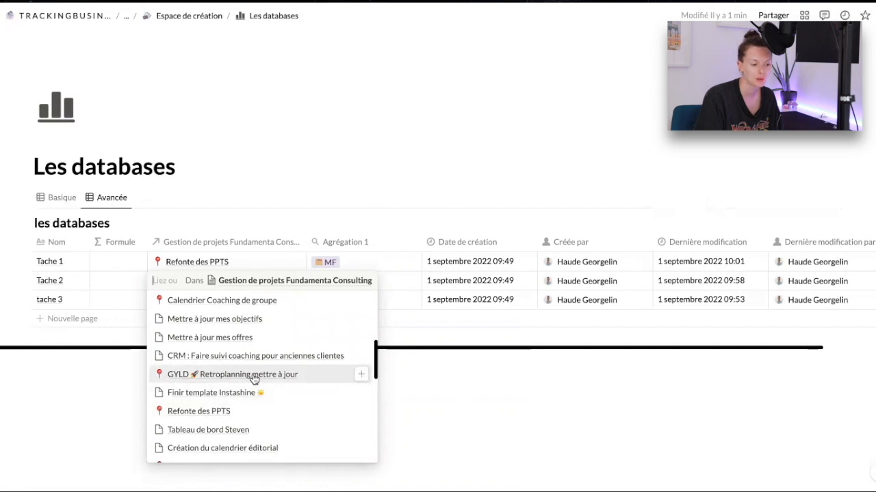
pyautogui.click(253, 375)
pyautogui.click(404, 379)
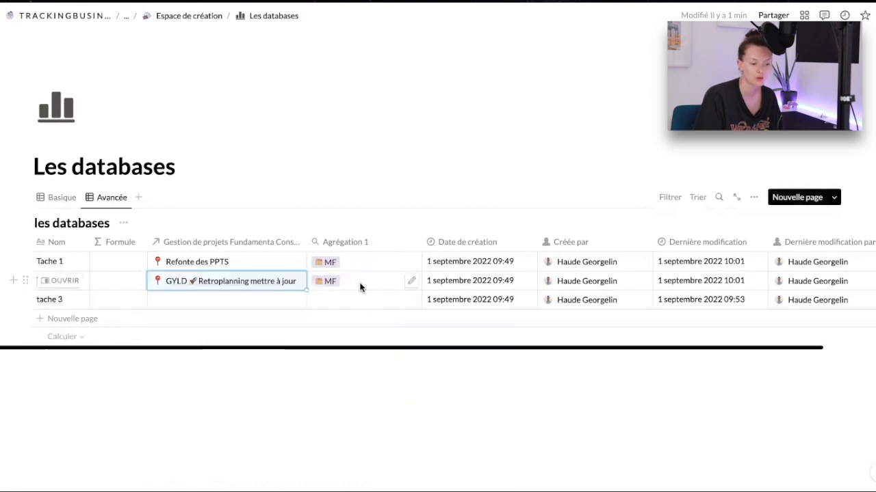
pyautogui.click(265, 295)
pyautogui.scroll(-3, 260, 356)
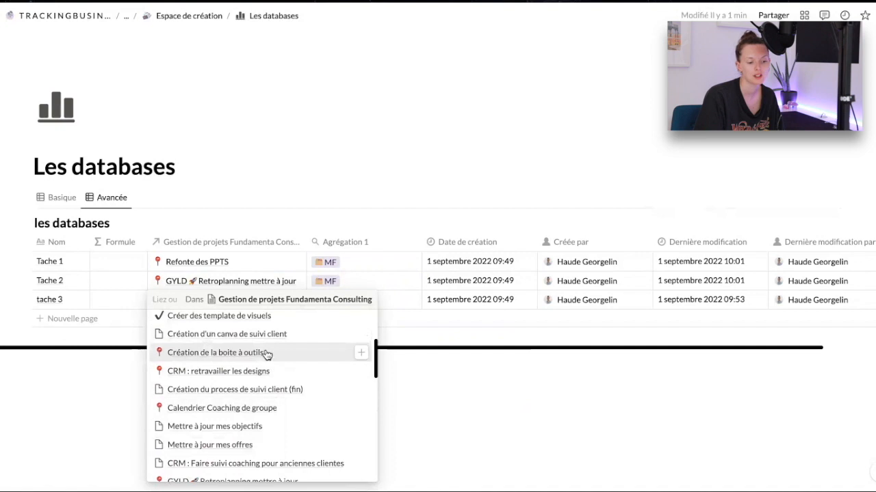
pyautogui.click(266, 353)
pyautogui.click(420, 396)
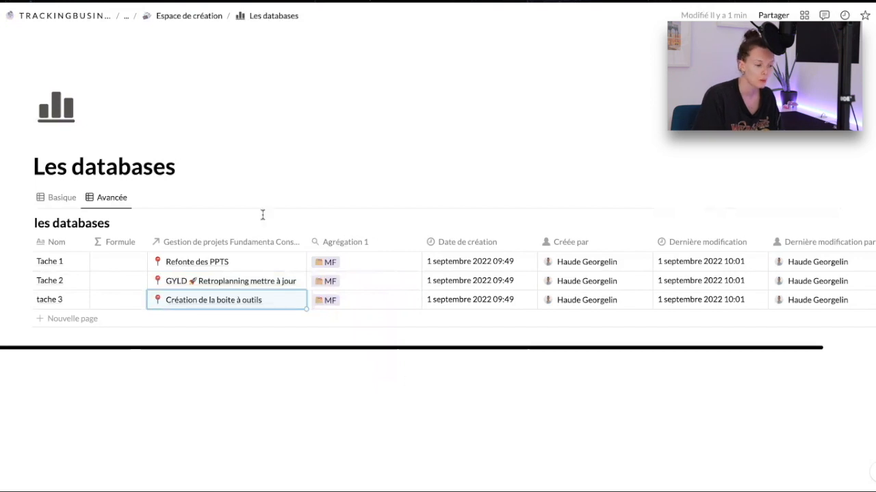
# Step: Revisit the Basique view, return to Avancée and add a new database view with the Kanban layout
pyautogui.click(68, 201)
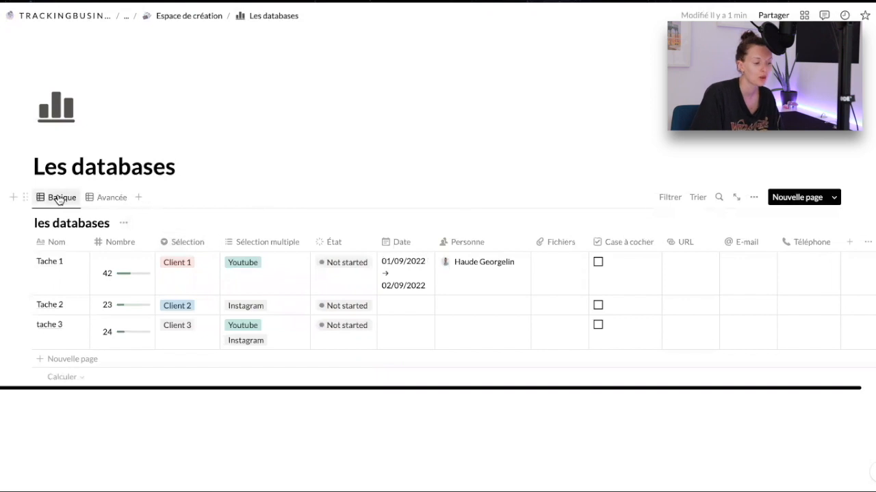
pyautogui.click(112, 200)
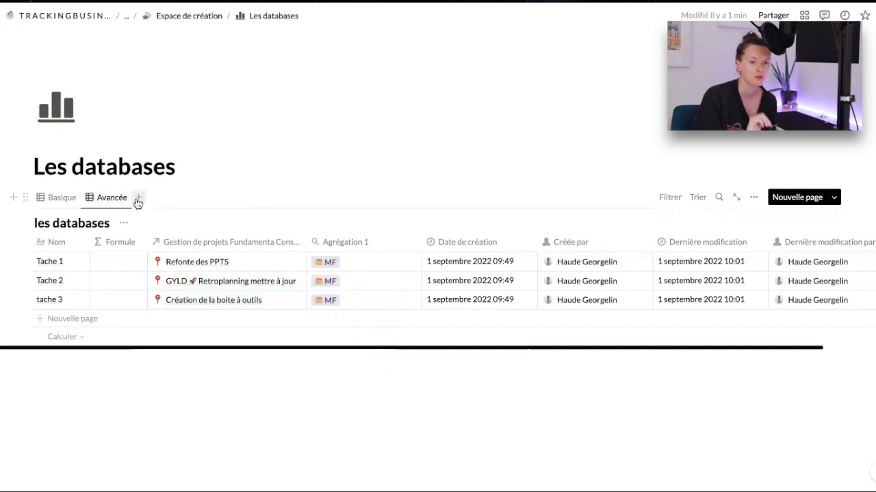
pyautogui.click(138, 200)
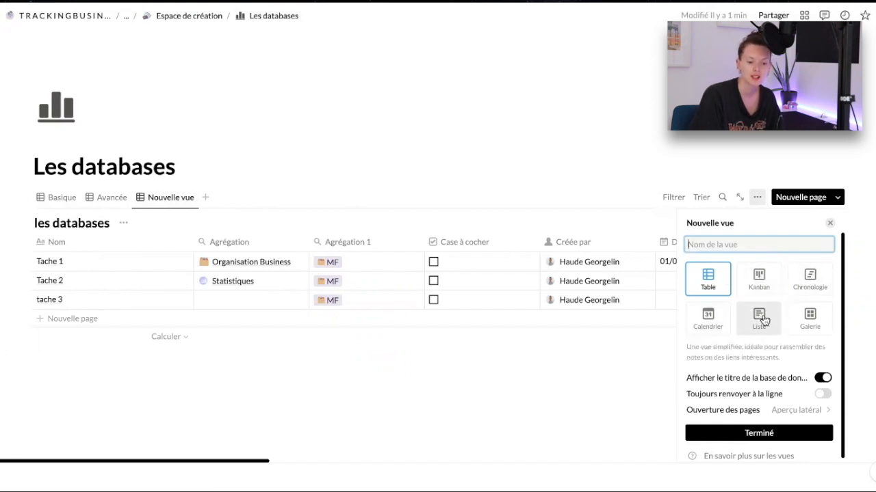
pyautogui.click(758, 283)
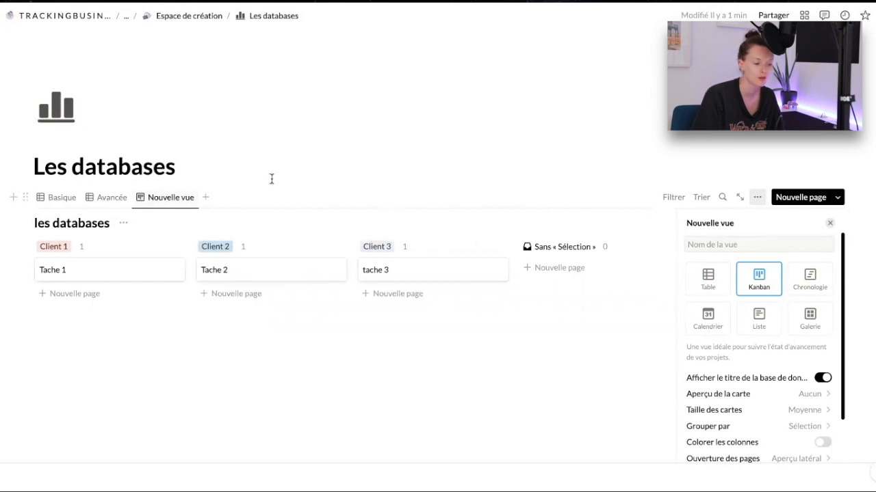
pyautogui.click(167, 199)
pyautogui.click(161, 200)
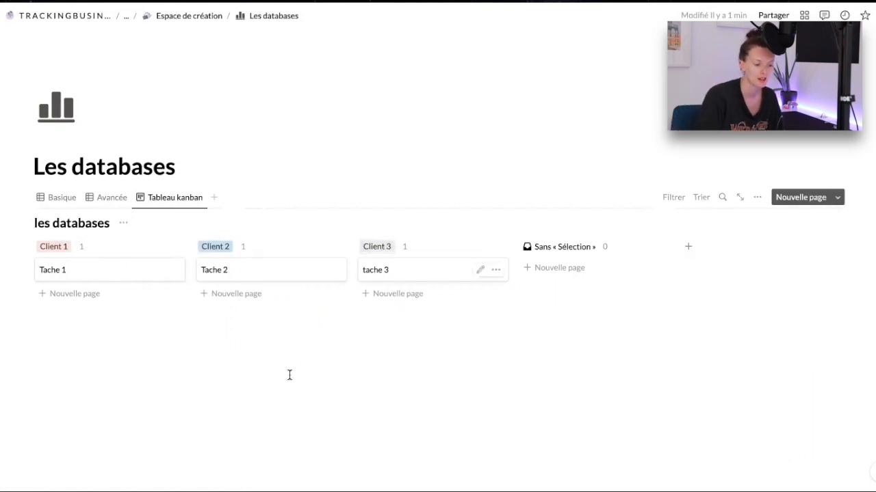
# Step: Group the Kanban view by the Sélection multiple property
pyautogui.click(758, 198)
pyautogui.click(804, 271)
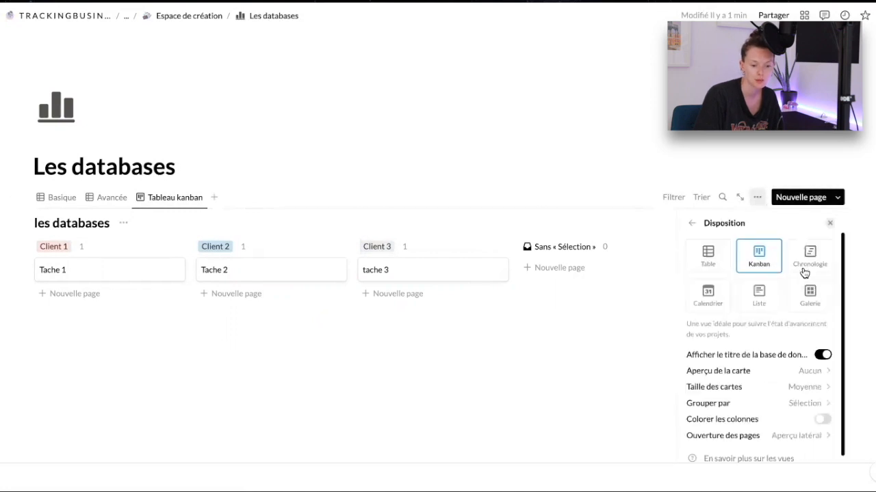
pyautogui.click(811, 405)
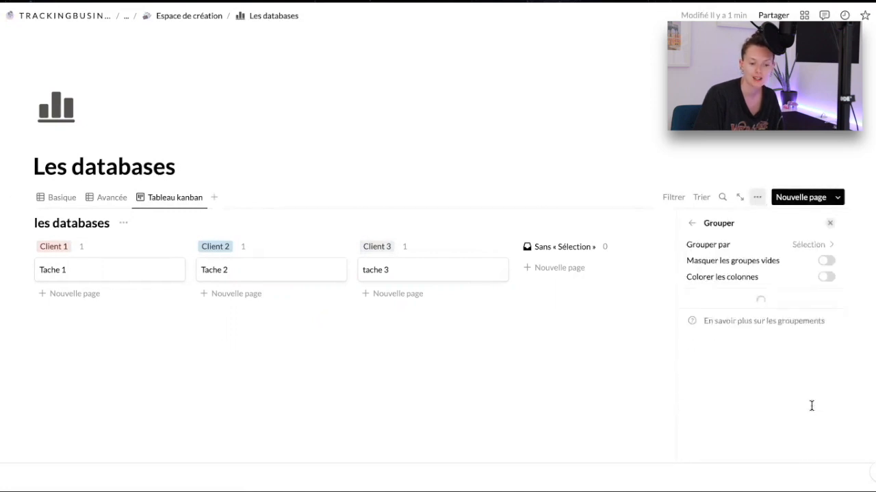
pyautogui.click(809, 245)
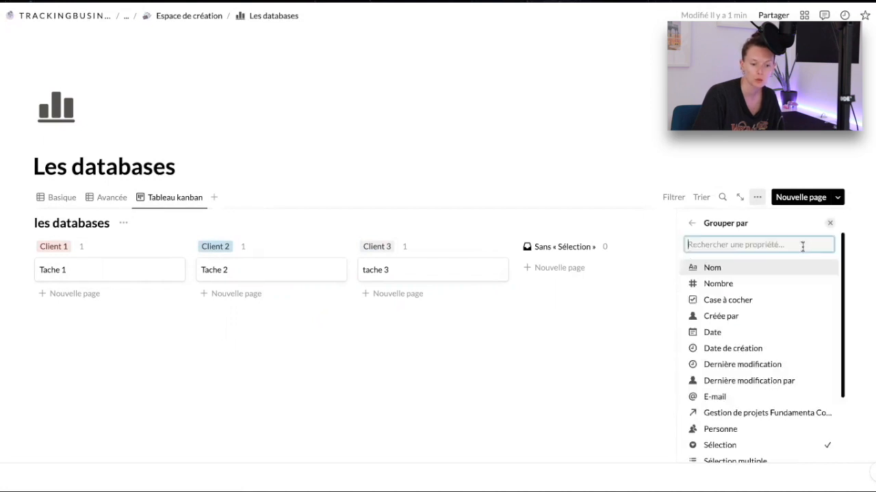
pyautogui.scroll(-3, 784, 324)
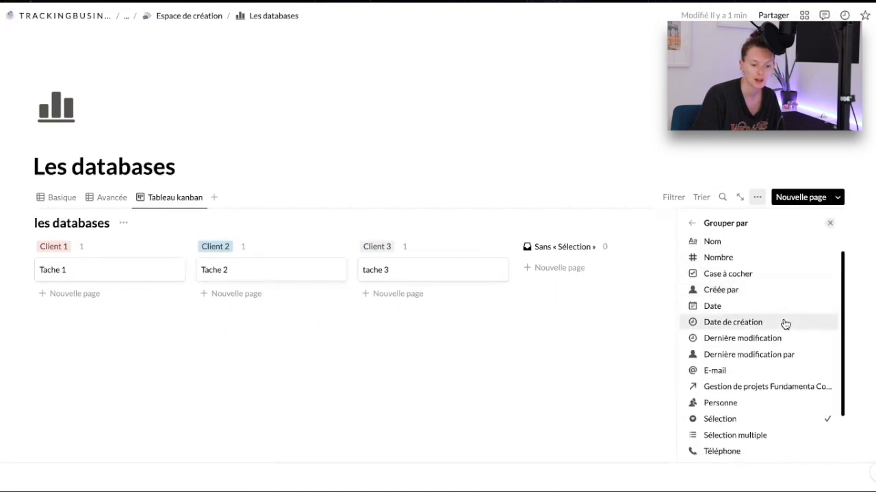
pyautogui.click(764, 371)
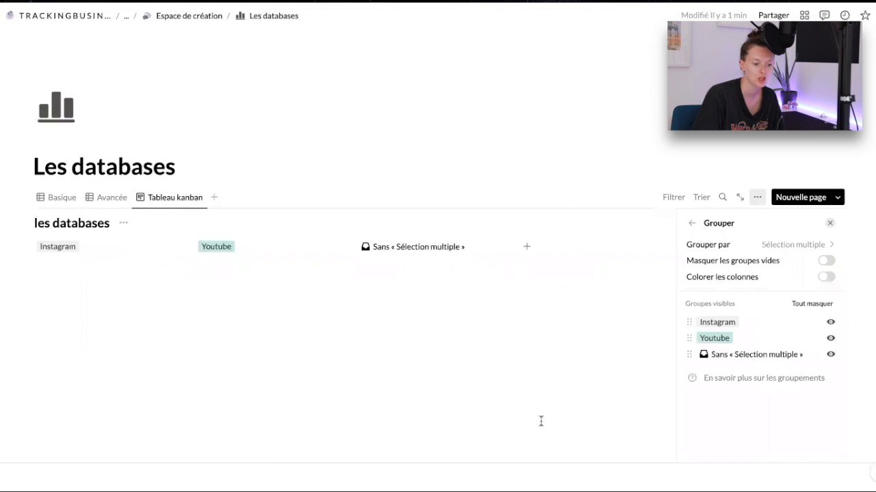
pyautogui.click(541, 420)
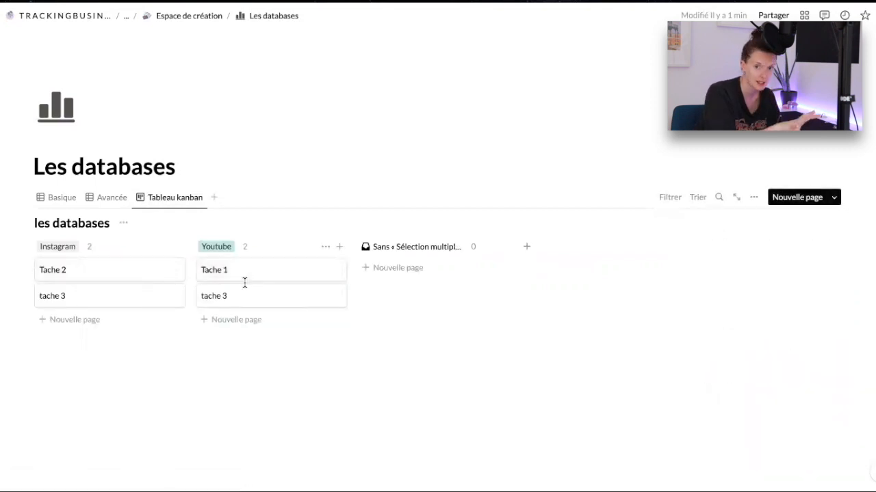
# Step: Show the Agrégation 1 and Gestion de projets Fundamenta Consulting properties on the Kanban cards
pyautogui.click(757, 199)
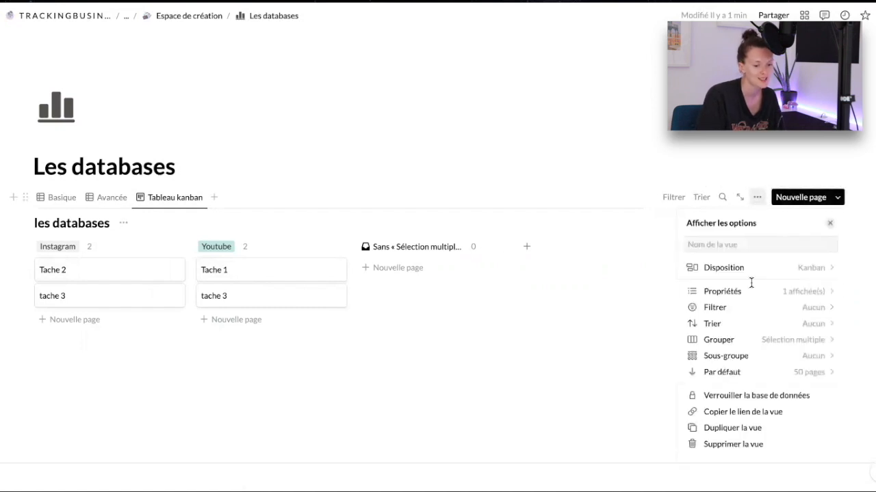
pyautogui.click(782, 295)
pyautogui.scroll(-1, 799, 369)
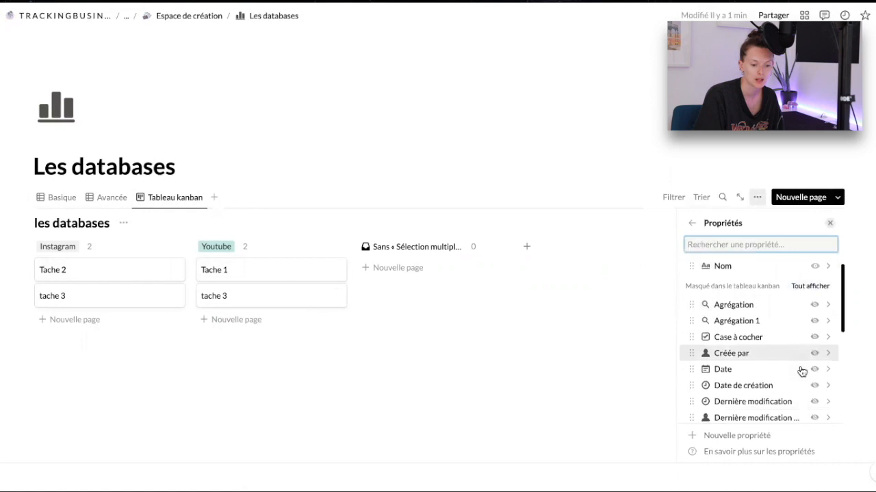
pyautogui.click(816, 313)
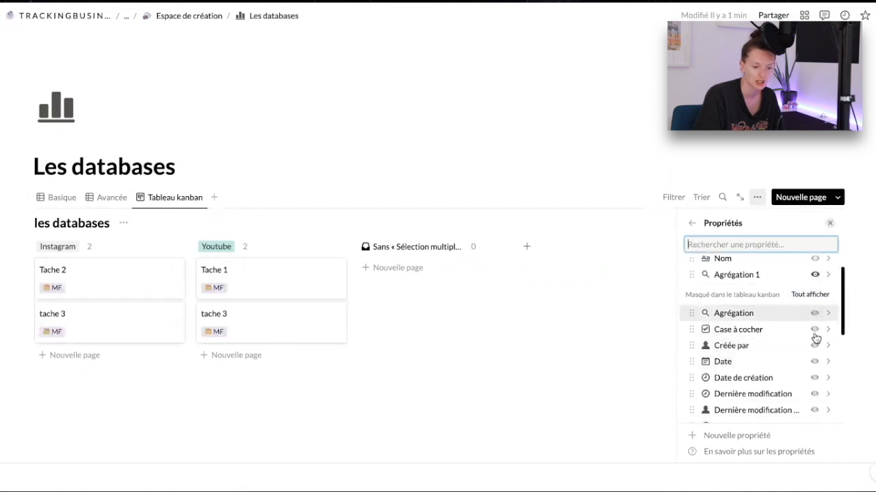
pyautogui.scroll(-4, 814, 315)
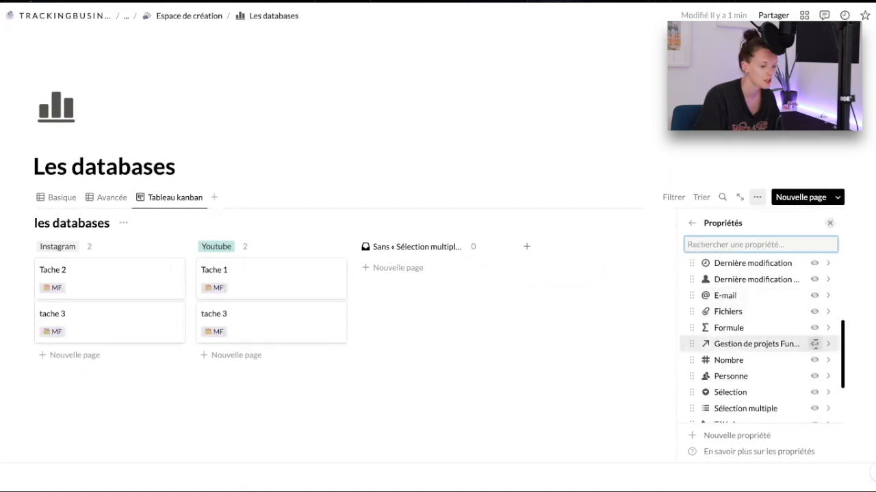
pyautogui.click(814, 344)
pyautogui.click(577, 413)
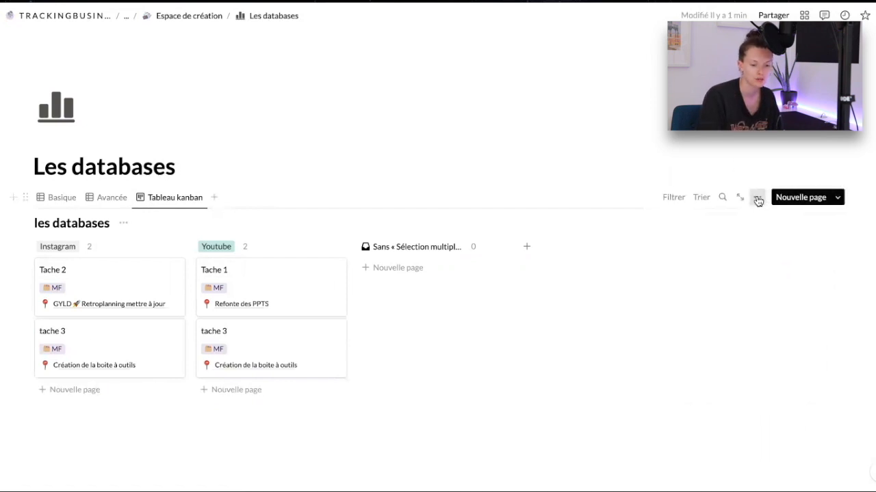
# Step: Reorder the Kanban card properties so the Gestion de projets relation comes before Agrégation 1
pyautogui.click(758, 197)
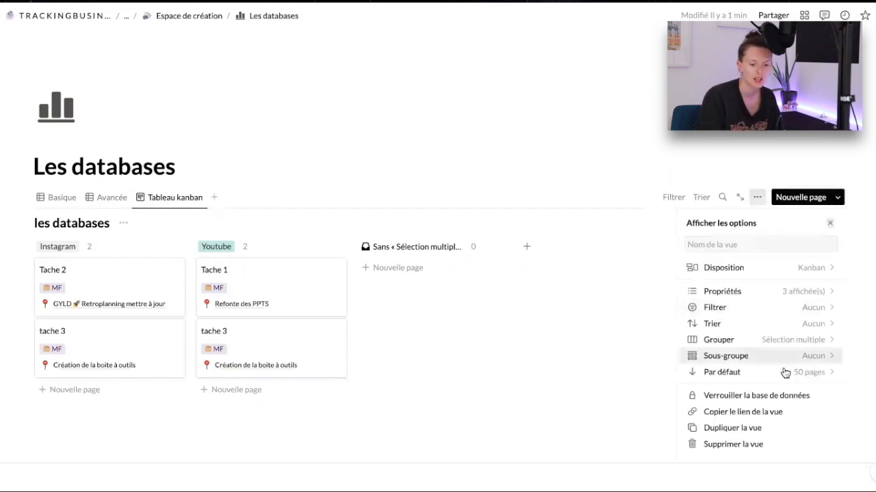
pyautogui.click(786, 291)
pyautogui.moveTo(690, 319); pyautogui.dragTo(688, 303)
pyautogui.press('Escape')
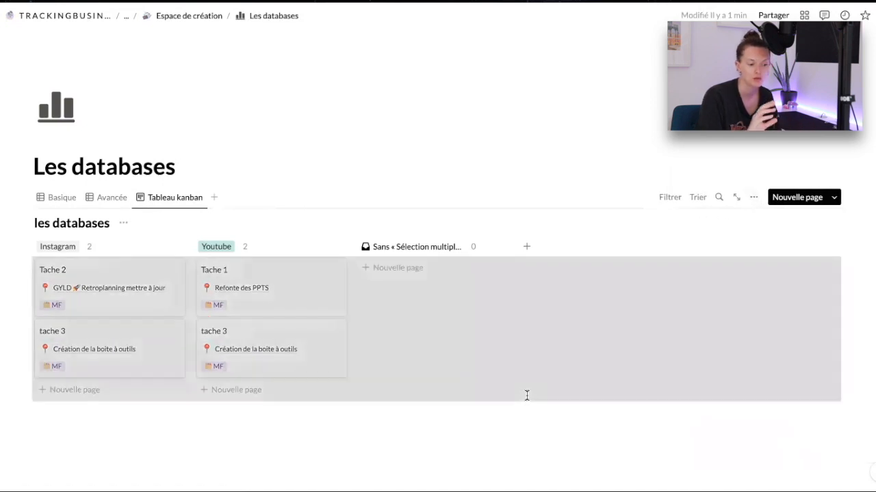
pyautogui.click(522, 432)
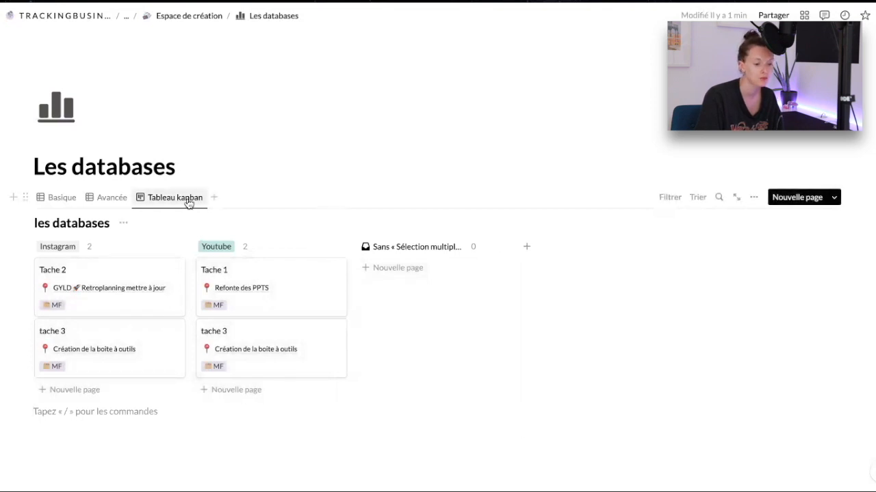
# Step: Turn on column colouring in the Kanban view's layout settings
pyautogui.click(751, 198)
pyautogui.click(767, 267)
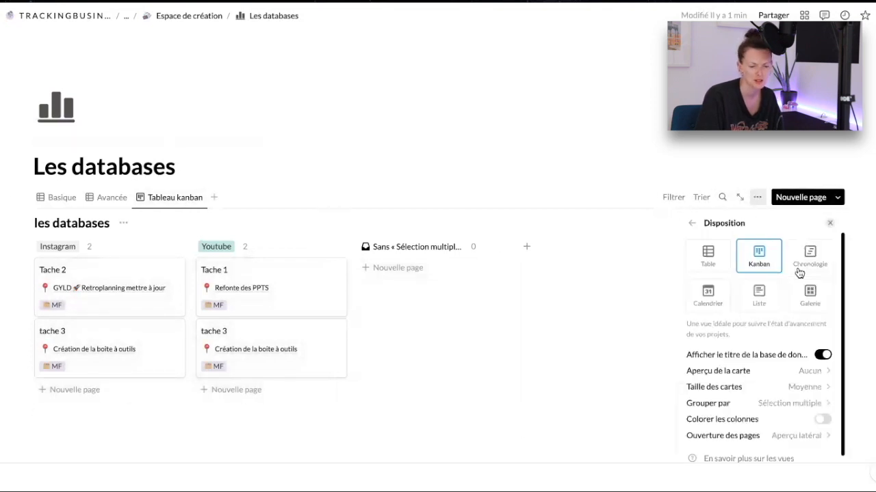
pyautogui.click(823, 420)
pyautogui.click(464, 414)
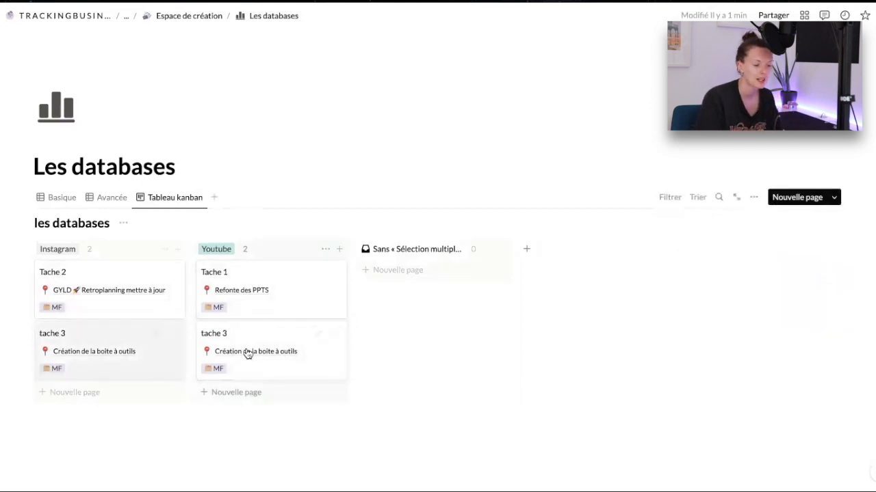
# Step: Move the Tache 1 card to the Instagram column, and return it to the Youtube column below tache 3
pyautogui.moveTo(281, 337); pyautogui.dragTo(254, 332)
pyautogui.moveTo(299, 287); pyautogui.dragTo(146, 320)
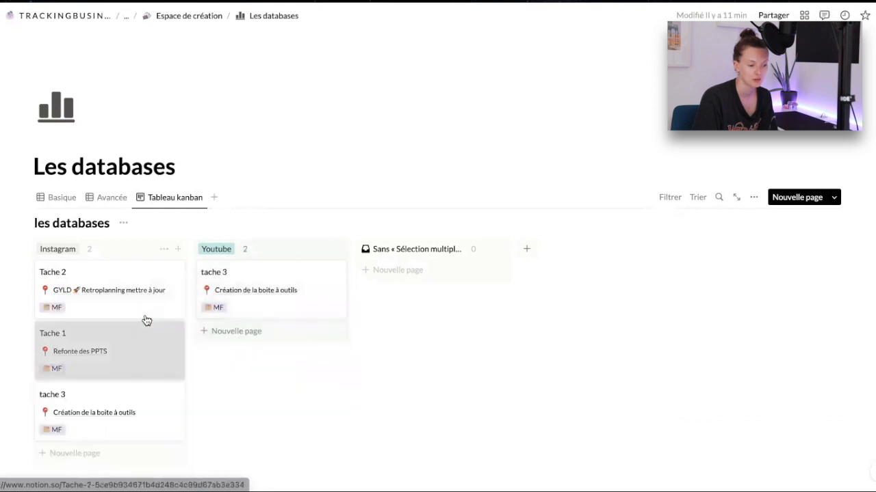
pyautogui.moveTo(160, 368); pyautogui.dragTo(275, 293)
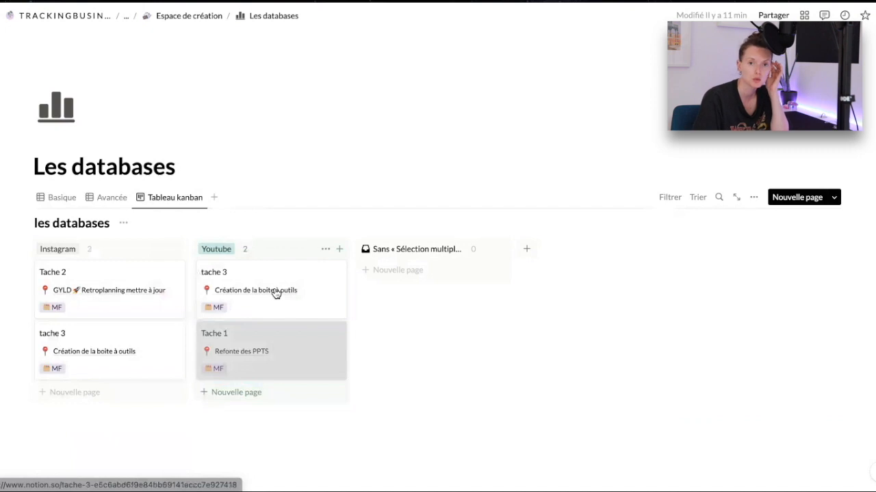
# Step: Add a Chronologie view to the les databases database, keeping the default settings
pyautogui.click(214, 197)
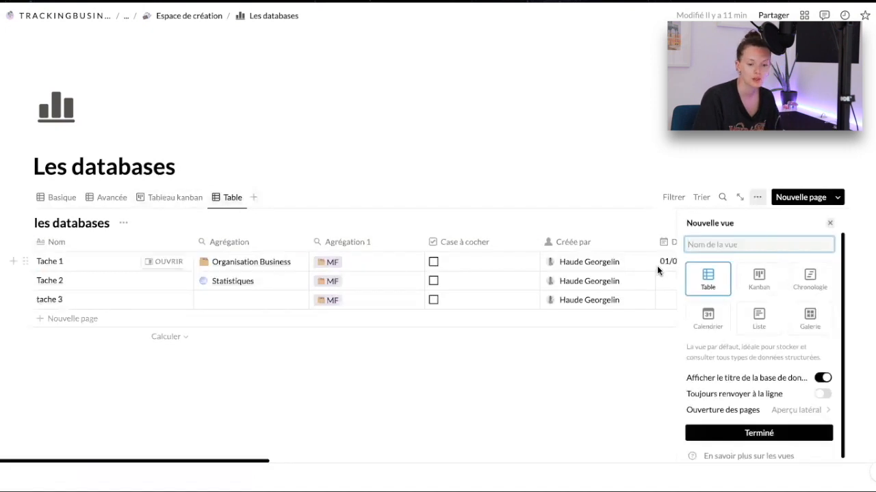
pyautogui.click(798, 277)
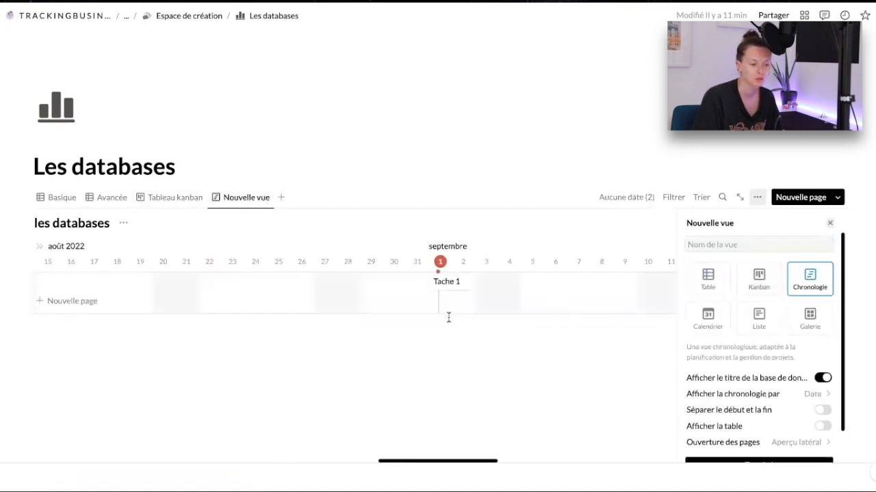
pyautogui.click(397, 209)
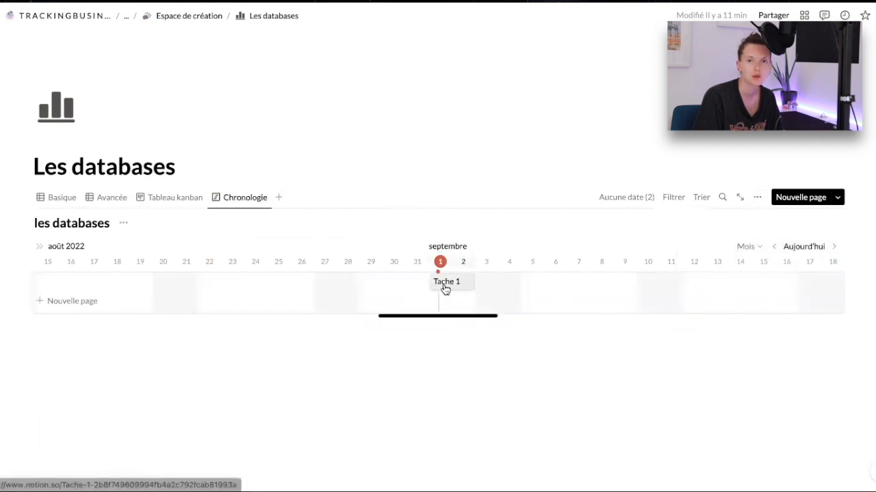
# Step: Set the date of Tache 2 to 08/09/2022 in the Basique view, and return to the Chronologie view
pyautogui.click(62, 200)
pyautogui.click(380, 303)
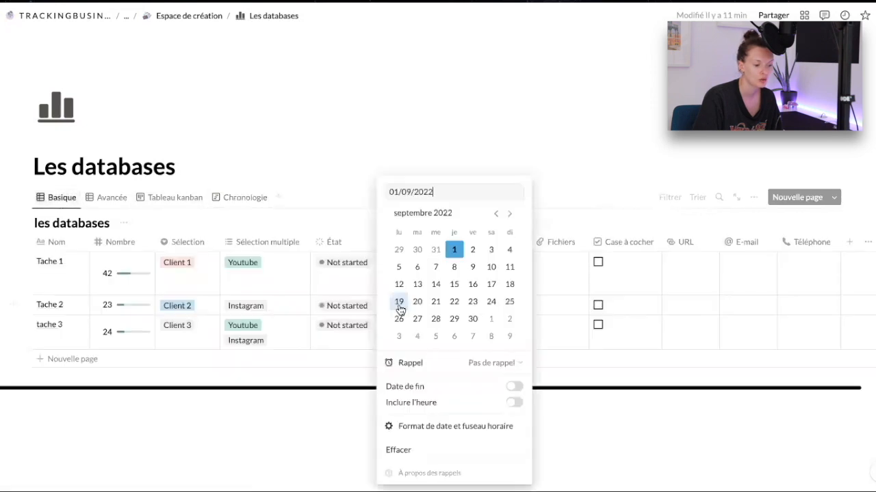
pyautogui.click(454, 267)
pyautogui.click(245, 404)
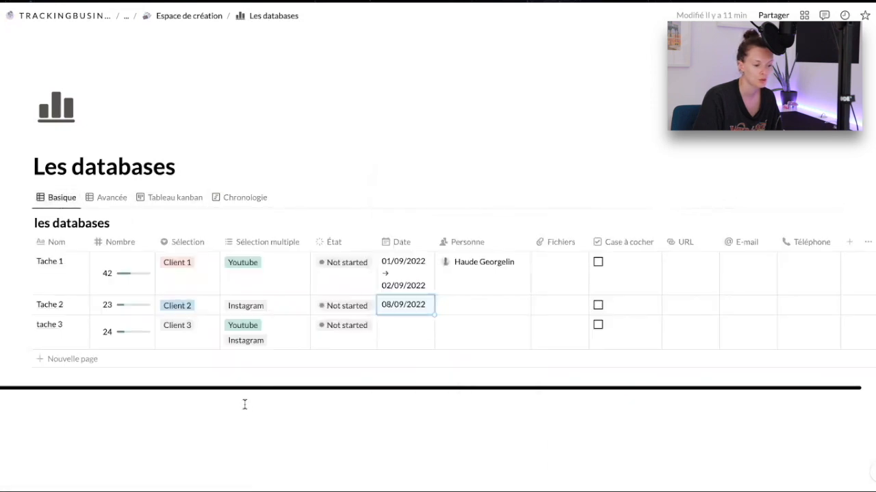
pyautogui.click(236, 198)
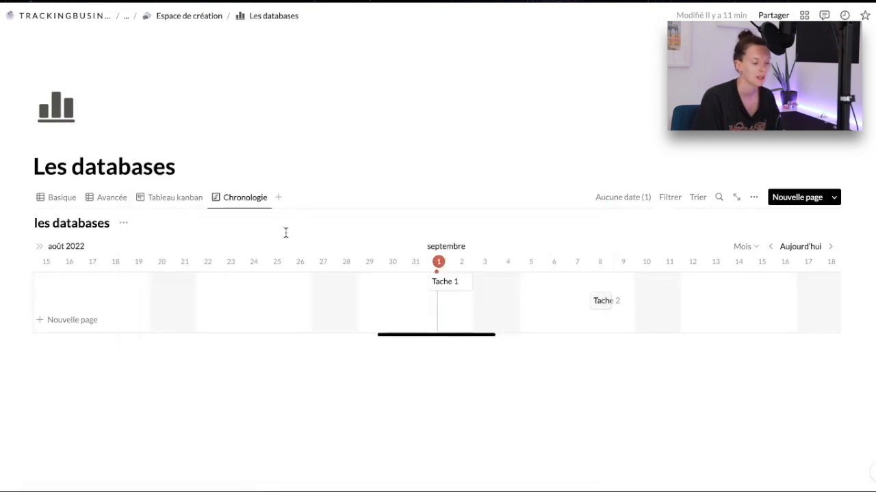
# Step: Add a Calendrier view to the database and look over the September 2022 calendar
pyautogui.click(167, 198)
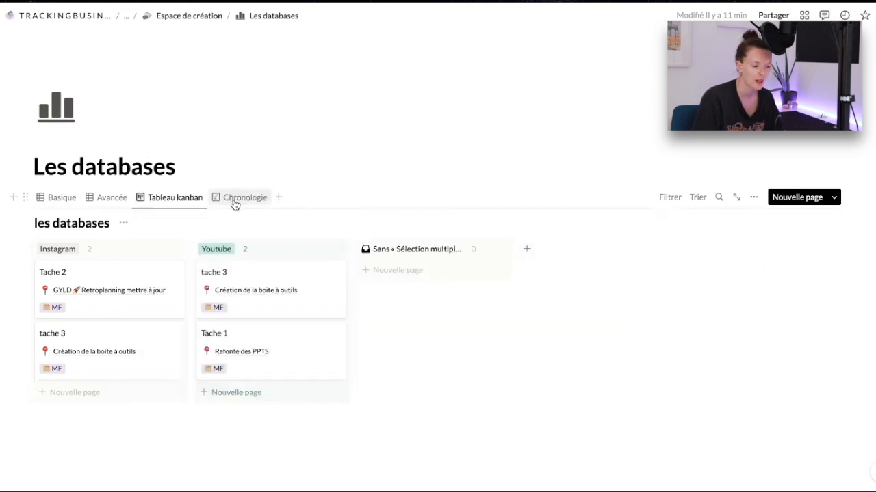
pyautogui.click(228, 197)
pyautogui.click(278, 197)
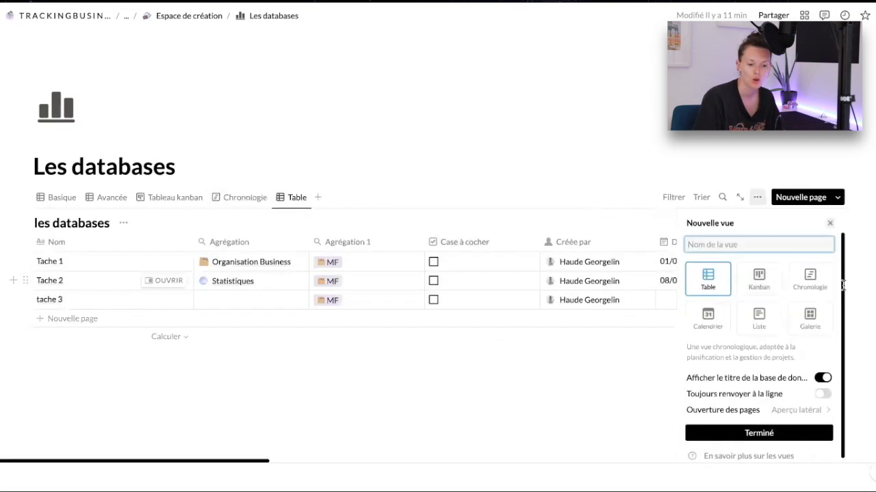
pyautogui.click(715, 322)
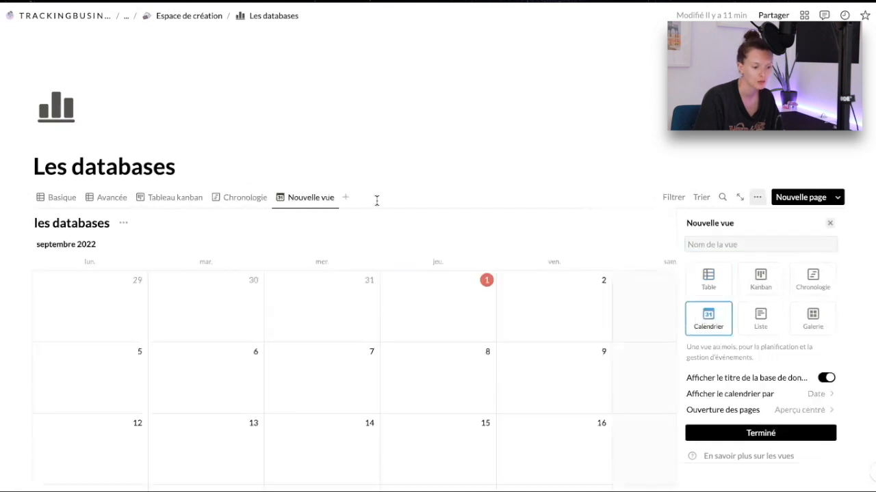
pyautogui.click(299, 172)
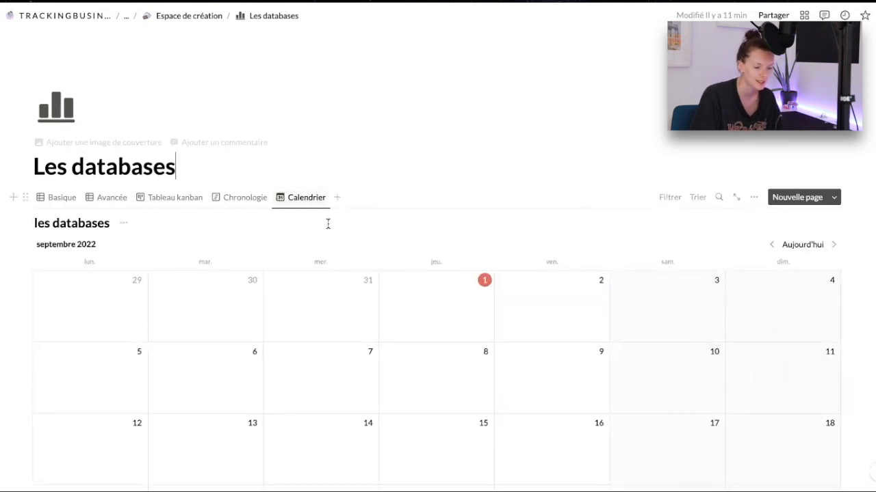
pyautogui.scroll(-2, 327, 226)
pyautogui.scroll(-3, 326, 227)
pyautogui.scroll(4, 327, 227)
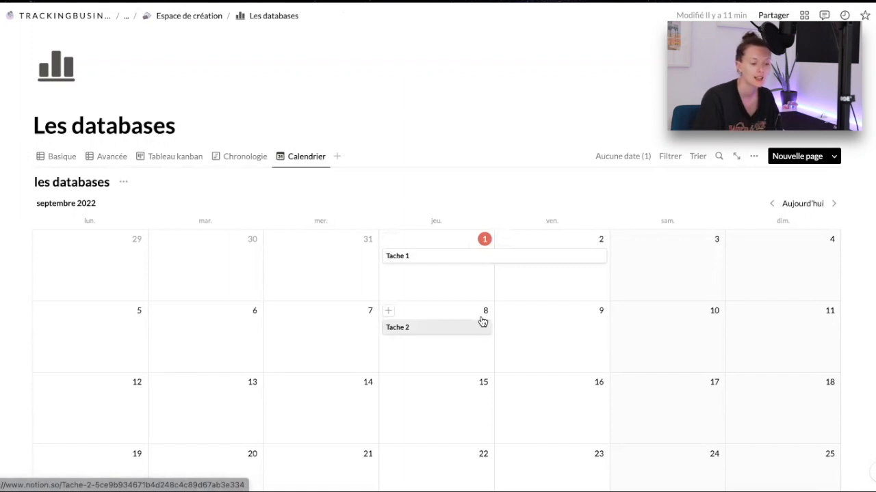
# Step: Show the Gestion de projets Fundamenta Consulting and Créée par properties on the calendar entries
pyautogui.click(753, 156)
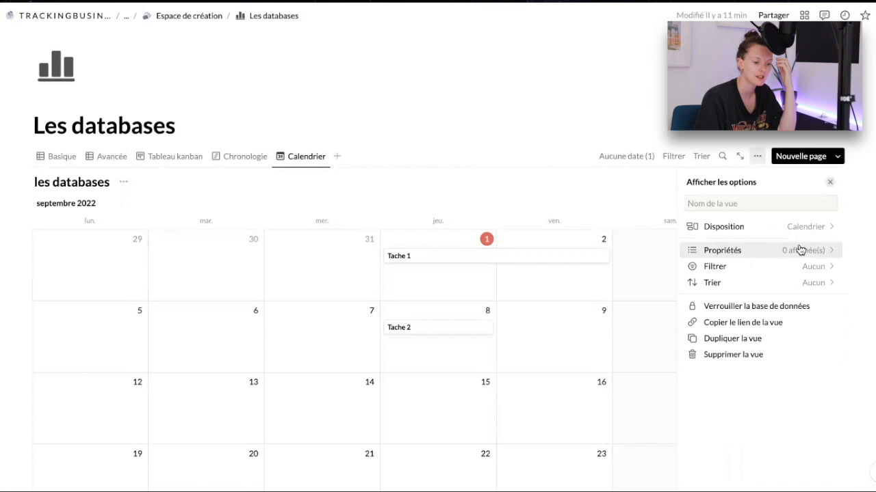
pyautogui.click(800, 250)
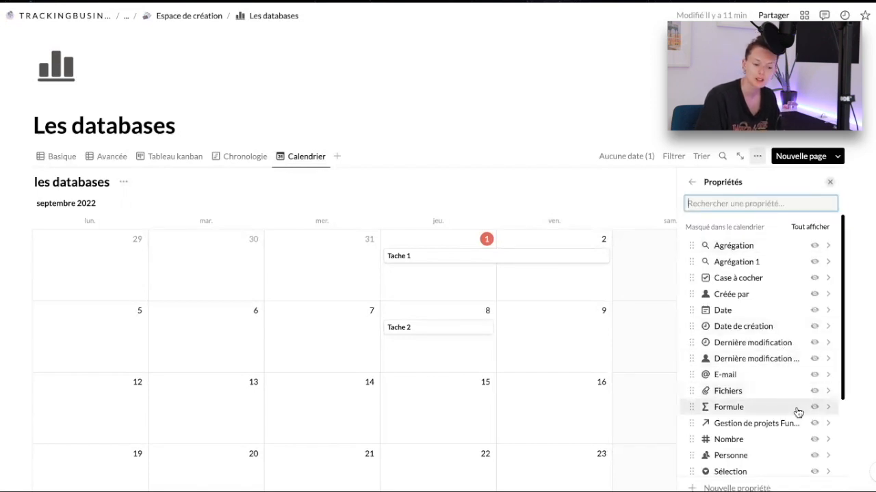
pyautogui.click(815, 423)
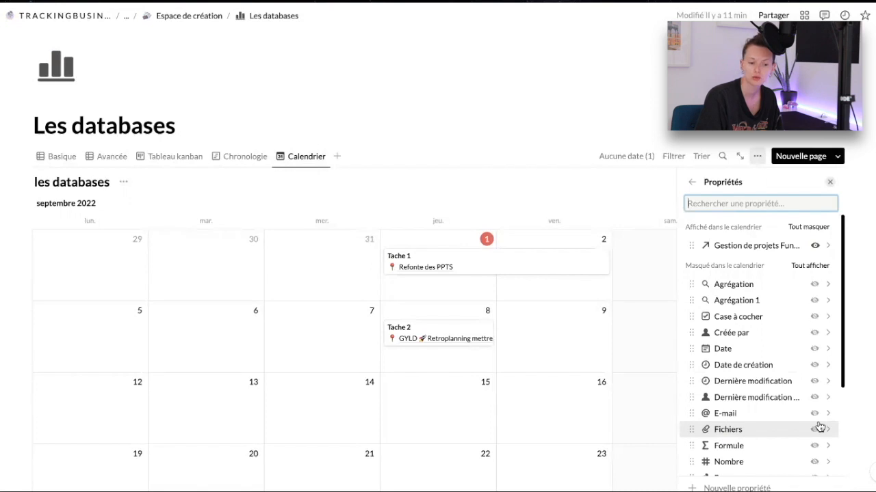
pyautogui.click(815, 333)
pyautogui.click(551, 125)
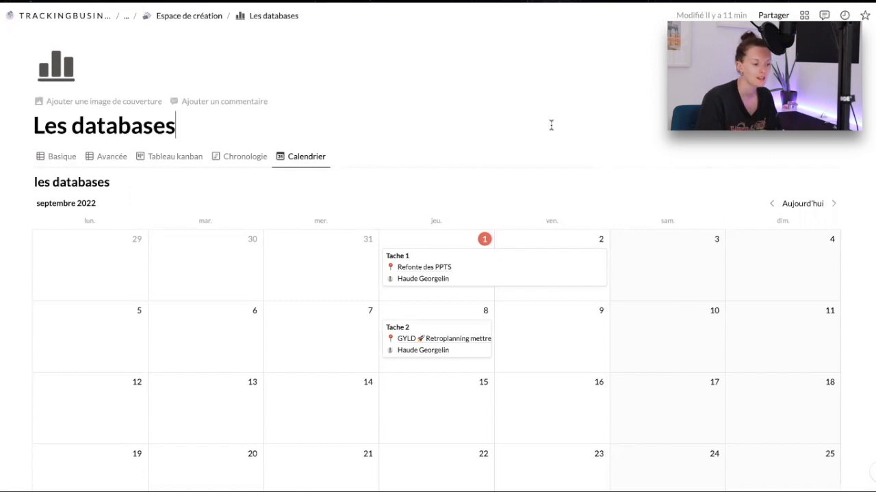
# Step: Add a Liste view to the database, keeping the default settings
pyautogui.click(336, 157)
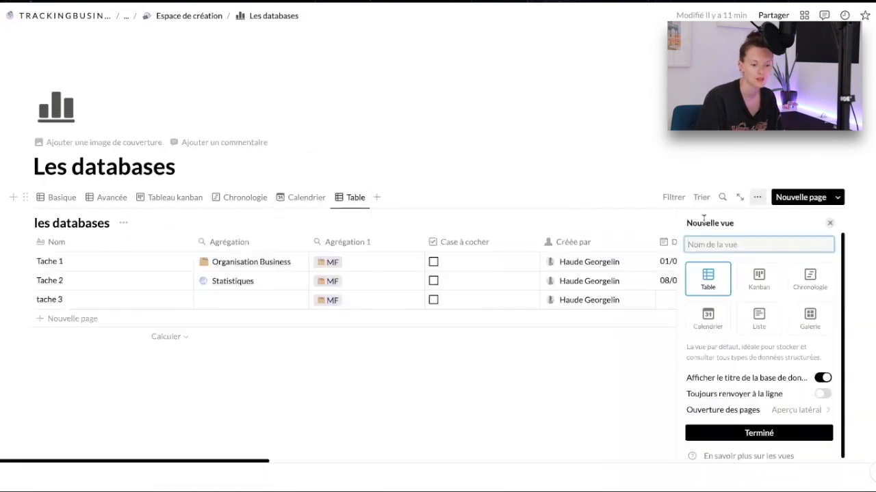
pyautogui.click(768, 319)
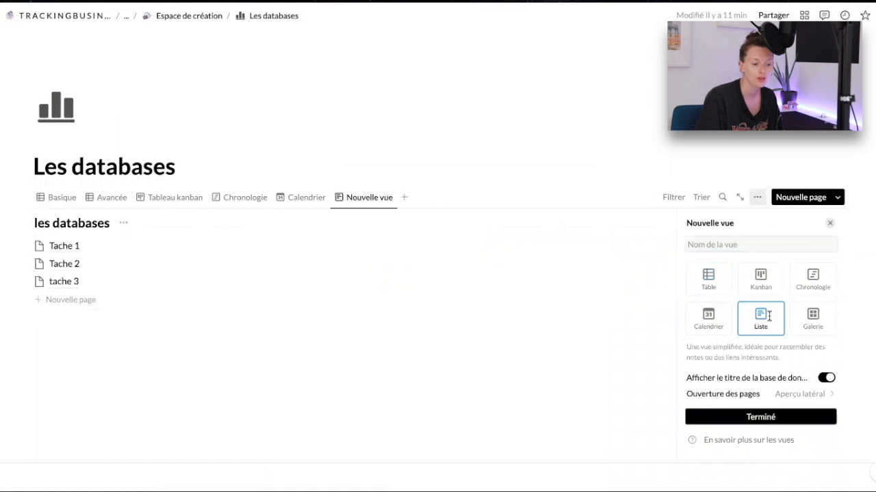
pyautogui.click(176, 174)
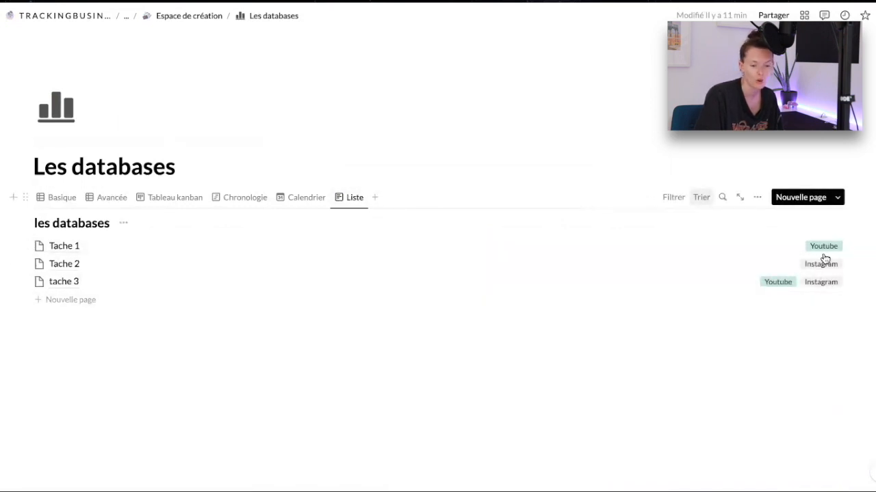
# Step: Show the Créée par, Date and Date de création properties in the Liste view
pyautogui.click(757, 198)
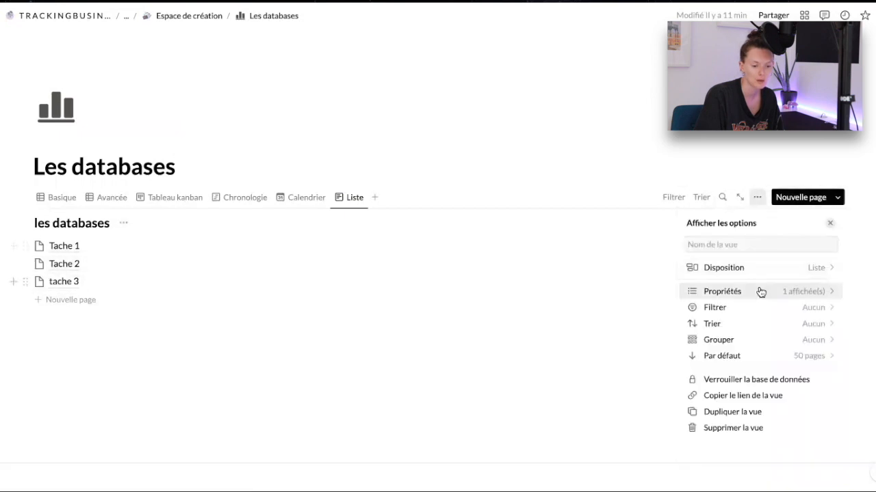
pyautogui.click(760, 292)
pyautogui.click(815, 374)
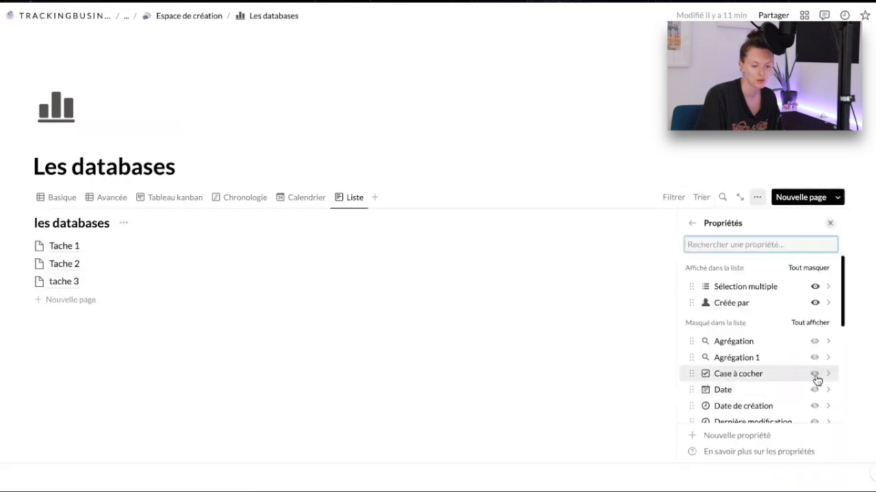
pyautogui.click(814, 390)
pyautogui.click(814, 406)
pyautogui.click(337, 159)
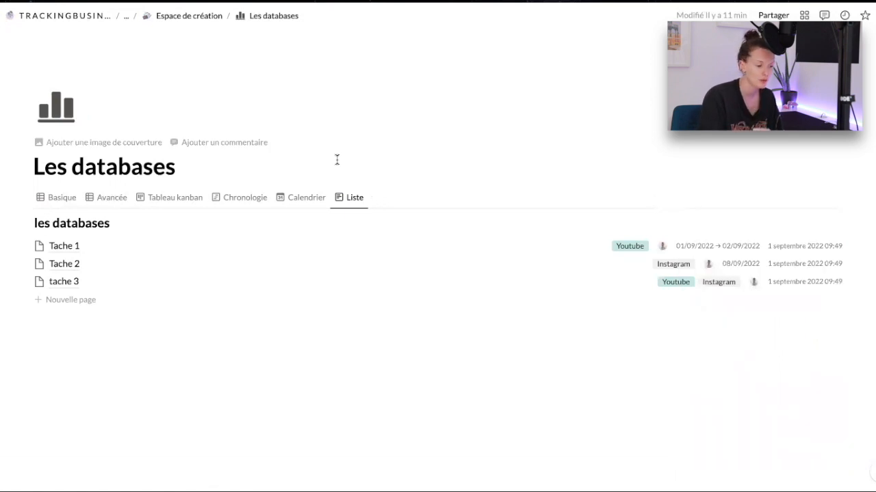
# Step: Add a Galerie view to the database, keeping the default settings
pyautogui.click(376, 197)
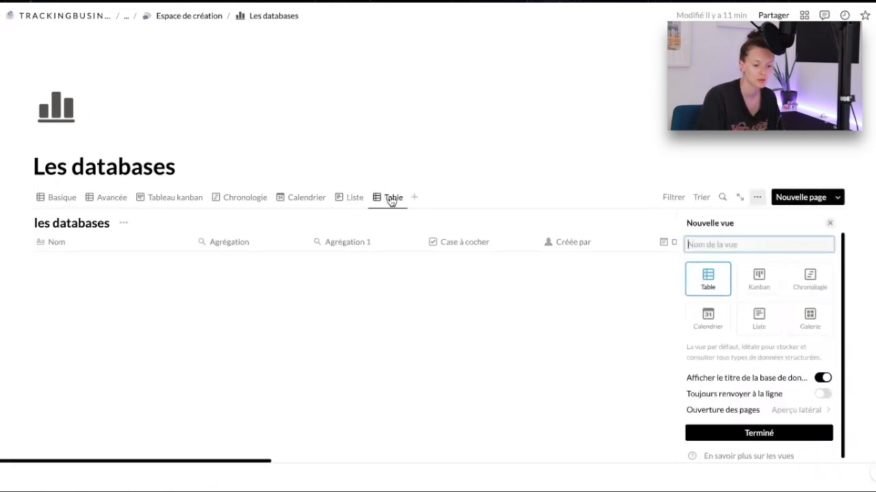
pyautogui.click(810, 318)
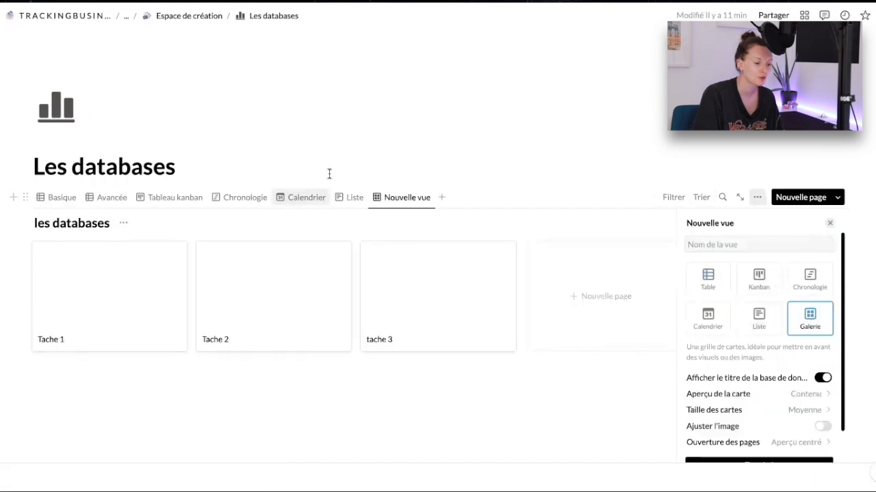
pyautogui.click(385, 166)
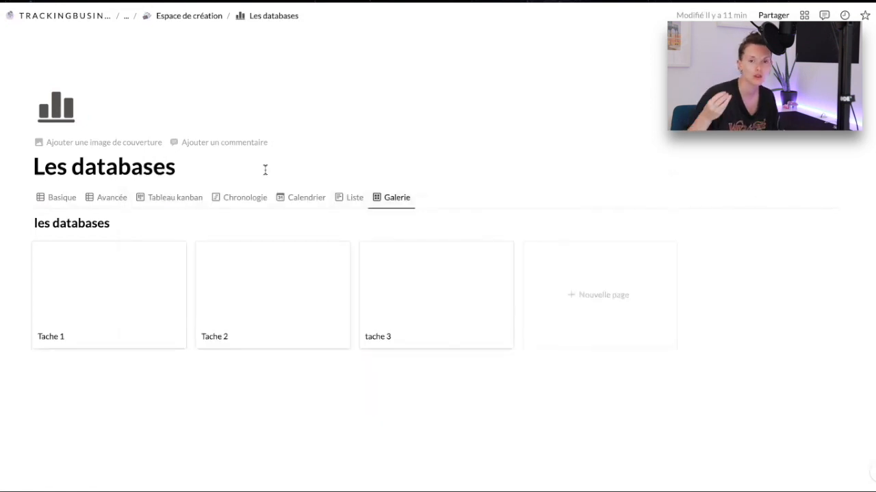
# Step: Review the Liste, Calendrier, Chronologie, Tableau kanban and Avancée views one after another
pyautogui.click(265, 170)
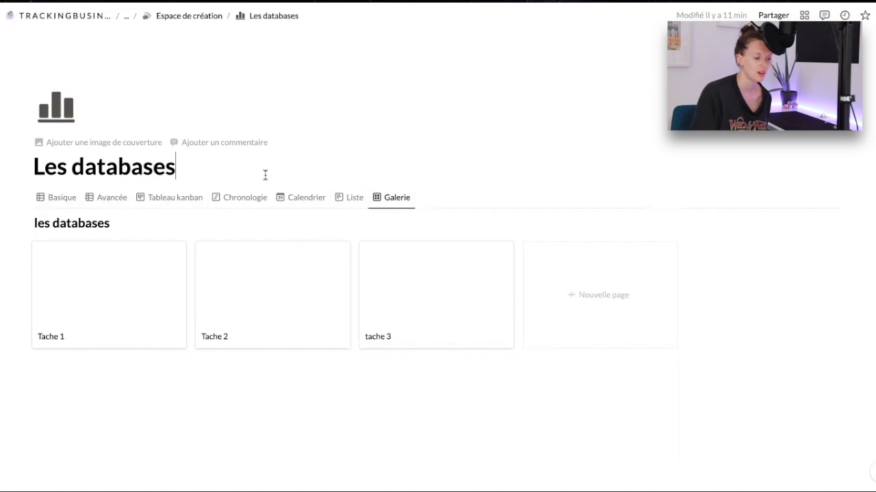
pyautogui.click(350, 198)
pyautogui.click(284, 198)
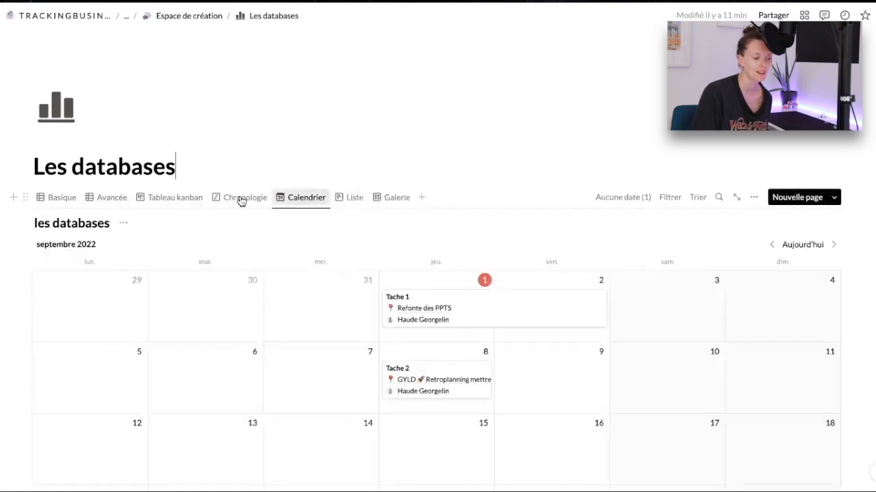
pyautogui.click(235, 198)
pyautogui.click(161, 198)
pyautogui.click(109, 197)
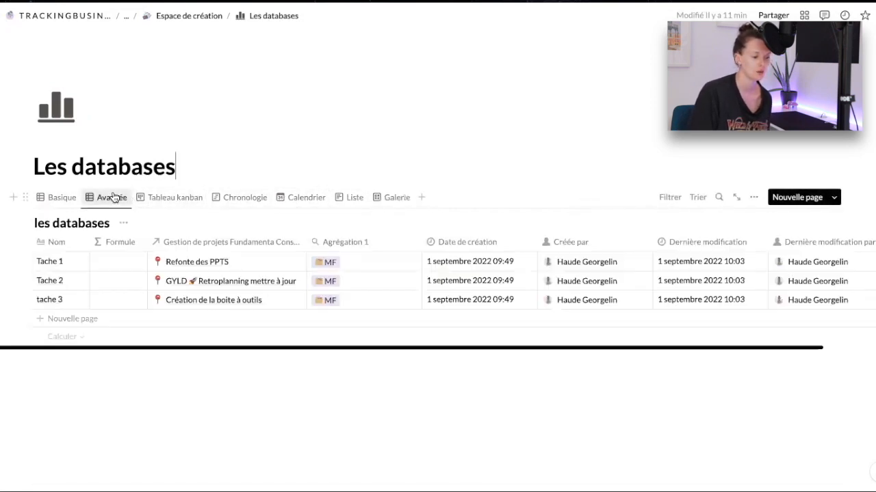
# Step: Try filtering the Basique view by Nombre equal to 42, and clear the filter value
pyautogui.click(60, 197)
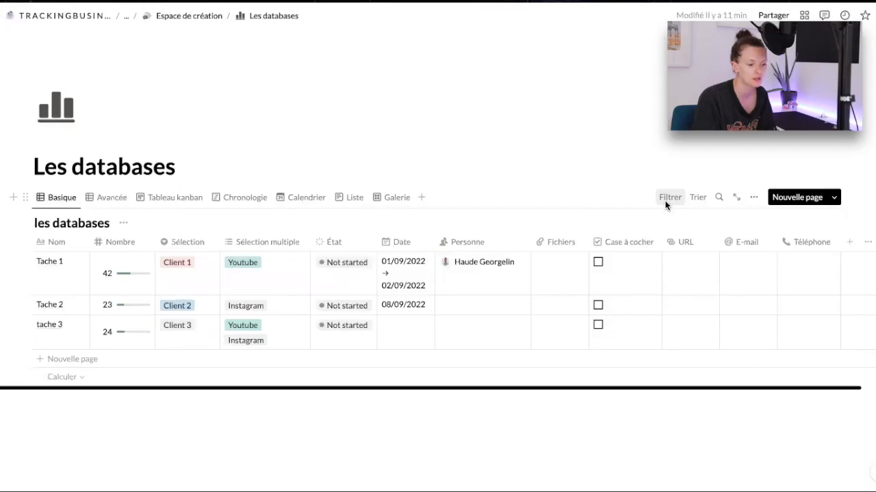
pyautogui.click(665, 198)
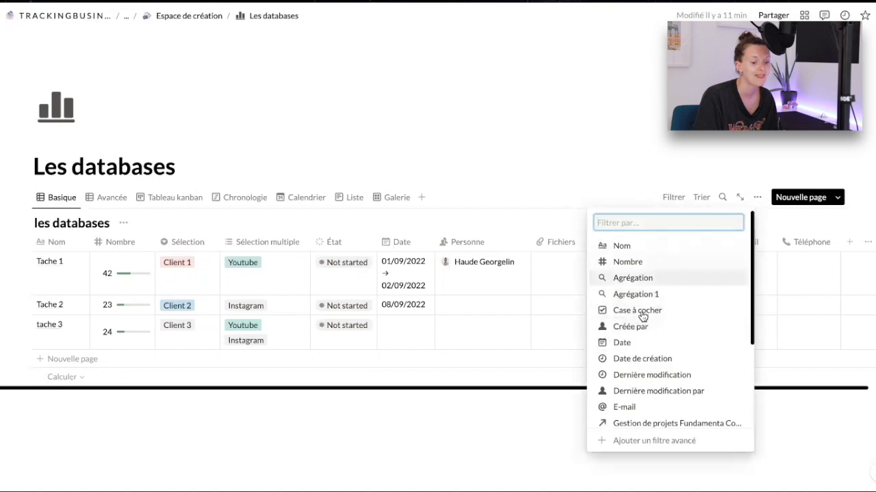
pyautogui.scroll(-3, 641, 340)
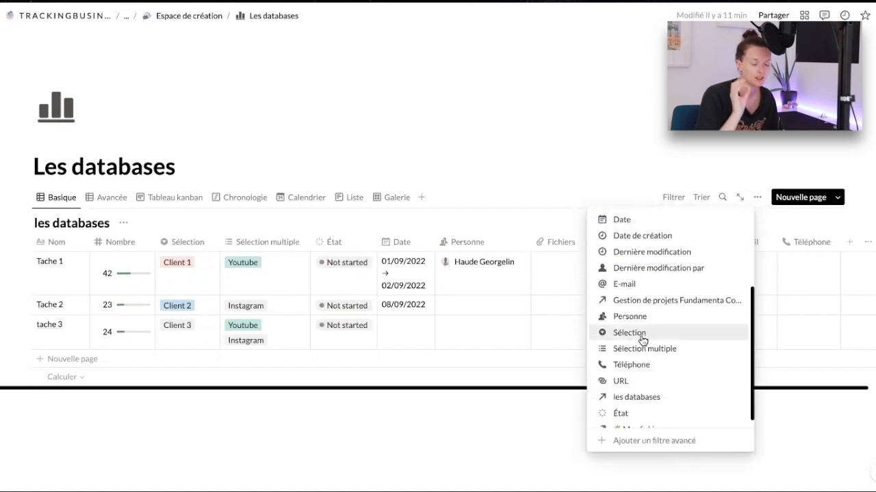
pyautogui.scroll(5, 643, 339)
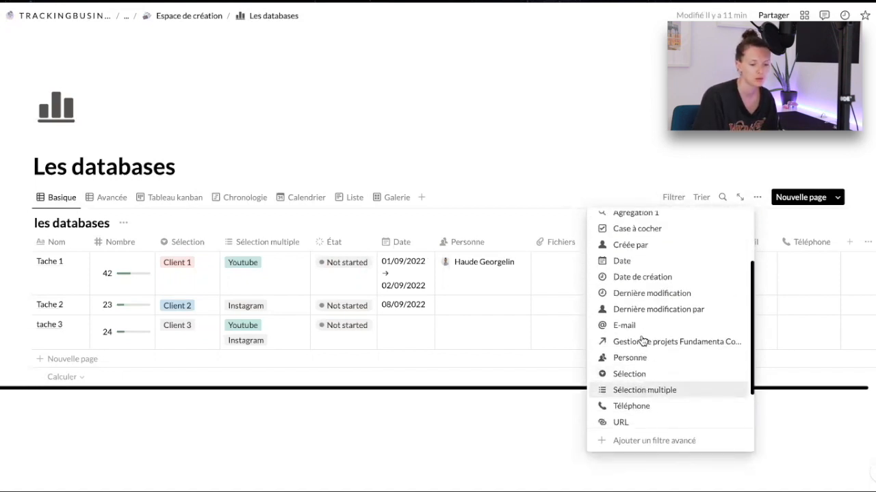
pyautogui.click(643, 263)
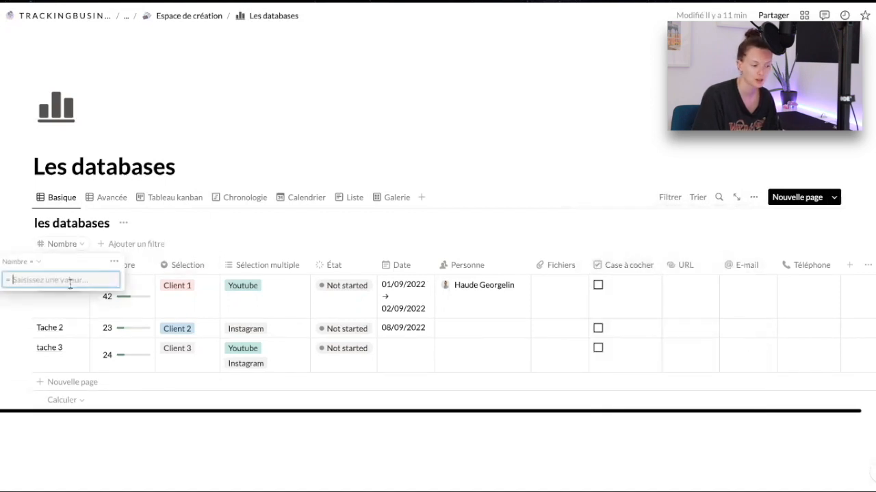
pyautogui.write('42')
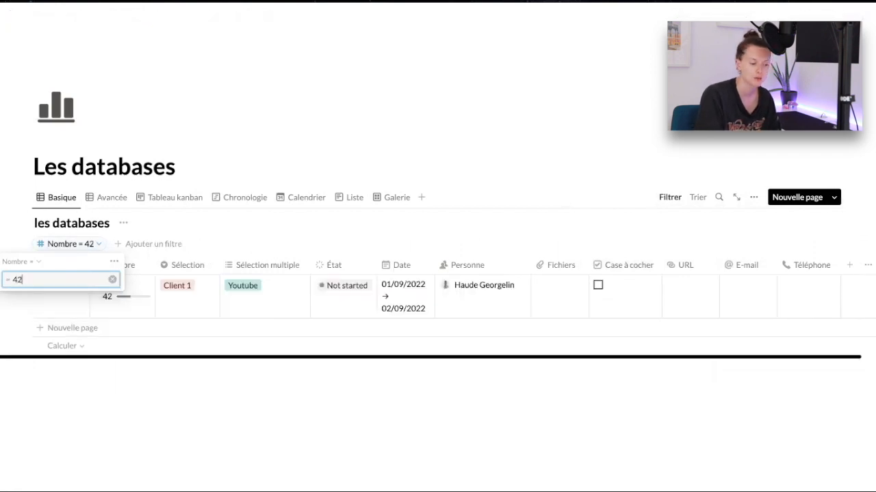
pyautogui.press('BackSpace')
pyautogui.press('BackSpace')
# Step: Try filtering the Basique view by Sélection on Client 1 and Client 2, and delete the filter
pyautogui.click(92, 249)
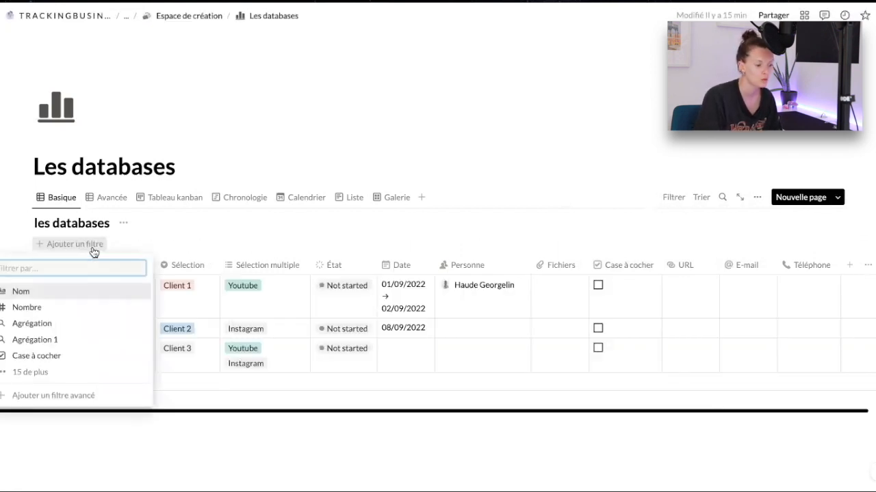
pyautogui.click(63, 372)
pyautogui.scroll(-3, 68, 404)
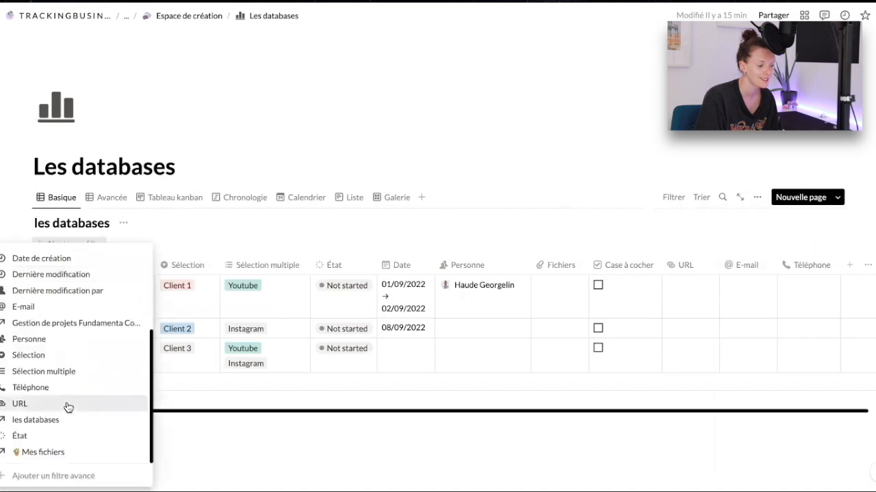
pyautogui.click(61, 355)
pyautogui.click(38, 302)
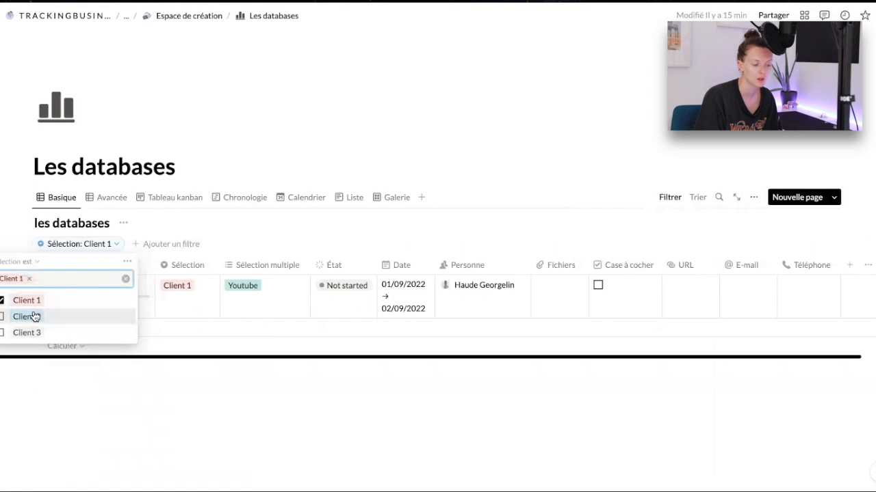
pyautogui.click(32, 316)
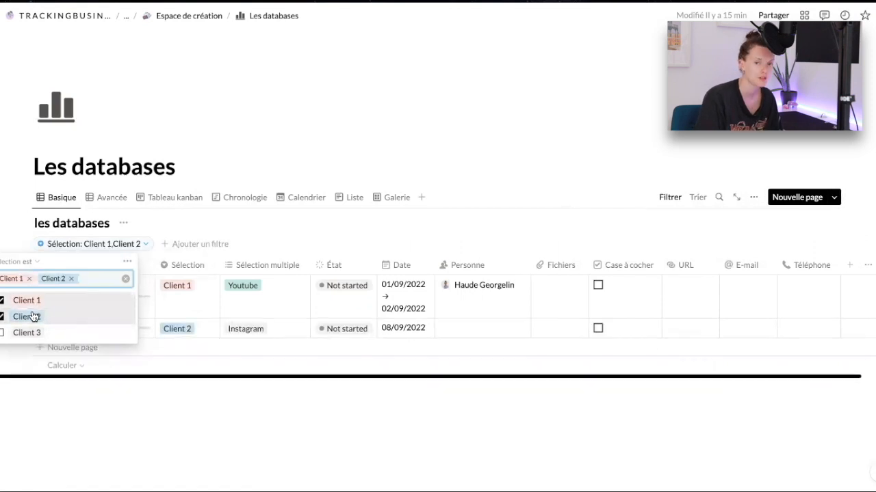
pyautogui.click(128, 262)
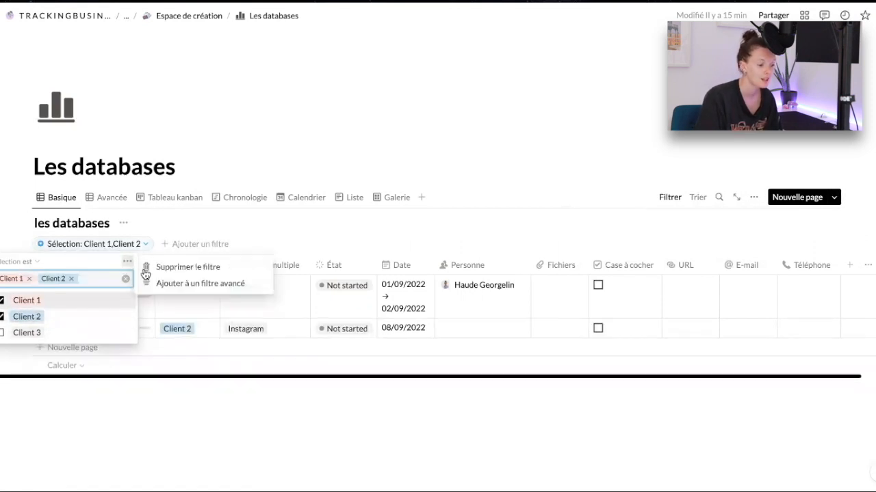
pyautogui.click(171, 268)
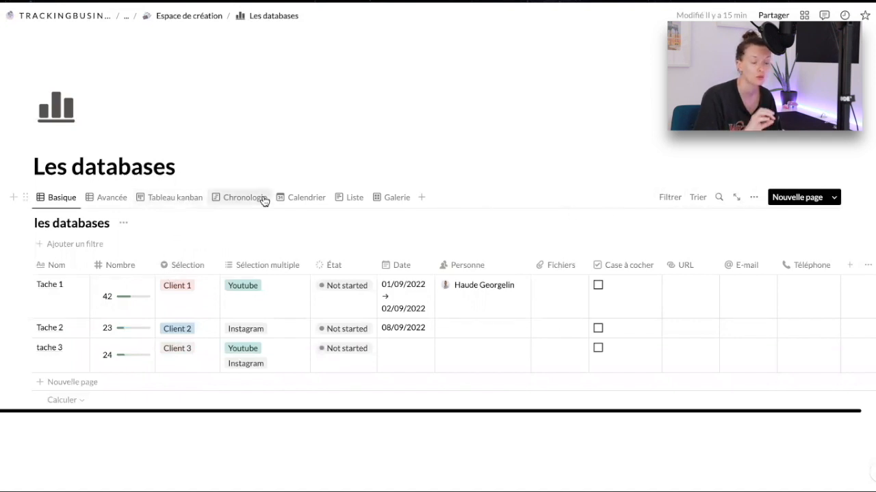
pyautogui.click(698, 198)
pyautogui.press('Down')
pyautogui.press('Down')
pyautogui.press('Down')
pyautogui.press('Down')
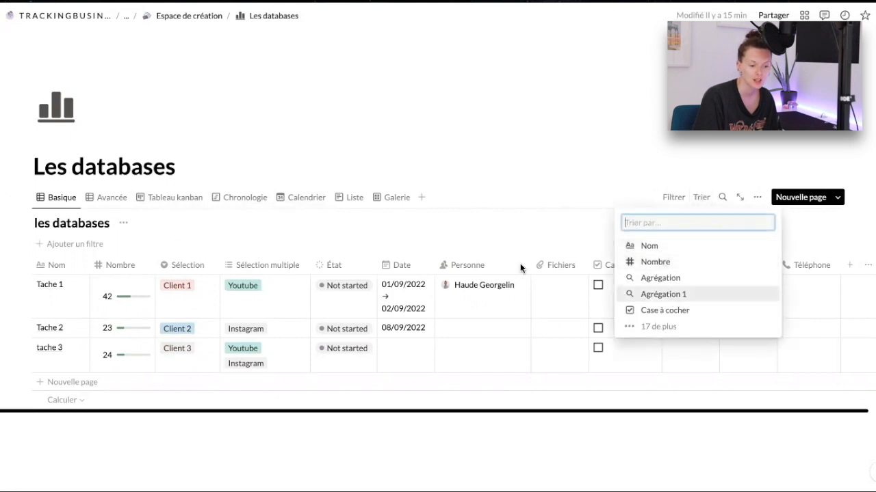
pyautogui.press('Escape')
# Step: Sort the Basique table by Date in ascending order, and switch to an ascending sort by Sélection
pyautogui.click(407, 266)
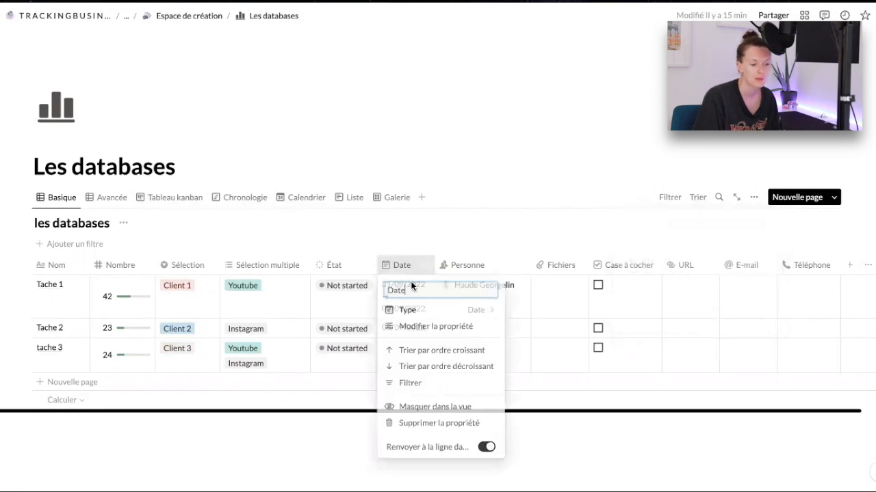
pyautogui.click(433, 353)
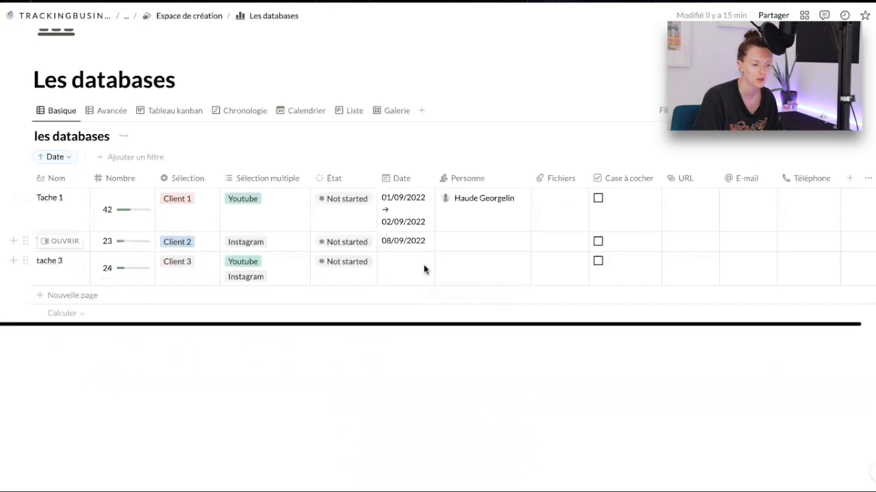
pyautogui.click(188, 180)
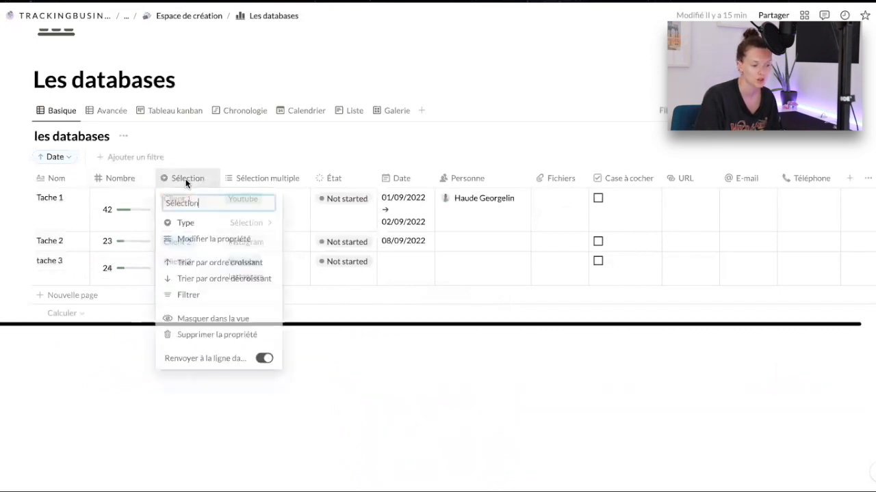
pyautogui.click(228, 264)
# Step: Set Sélection to Client 3 for Tache 2 and Tache 1, and to Client 1 for tache 3
pyautogui.click(195, 245)
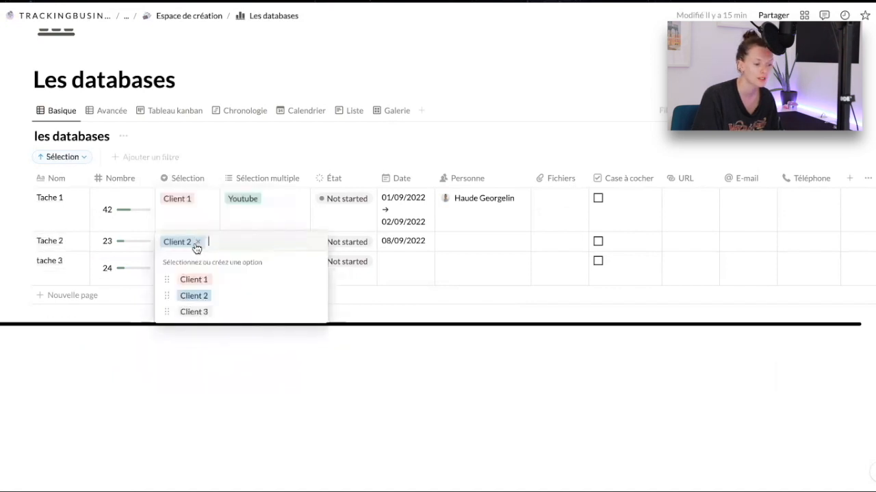
pyautogui.click(199, 313)
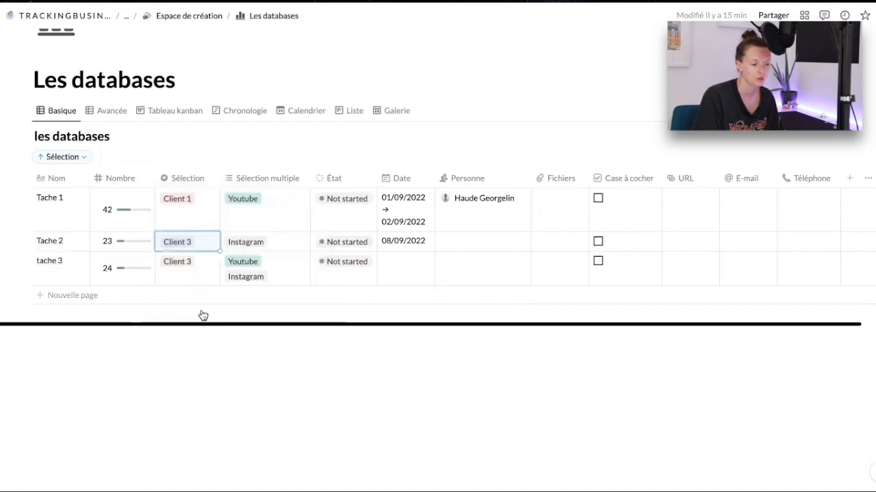
pyautogui.click(190, 197)
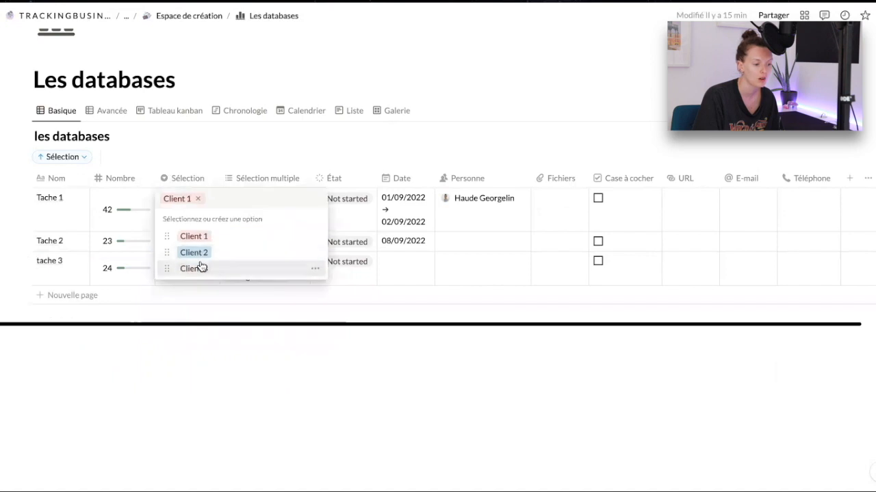
pyautogui.click(200, 267)
pyautogui.click(190, 260)
pyautogui.click(195, 299)
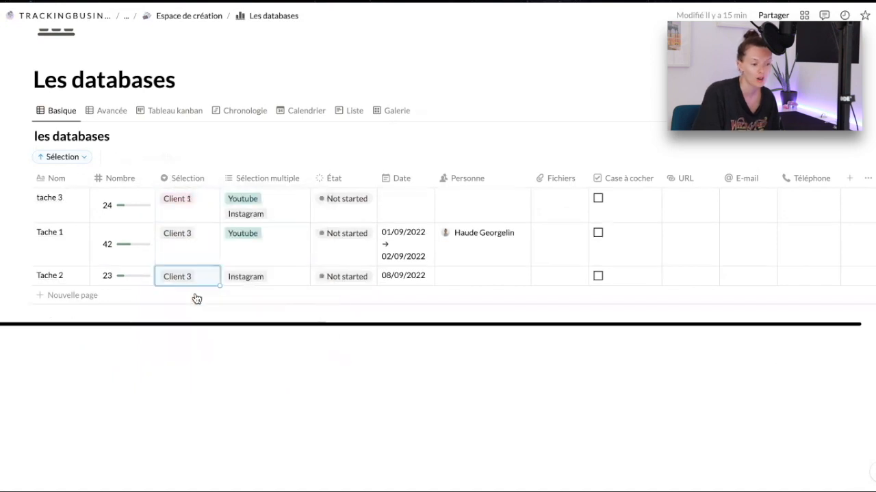
pyautogui.click(226, 403)
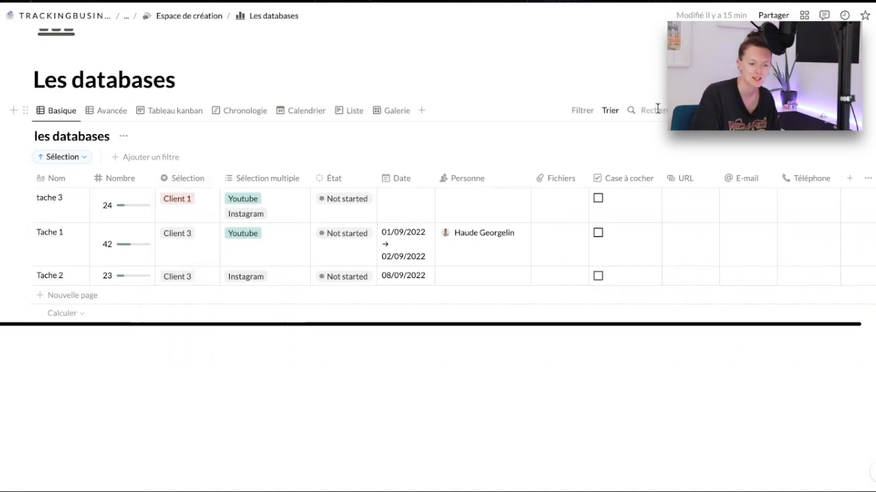
# Step: Add the text line "Les databases" beneath the page title
pyautogui.click(649, 110)
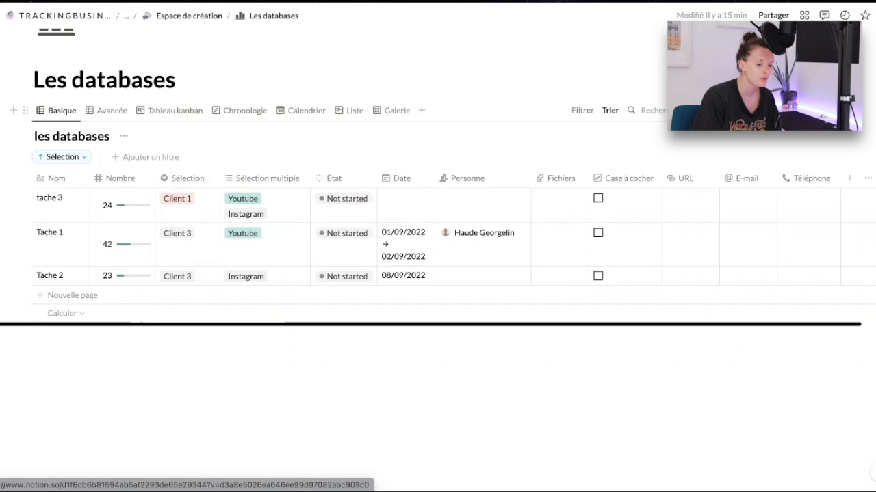
pyautogui.click(255, 78)
pyautogui.press('Return')
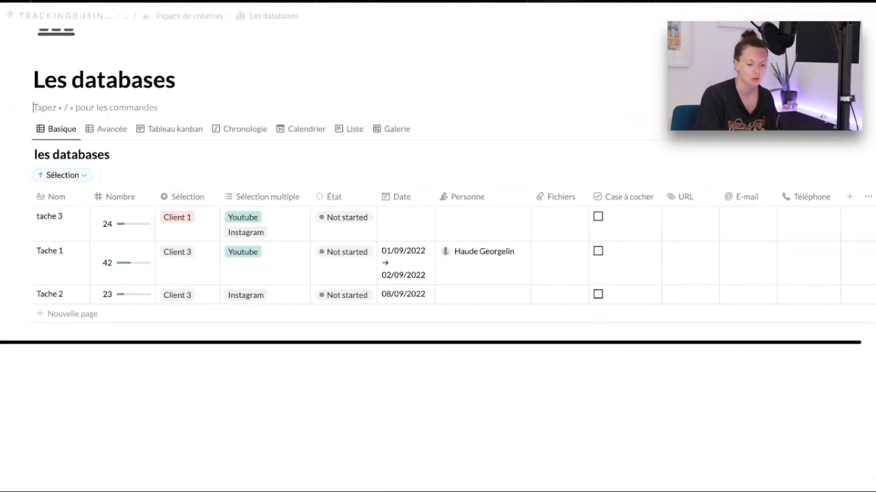
pyautogui.write('Les datr')
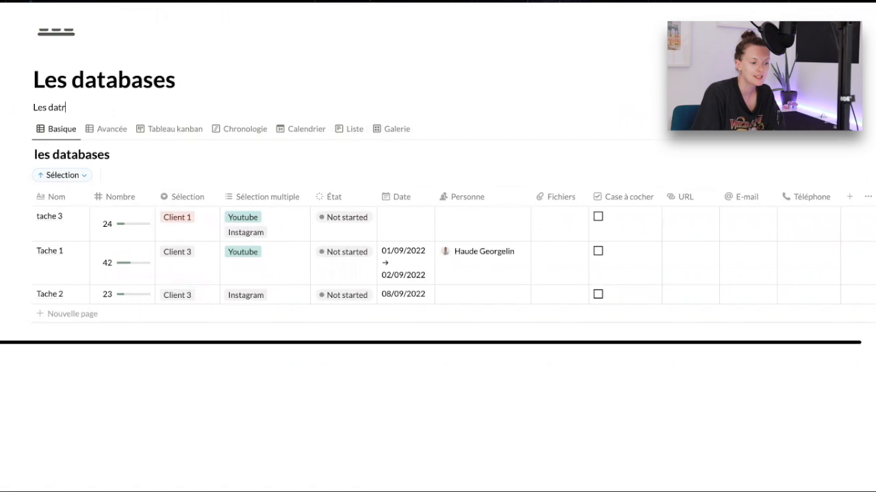
pyautogui.press('BackSpace')
pyautogui.write('atabases')
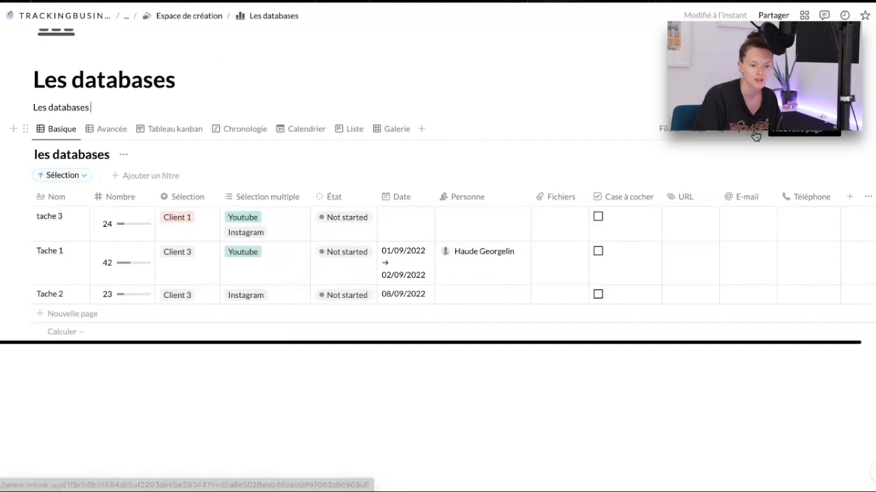
# Step: Examine the Basique view's options for the default page count, grouping and sorting
pyautogui.click(753, 135)
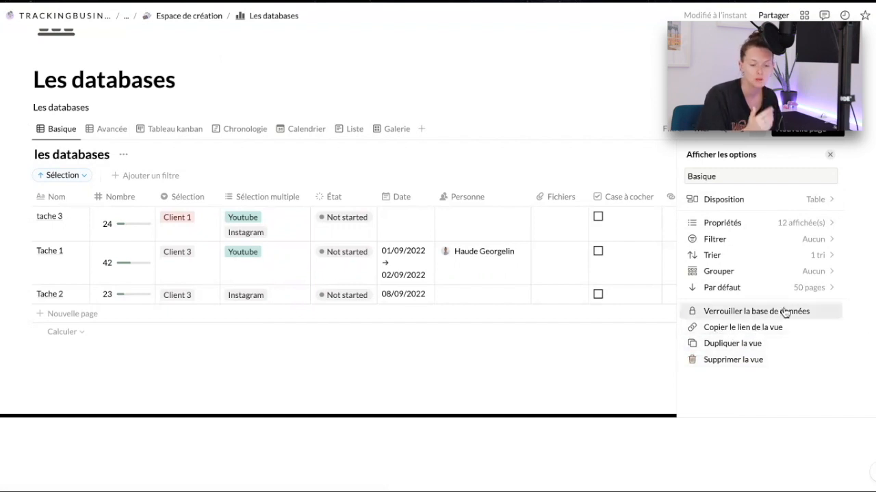
pyautogui.click(794, 287)
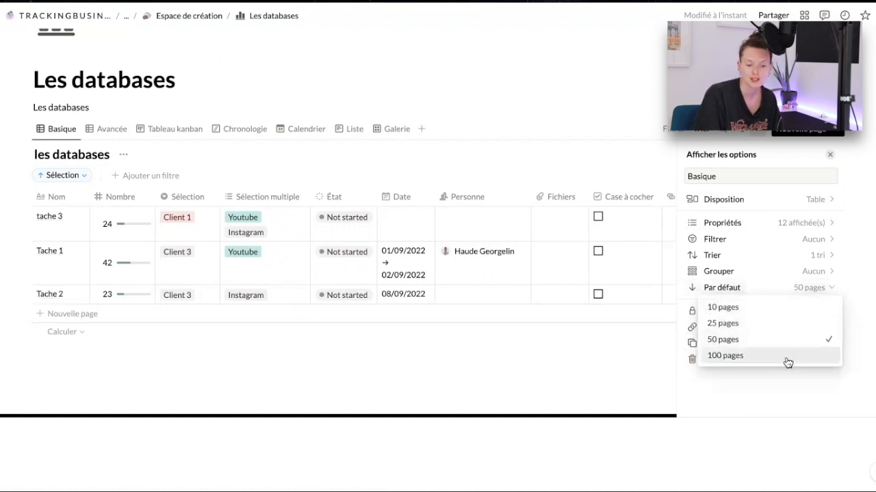
pyautogui.click(802, 288)
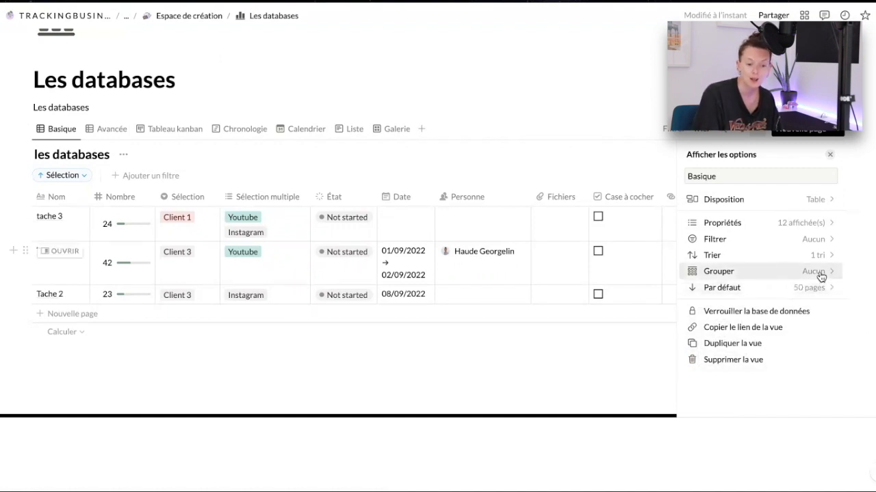
pyautogui.click(821, 277)
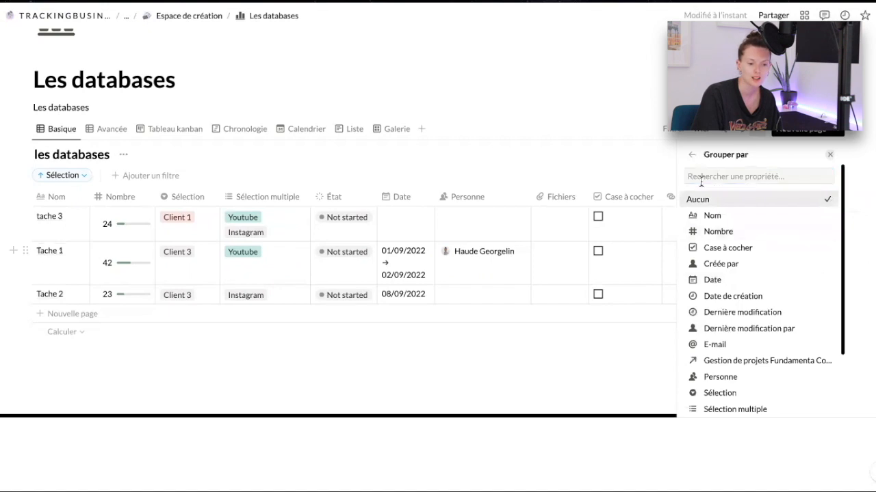
pyautogui.click(690, 152)
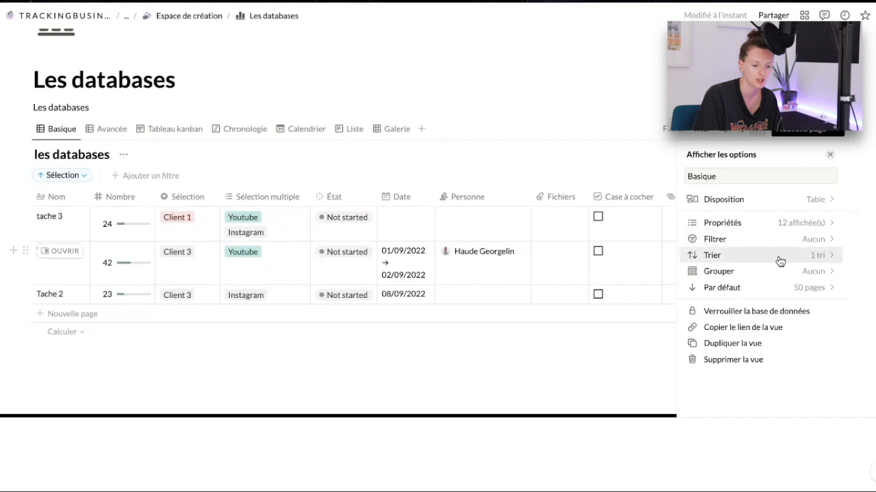
pyautogui.click(815, 257)
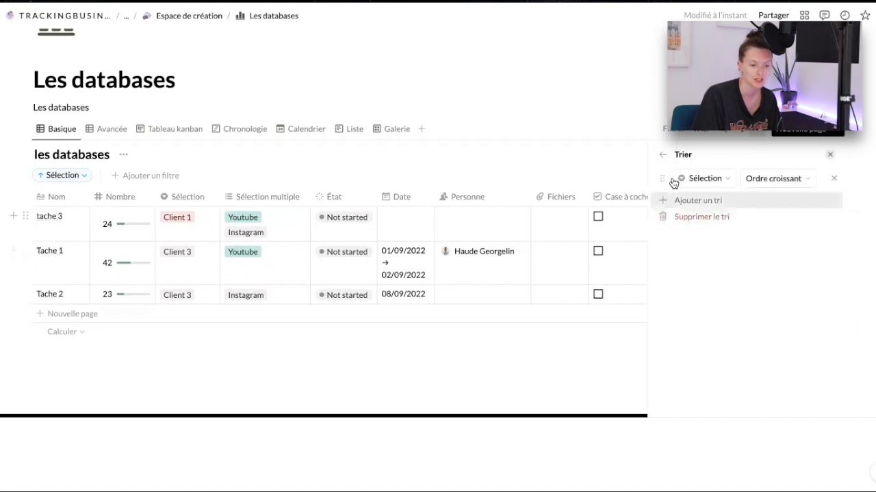
pyautogui.click(662, 158)
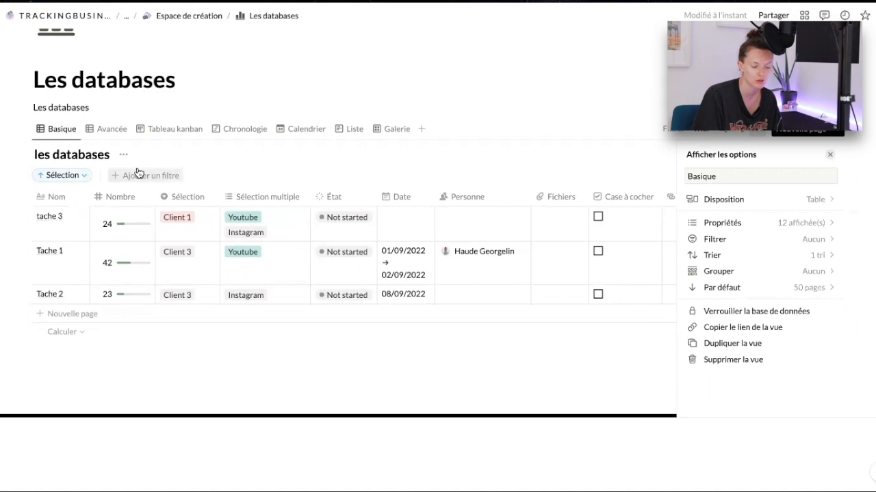
# Step: Remove the Sélection sort from the Basique view
pyautogui.click(86, 177)
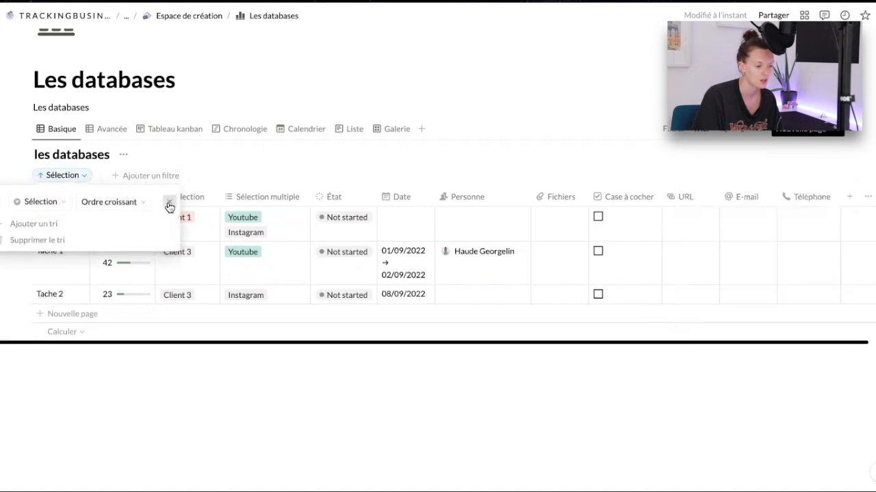
pyautogui.click(168, 201)
pyautogui.click(580, 161)
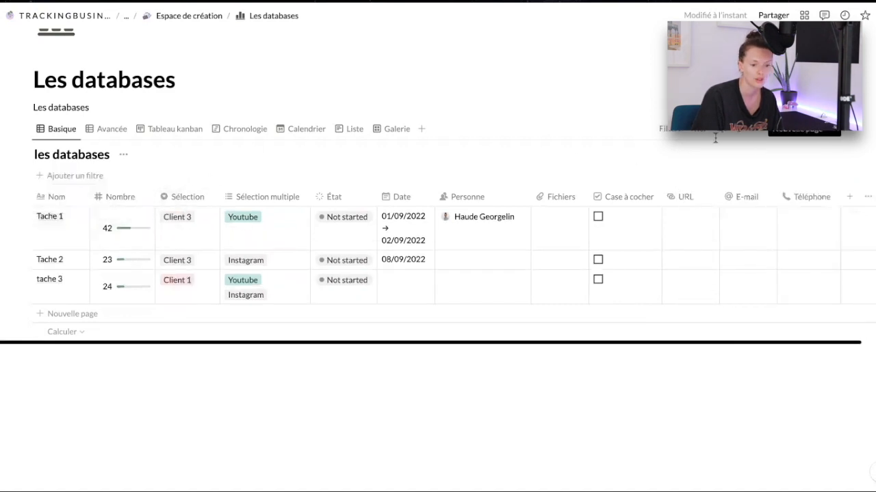
# Step: Examine which properties are shown and hidden in the Basique and Avancée views
pyautogui.click(754, 130)
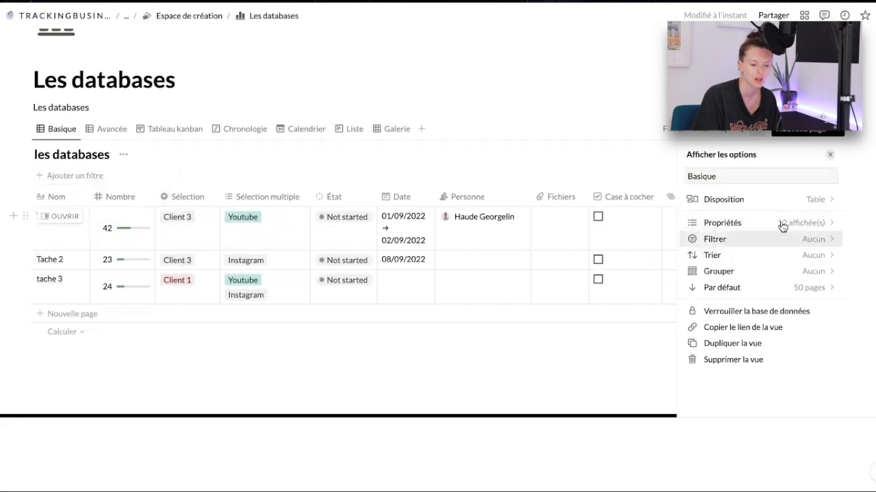
pyautogui.click(809, 225)
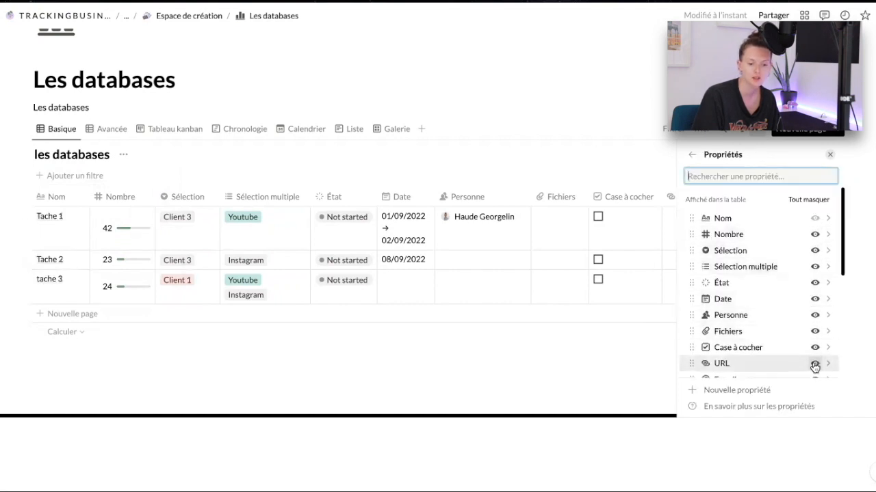
pyautogui.scroll(-6, 813, 325)
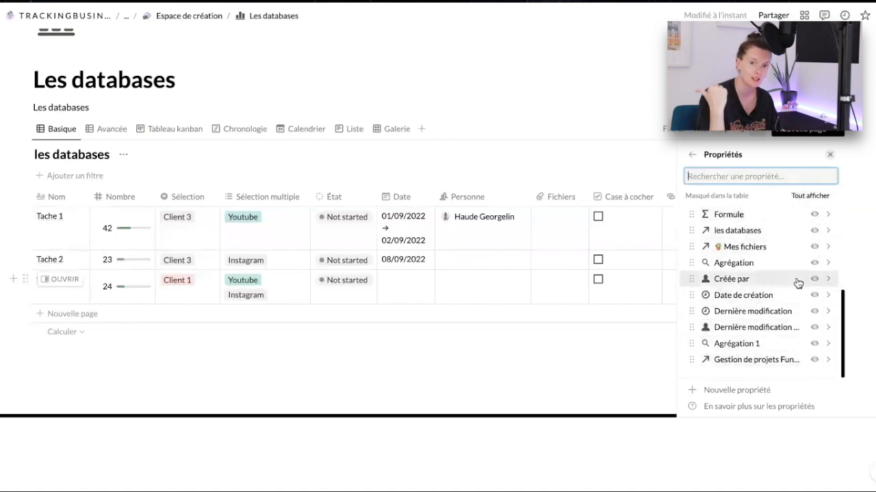
pyautogui.click(103, 137)
pyautogui.click(110, 130)
pyautogui.click(755, 217)
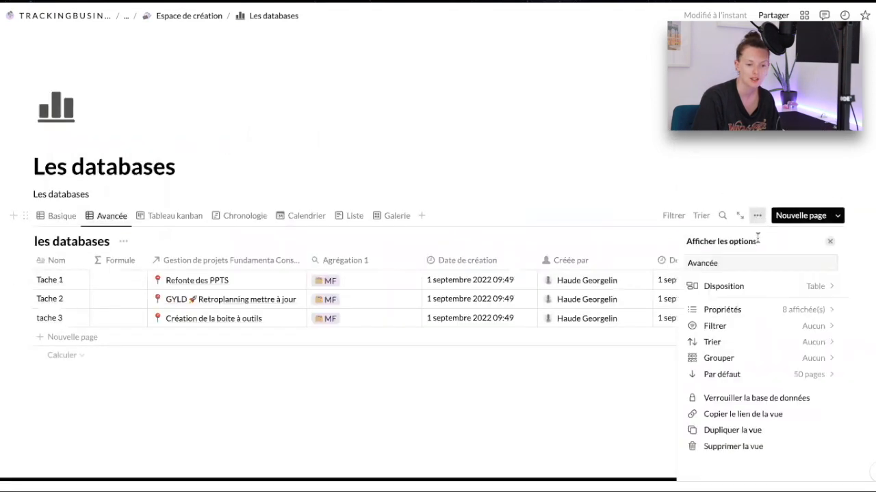
pyautogui.click(784, 309)
pyautogui.scroll(-5, 792, 367)
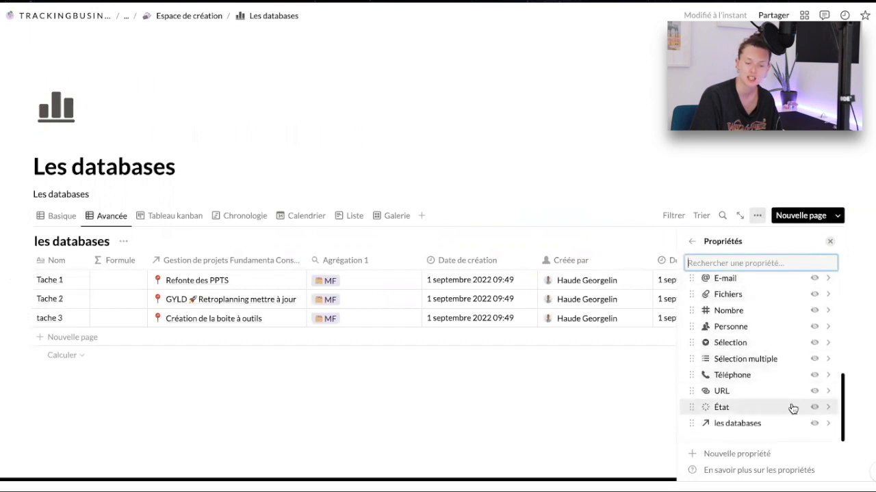
# Step: Open the Disposition options of the Basique view to examine the available layouts
pyautogui.click(67, 222)
pyautogui.click(757, 216)
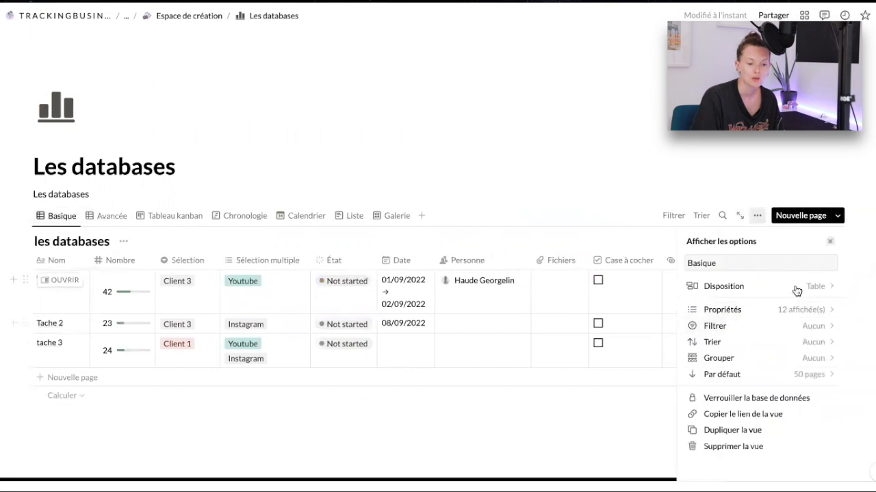
pyautogui.click(800, 289)
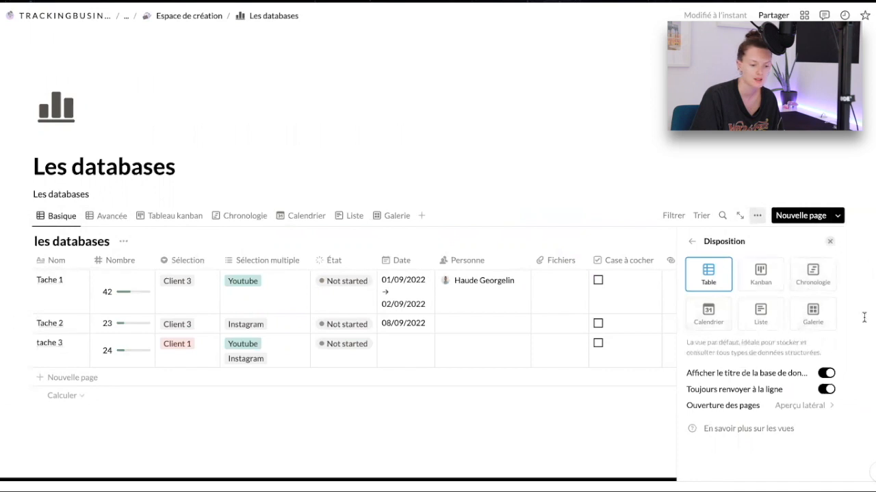
# Step: Turn off line wrapping (Renvoyer à la ligne) for the Sélection multiple column
pyautogui.click(261, 253)
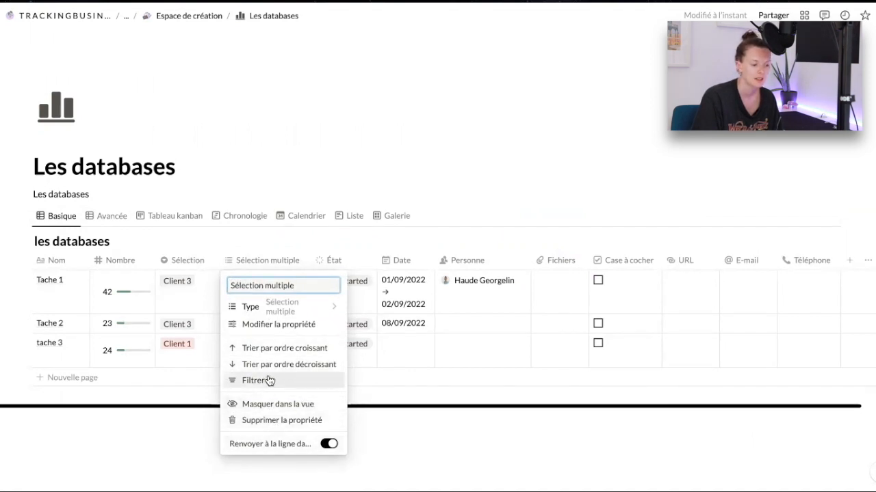
pyautogui.click(329, 444)
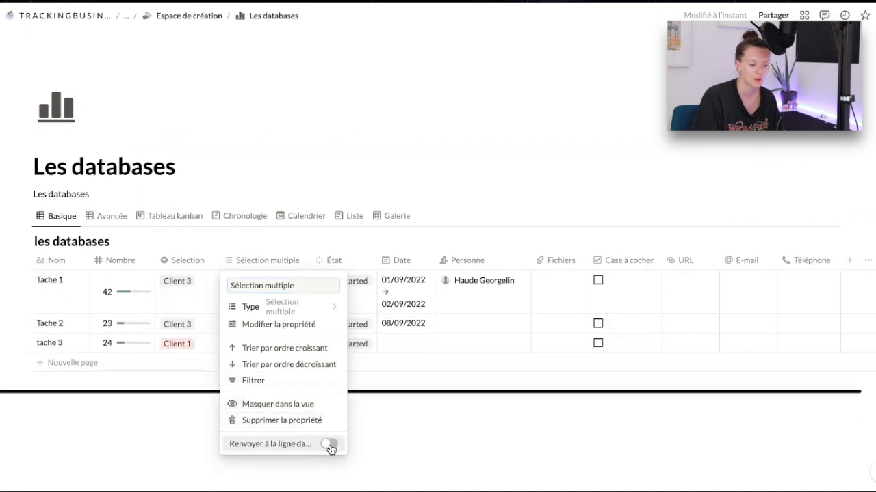
pyautogui.click(329, 445)
pyautogui.click(329, 445)
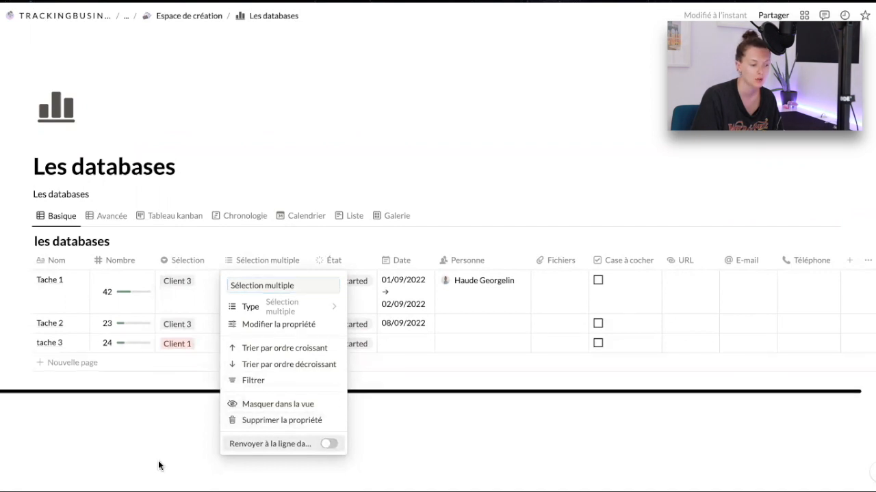
pyautogui.click(158, 464)
# Step: Turn off line wrapping for the Date column
pyautogui.click(419, 264)
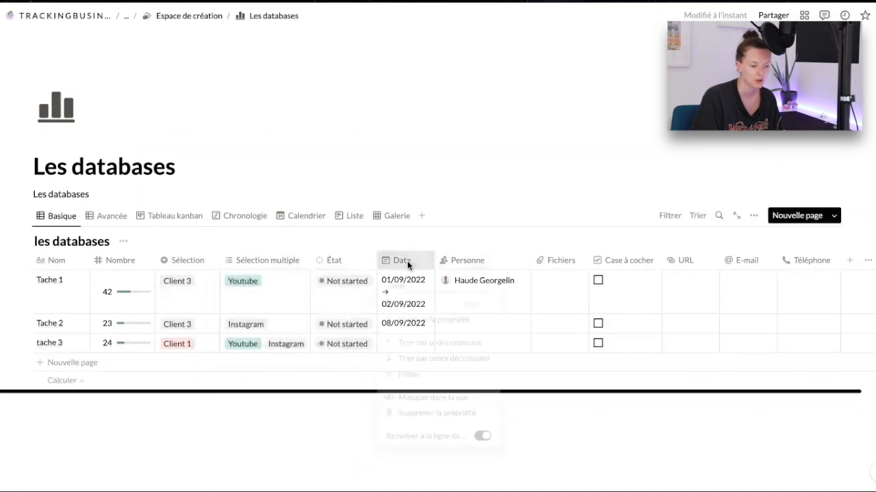
pyautogui.click(481, 441)
pyautogui.click(426, 280)
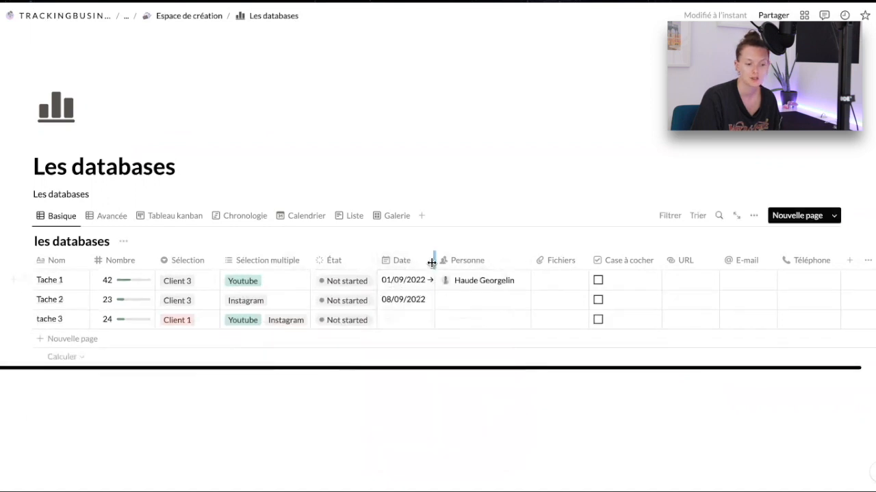
# Step: Widen the Date column slightly and turn its line wrapping on
pyautogui.moveTo(434, 262)
pyautogui.mouseDown()
pyautogui.moveTo(512, 267)
pyautogui.moveTo(420, 264)
pyautogui.mouseUp()
pyautogui.click(420, 264)
pyautogui.click(490, 441)
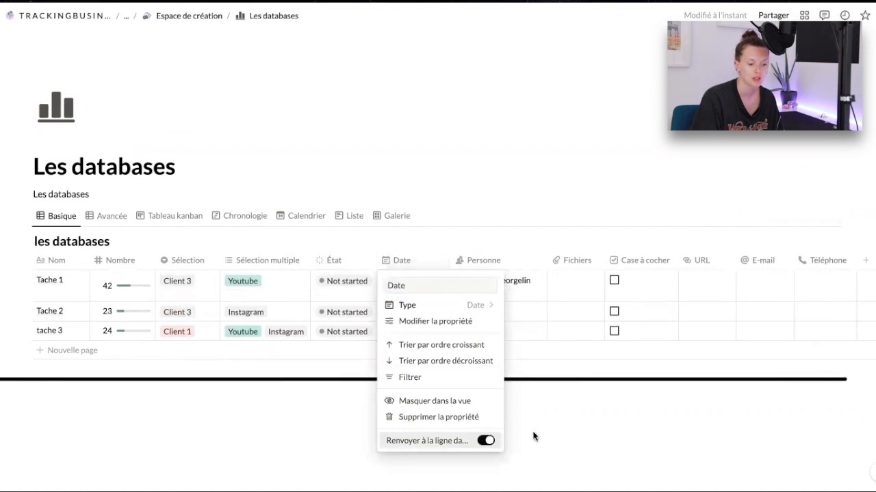
pyautogui.click(532, 431)
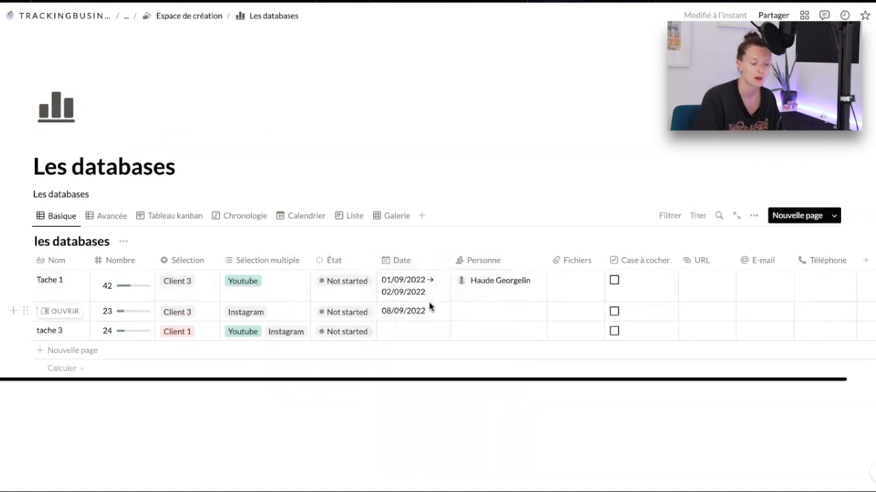
# Step: Examine the column options and the property editing settings of Date and Personne, ending with them closed
pyautogui.click(408, 257)
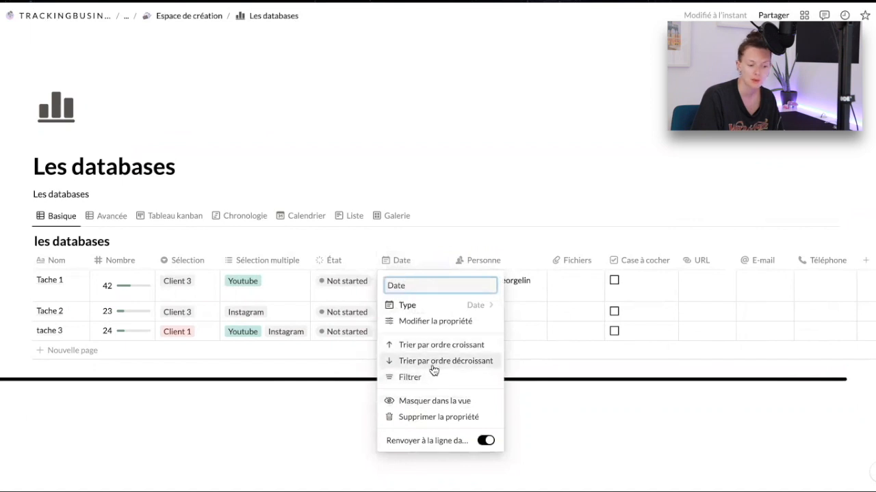
pyautogui.click(425, 323)
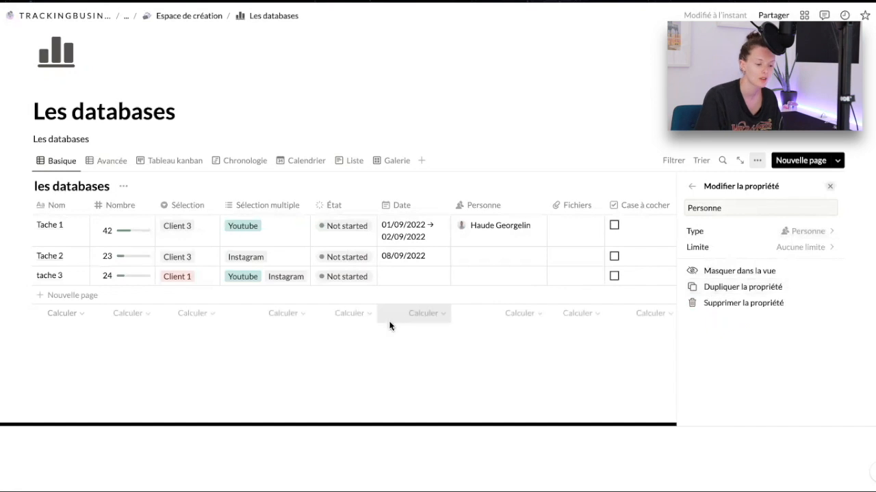
pyautogui.click(389, 320)
pyautogui.click(405, 354)
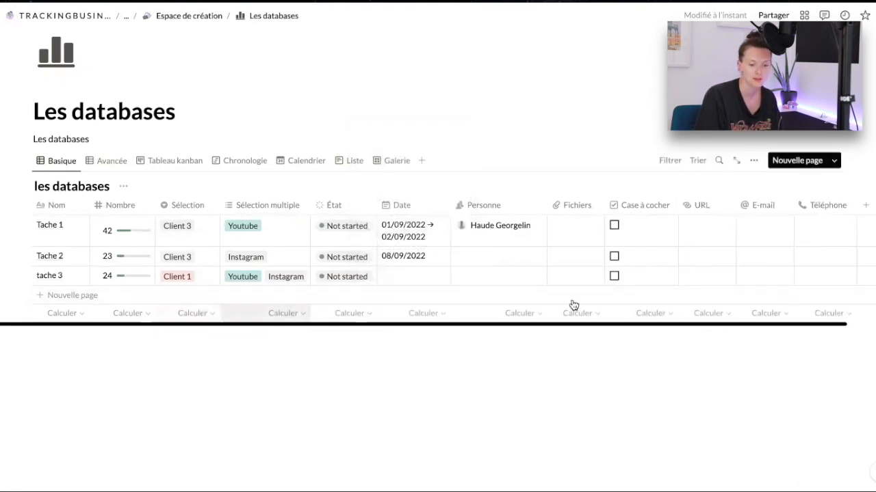
# Step: Add a Tout compter calculation beneath the Nombre column and view the other available calculations, such as Somme
pyautogui.click(136, 316)
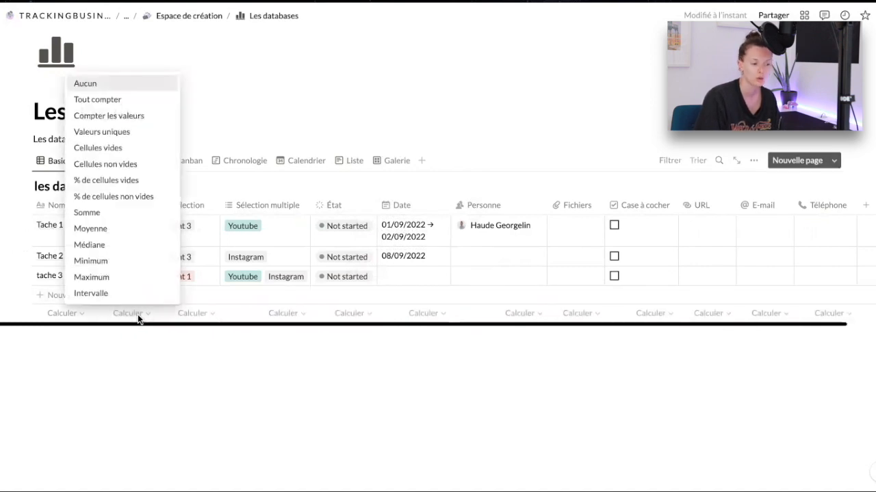
pyautogui.click(99, 100)
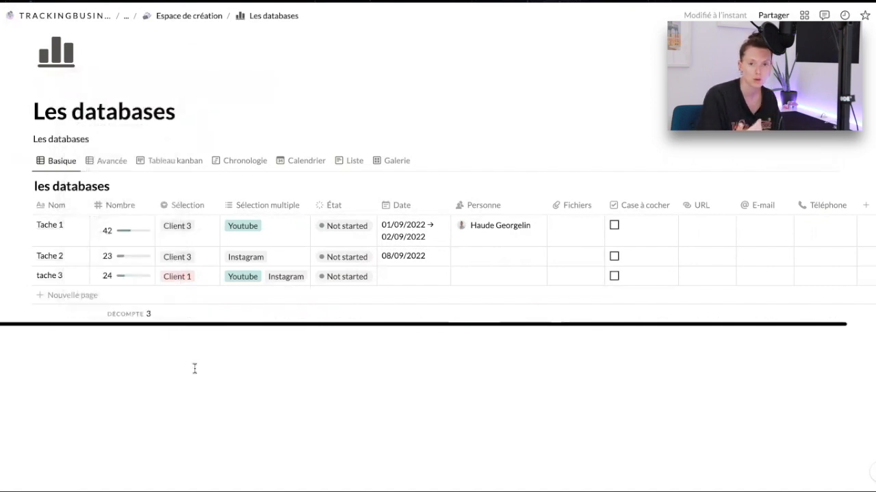
pyautogui.click(137, 316)
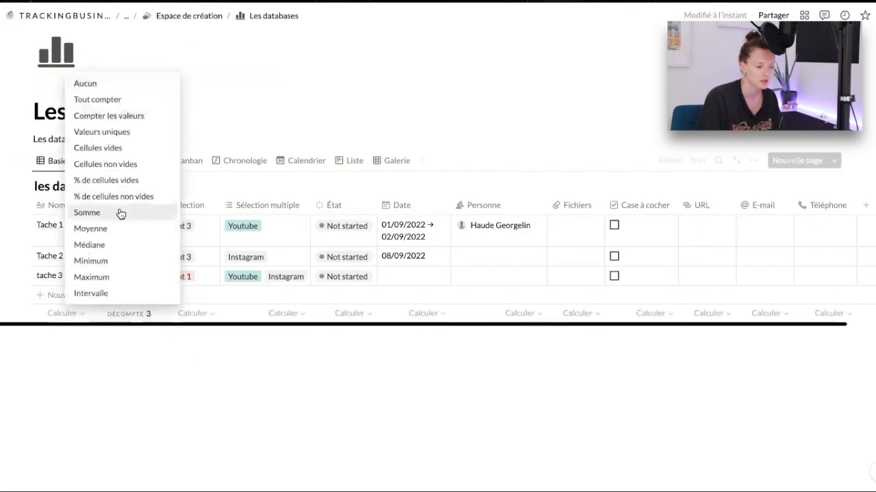
pyautogui.click(156, 388)
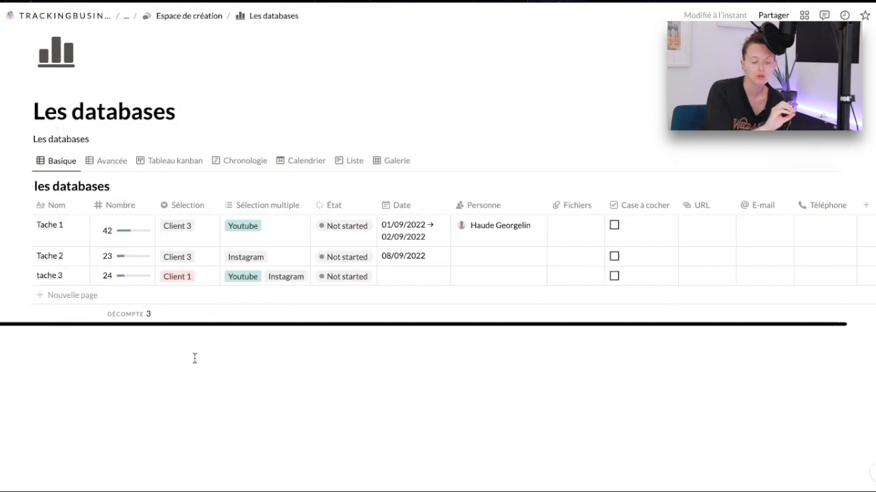
pyautogui.click(221, 388)
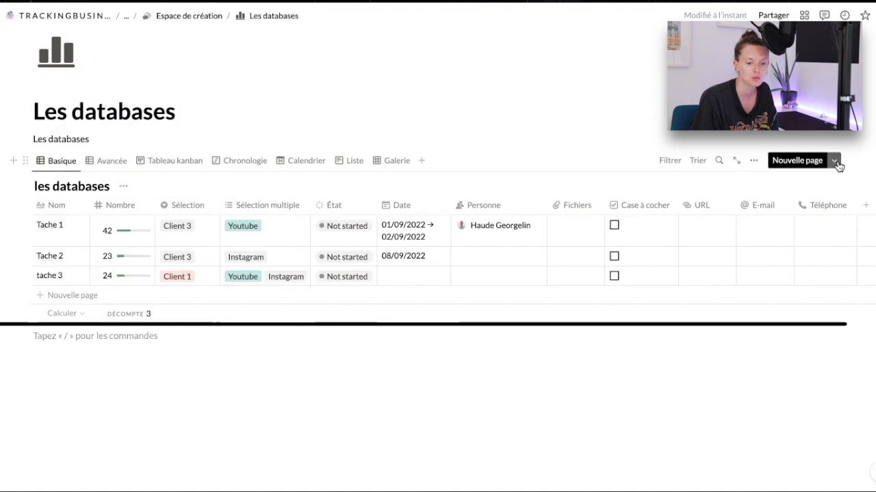
# Step: Create a new template for the les databases database and enter the text "Description" in its body
pyautogui.click(834, 162)
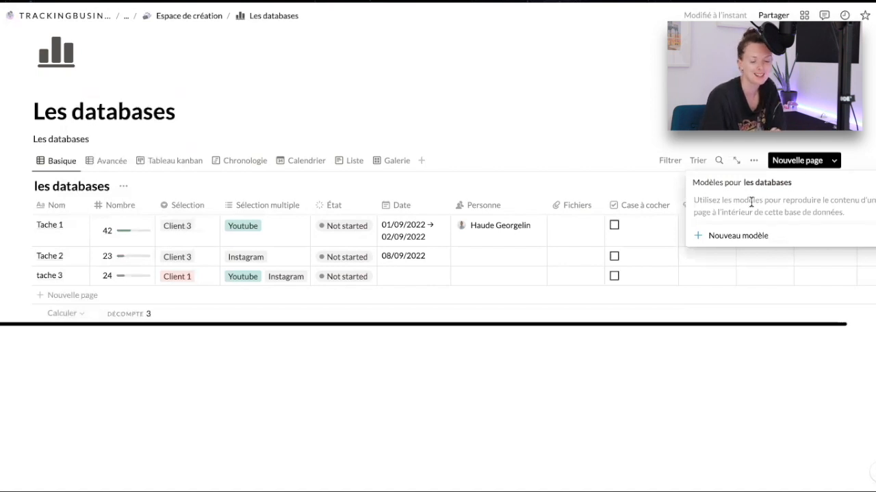
pyautogui.click(749, 237)
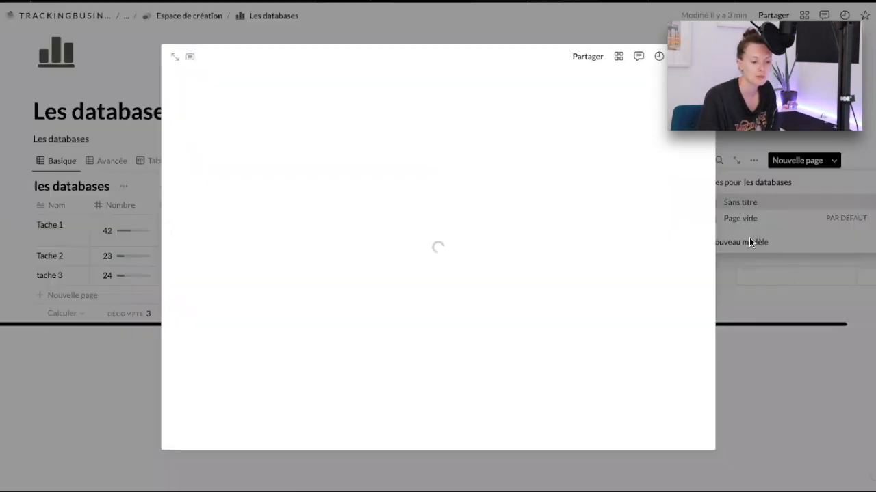
pyautogui.scroll(-10, 431, 286)
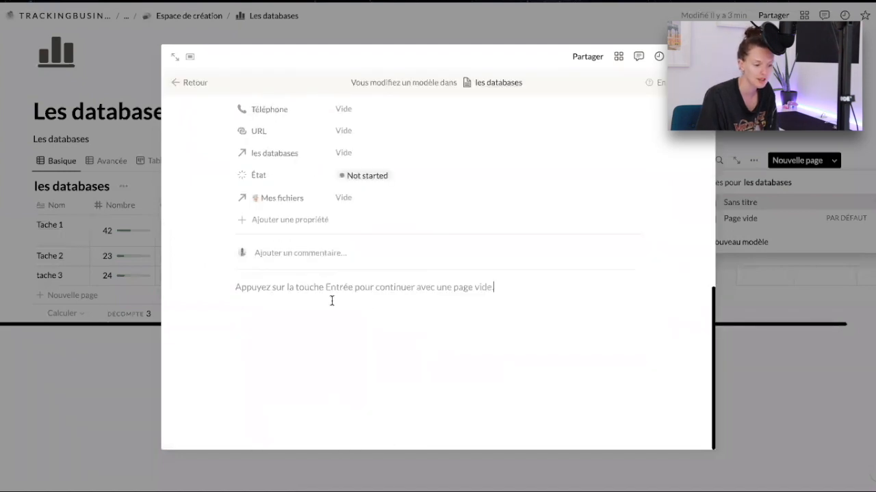
pyautogui.click(331, 302)
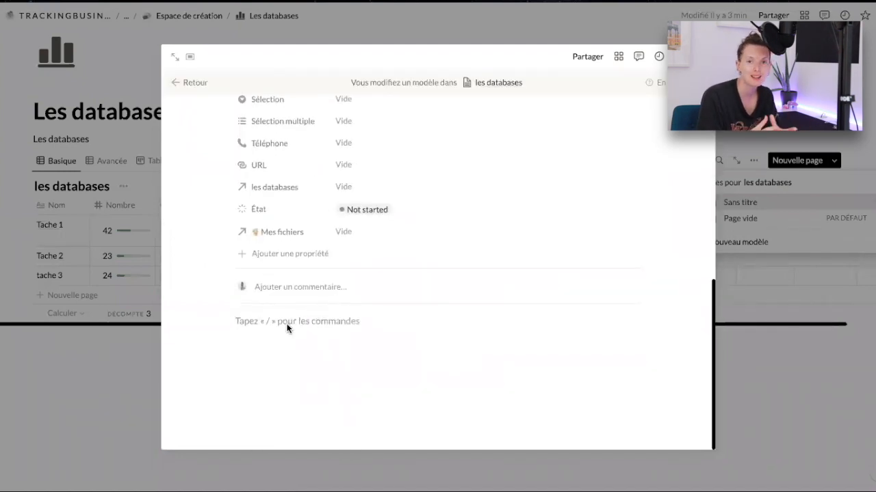
pyautogui.write('Description')
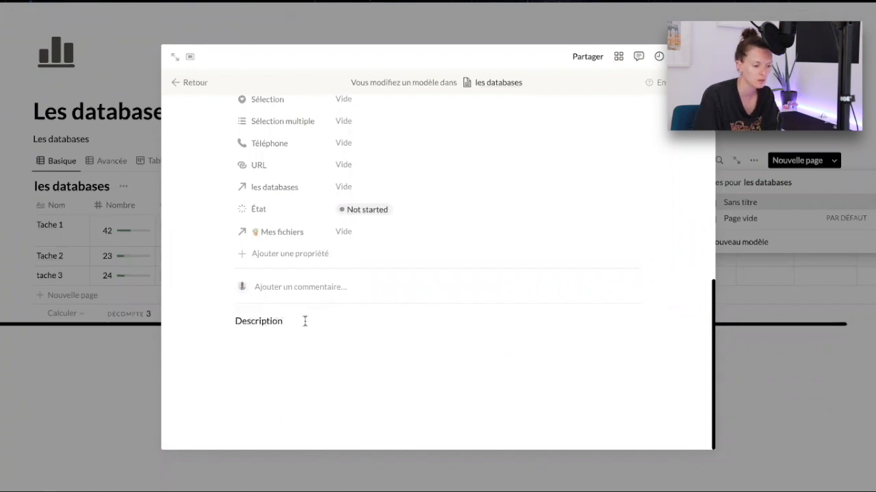
# Step: Format the template's Description line as a large heading with a yellow background, and close the template
pyautogui.click(236, 321)
pyautogui.write('#')
pyautogui.doubleClick(280, 343)
pyautogui.click(469, 317)
pyautogui.scroll(-2, 463, 399)
pyautogui.click(455, 393)
pyautogui.click(335, 395)
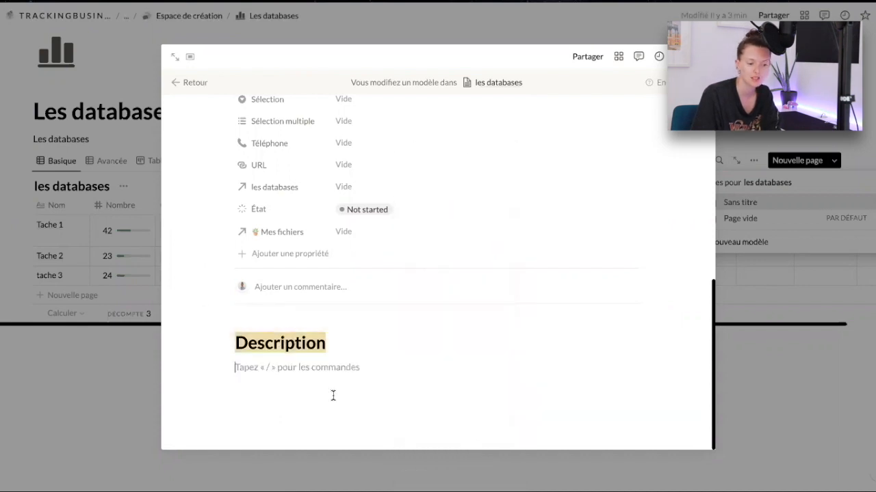
pyautogui.click(119, 375)
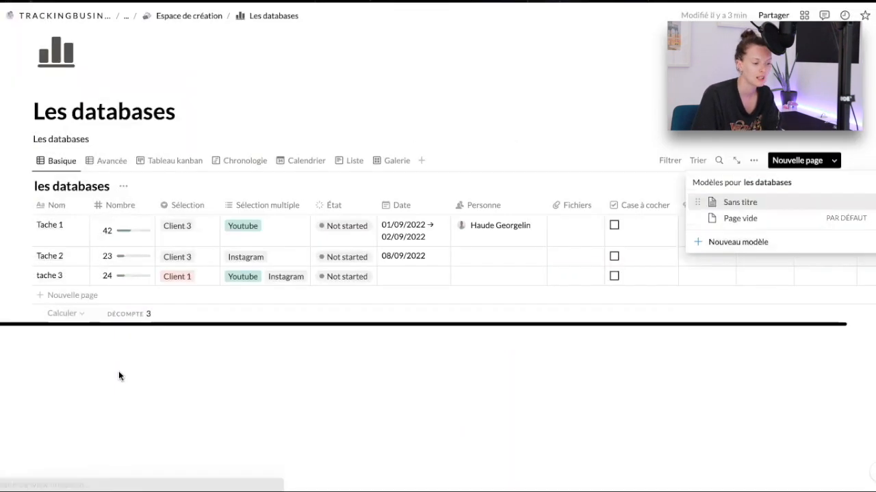
# Step: Apply the Sans titre template to the Tache 1 page and close the page
pyautogui.click(64, 227)
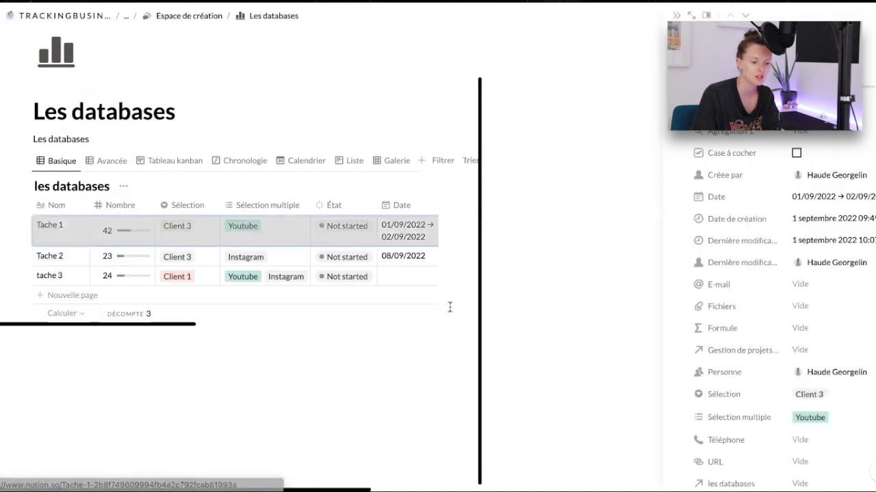
pyautogui.scroll(-5, 563, 309)
pyautogui.click(504, 275)
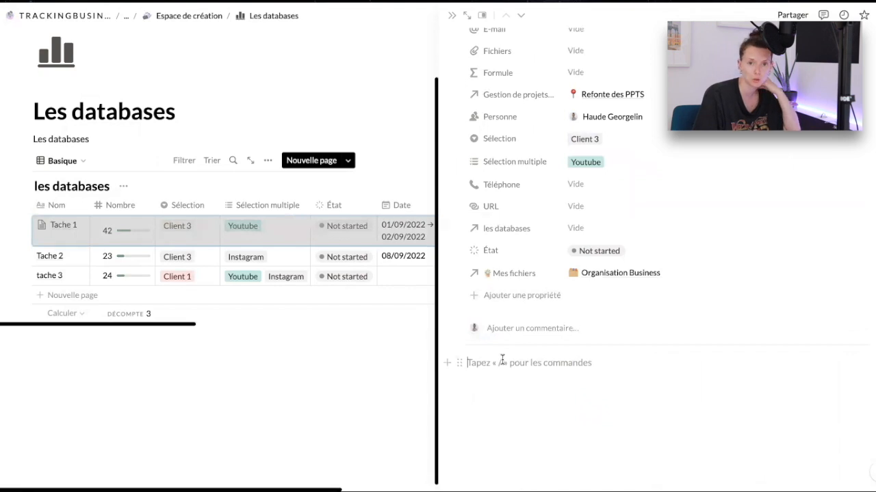
pyautogui.press('BackSpace')
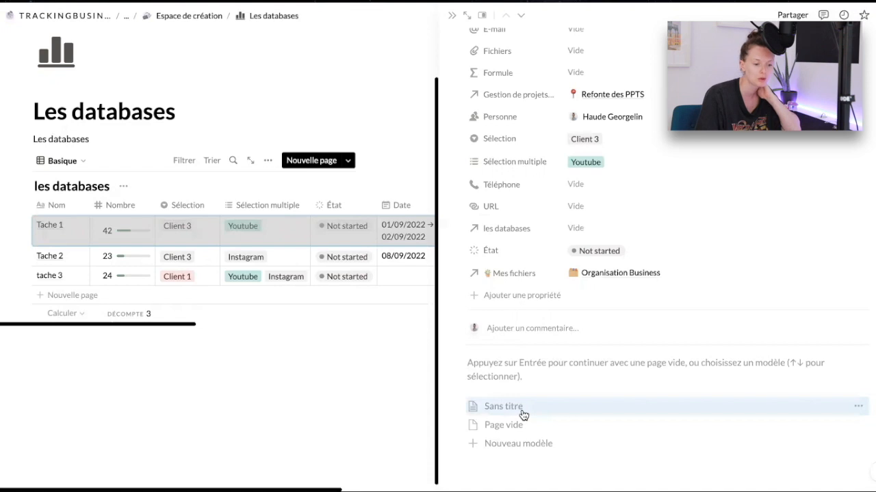
pyautogui.click(523, 410)
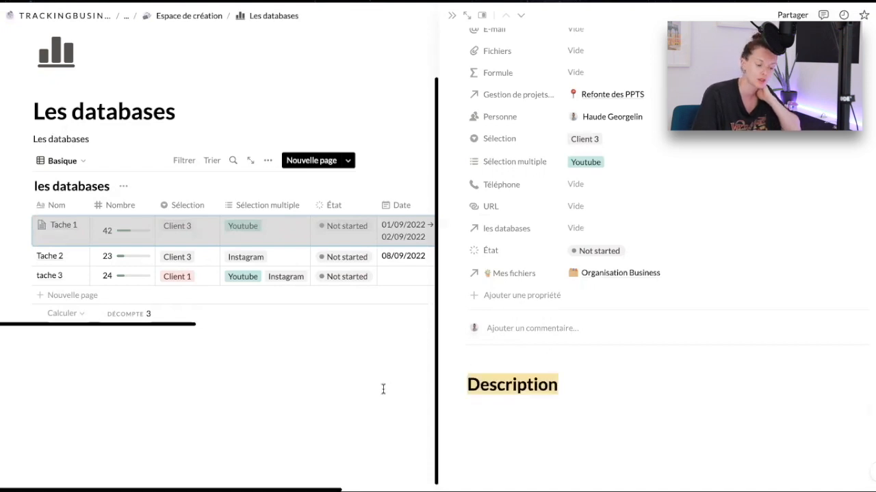
pyautogui.click(263, 369)
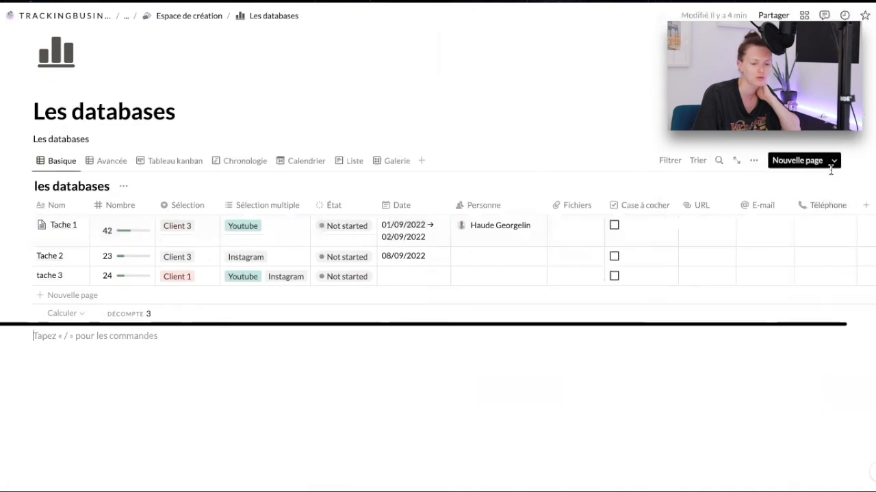
# Step: Examine the database's template list and the properties and template choices offered on the Tache 2 page
pyautogui.click(834, 163)
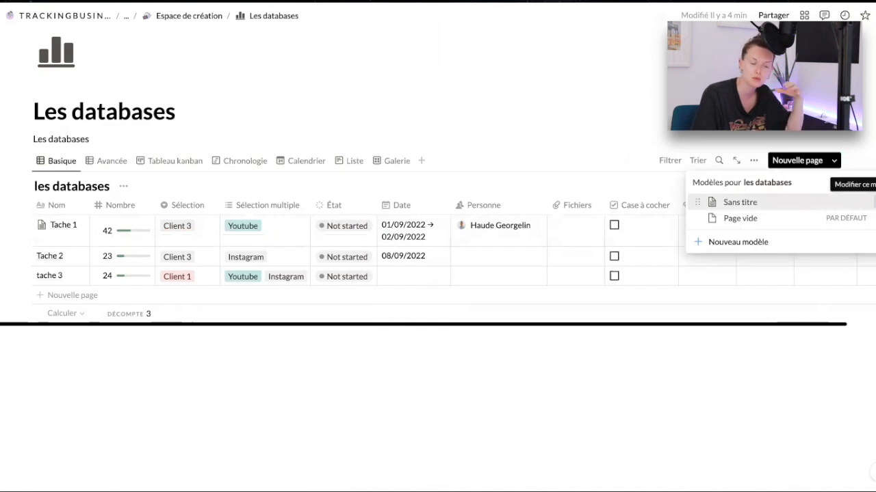
pyautogui.click(589, 367)
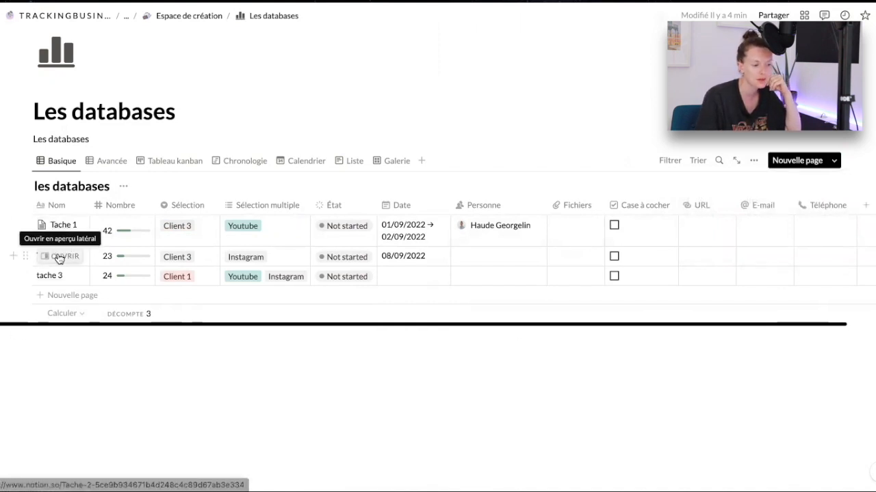
pyautogui.click(59, 258)
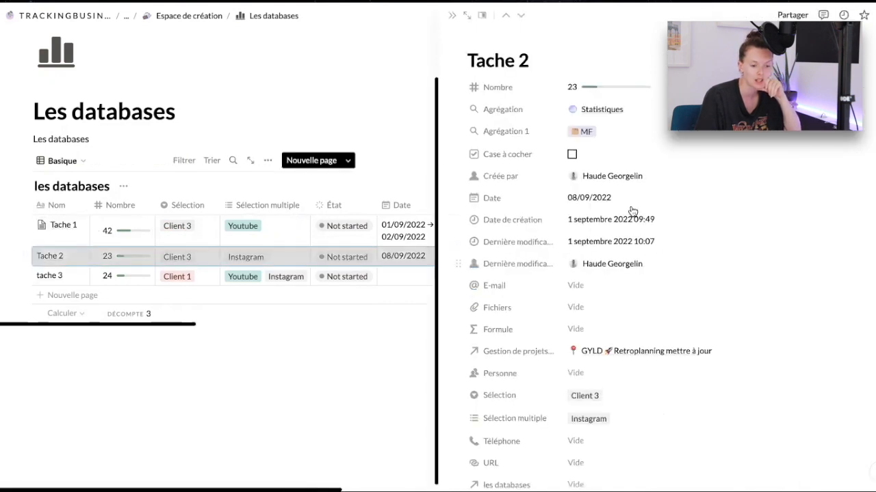
pyautogui.scroll(-5, 615, 297)
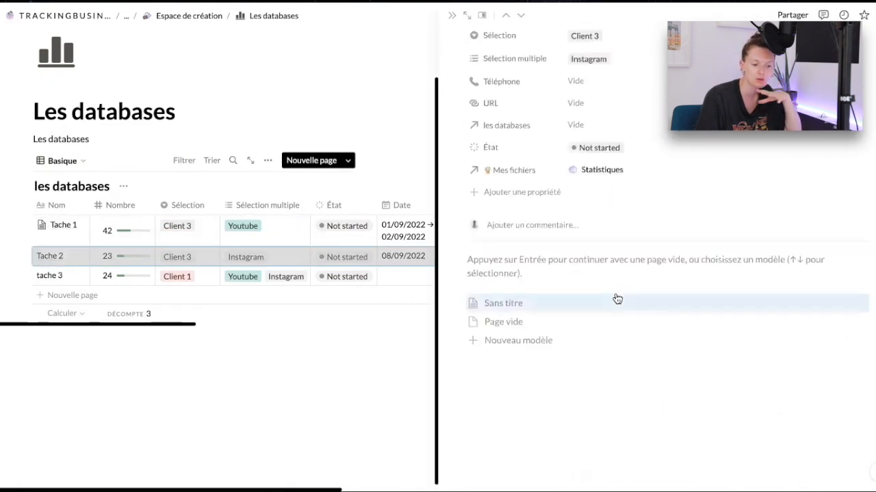
pyautogui.scroll(5, 599, 173)
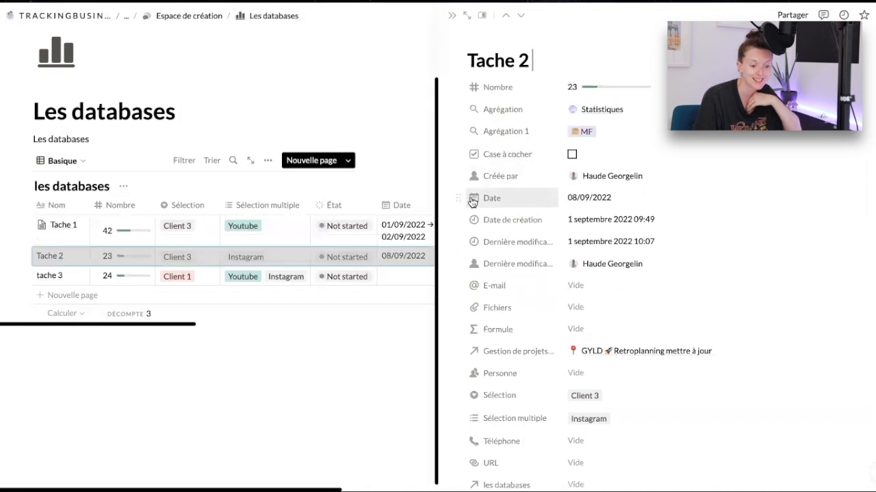
# Step: Set the E-mail property on the Tache 2 page to Masquer si vide
pyautogui.click(454, 285)
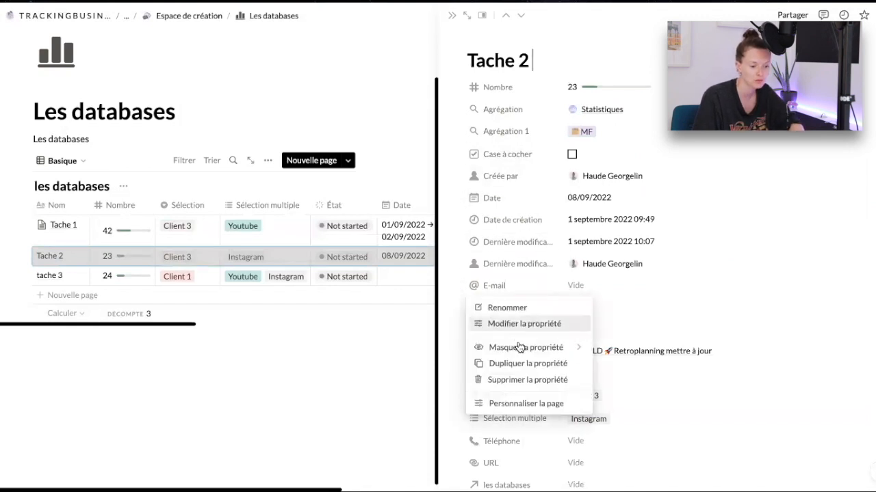
pyautogui.moveTo(525, 352)
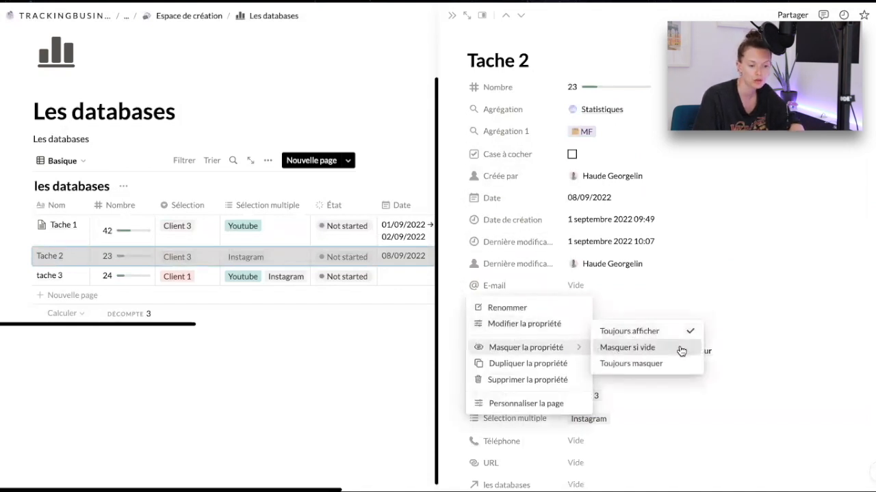
pyautogui.click(627, 349)
# Step: Set the empty Fichiers and Personne properties on the Tache 2 page to Masquer si vide
pyautogui.click(454, 286)
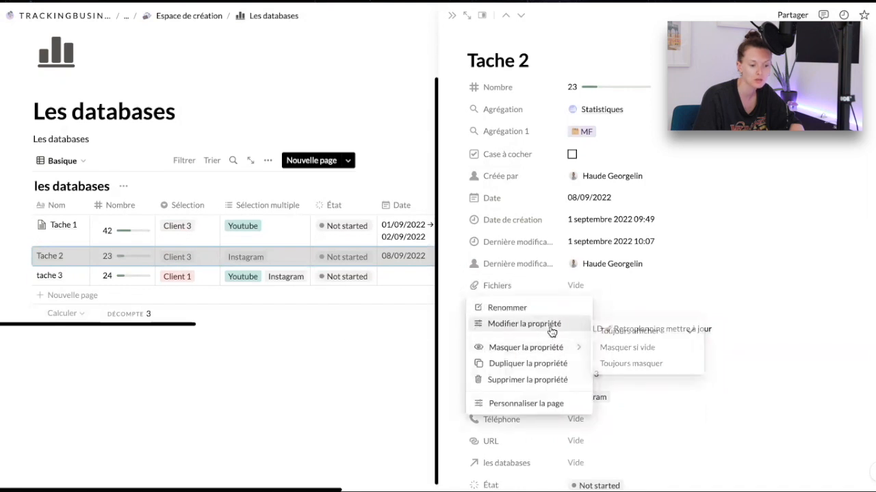
pyautogui.moveTo(557, 348)
pyautogui.click(636, 358)
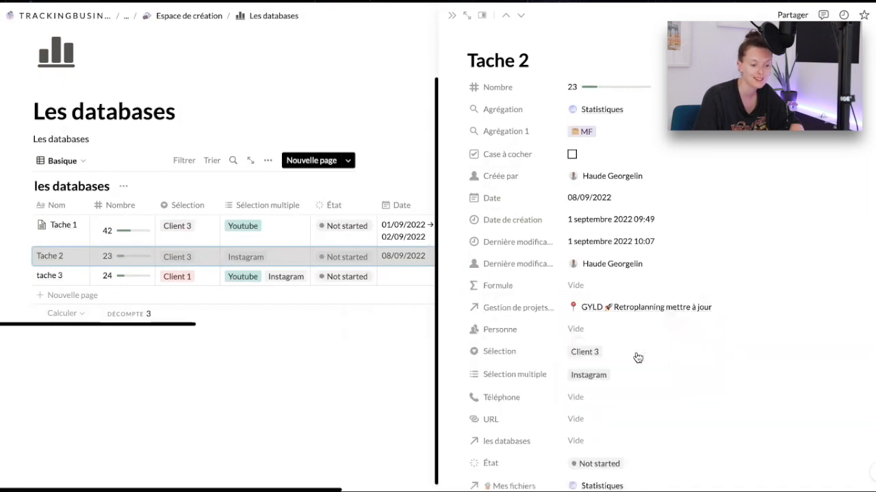
pyautogui.click(462, 326)
pyautogui.moveTo(580, 389)
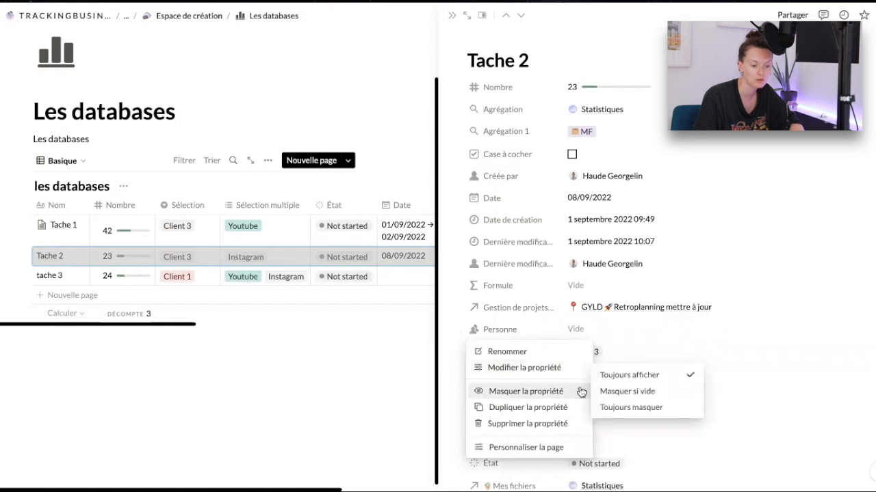
pyautogui.click(616, 393)
# Step: Set the Date de création property on the Tache 2 page to Toujours masquer and close the page
pyautogui.scroll(-3, 688, 242)
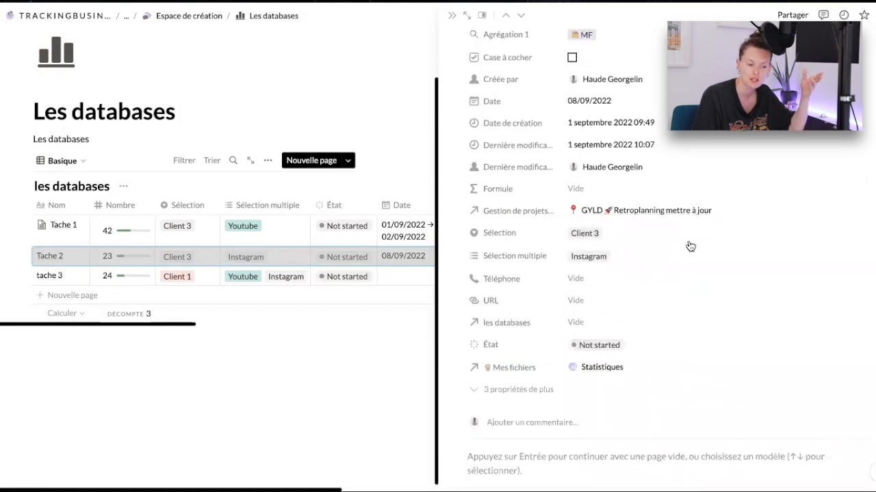
pyautogui.scroll(3, 688, 244)
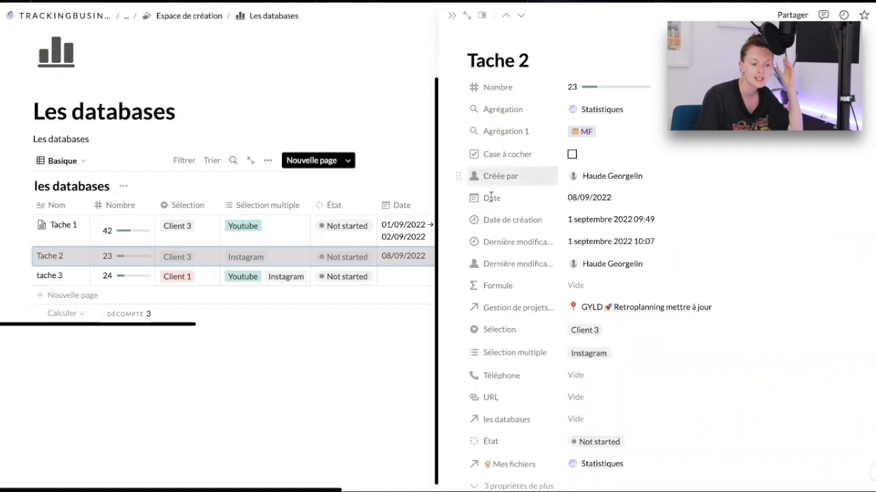
pyautogui.click(473, 221)
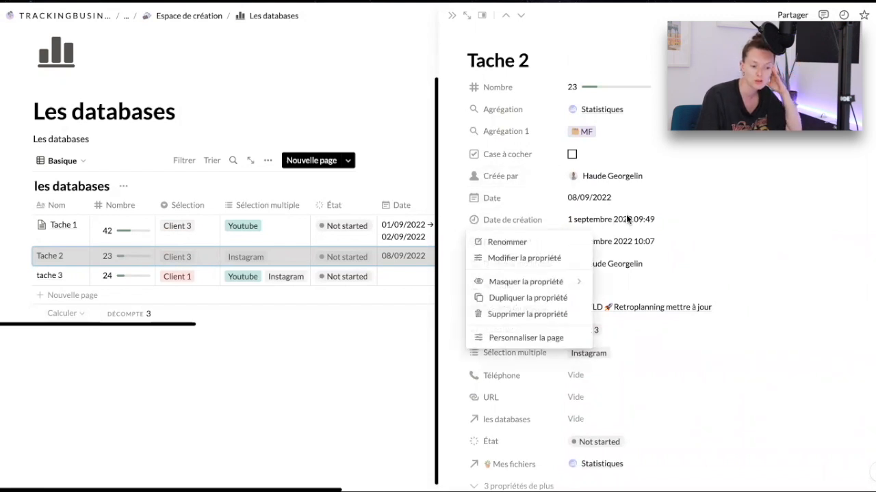
pyautogui.moveTo(547, 283)
pyautogui.click(632, 290)
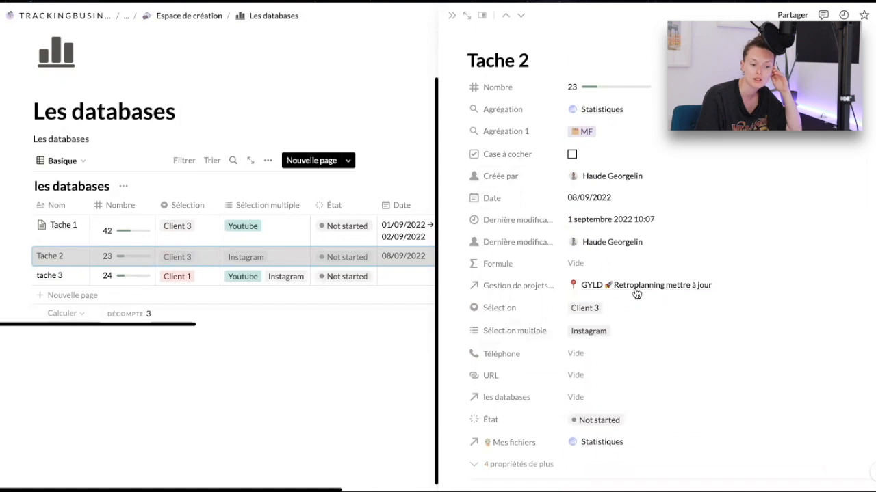
pyautogui.click(259, 380)
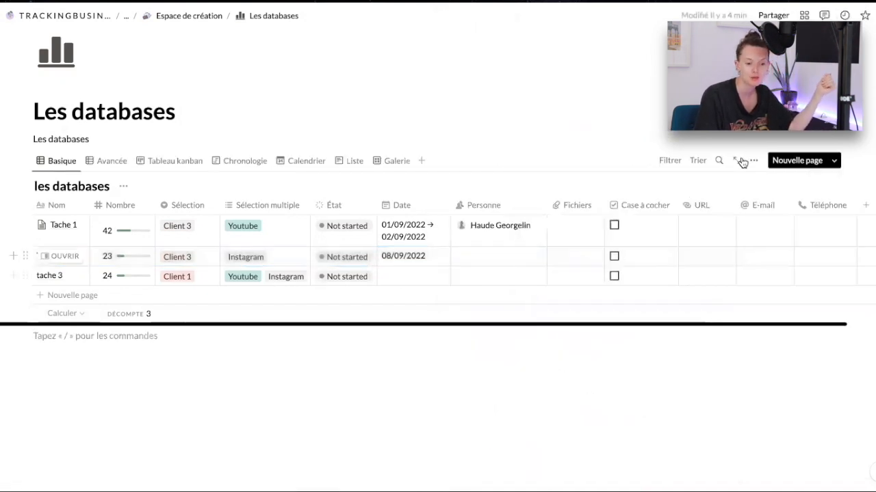
# Step: Examine the property visibility list in the Basique view's options, including the hidden properties, and close it
pyautogui.click(752, 160)
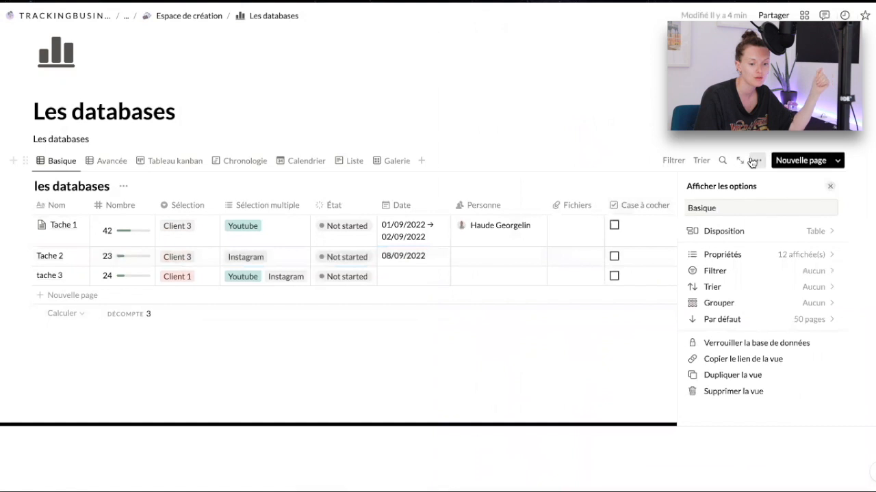
pyautogui.click(790, 255)
pyautogui.scroll(-5, 790, 328)
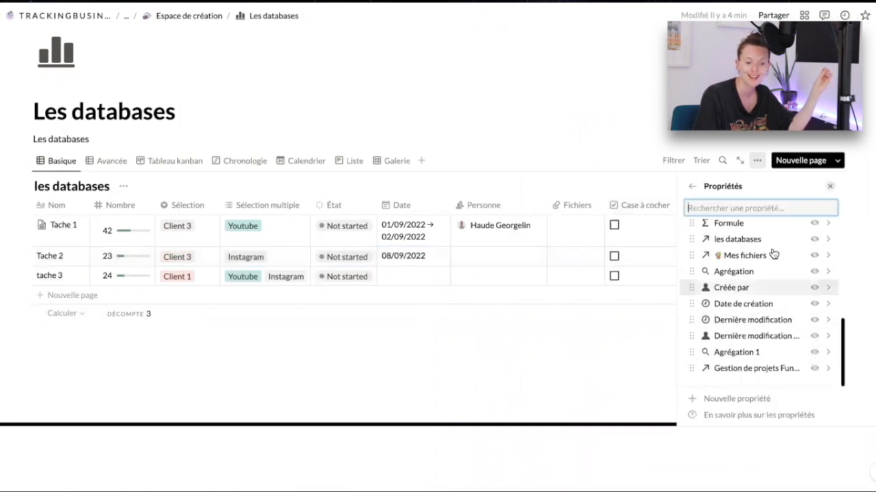
pyautogui.click(541, 402)
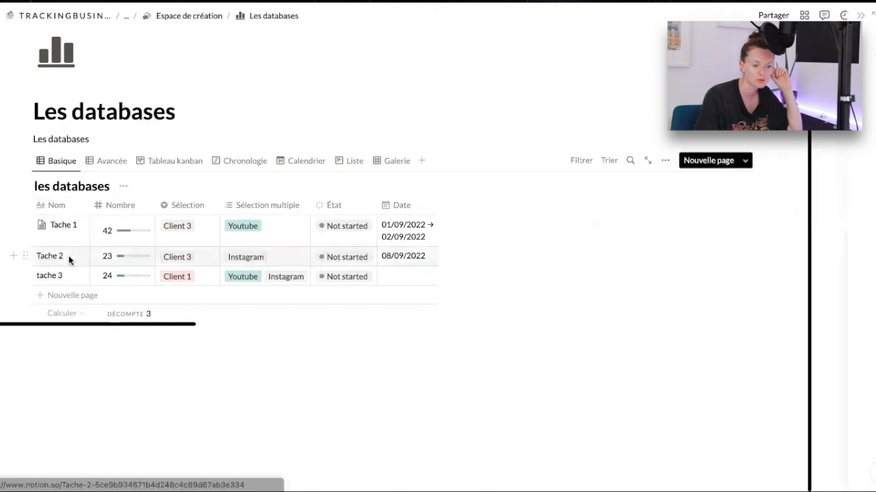
# Step: Reopen the Tache 2 page, expand its hidden properties to review them, and collapse them again
pyautogui.click(66, 258)
pyautogui.scroll(-4, 645, 290)
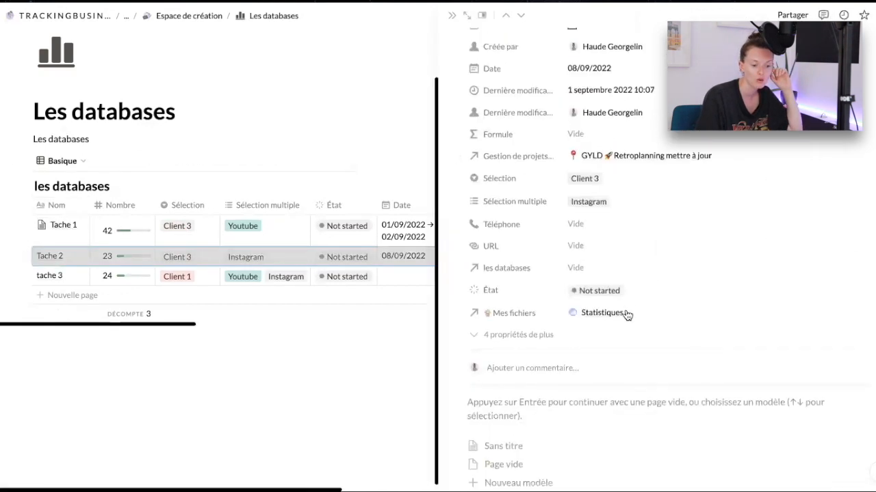
pyautogui.click(478, 325)
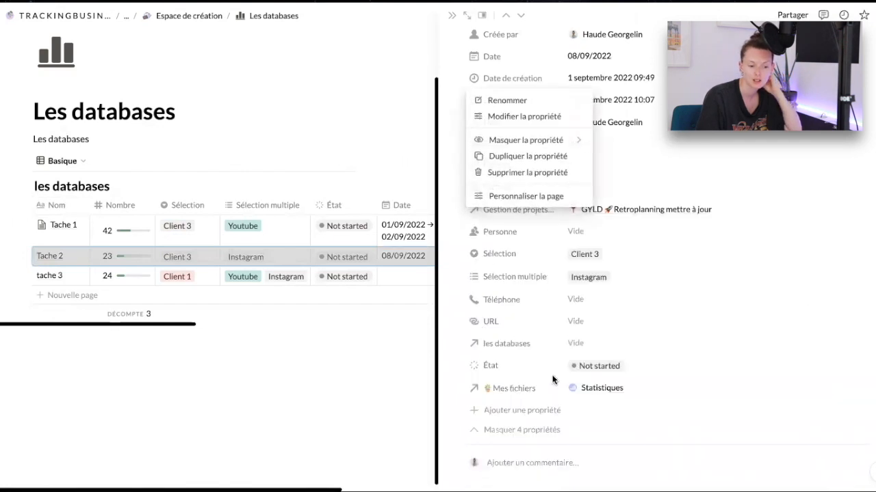
pyautogui.click(611, 340)
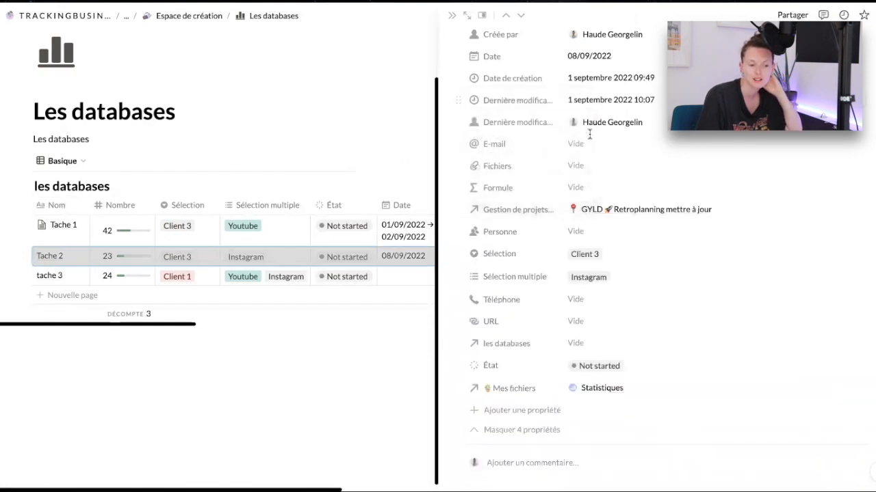
pyautogui.click(529, 433)
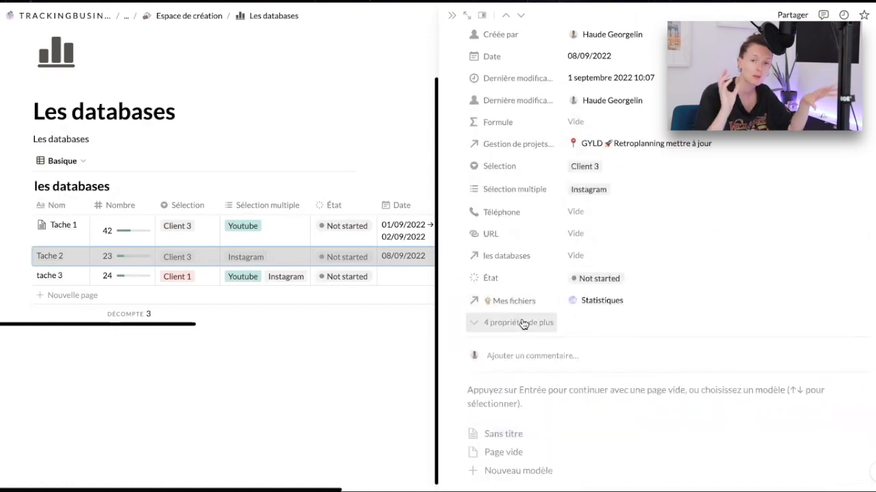